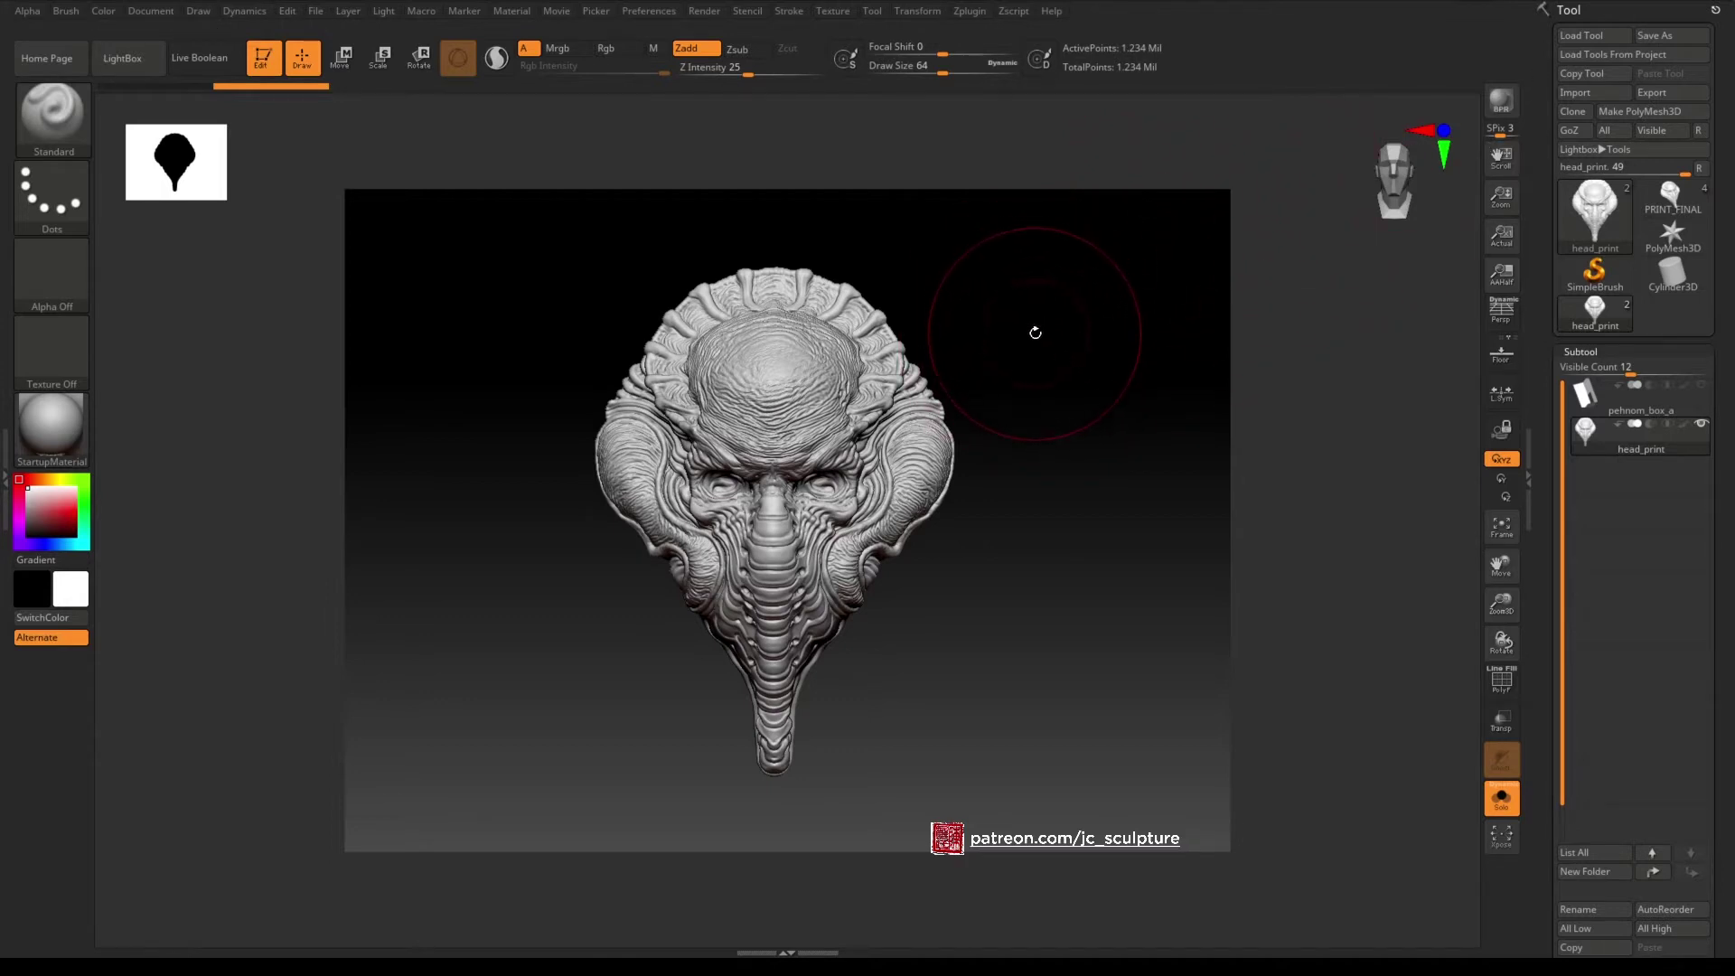
# Turn and zoom the alien head to fill the canvas front-on, then run a BPR render.
pyautogui.moveTo(1081, 394)
pyautogui.mouseDown()
pyautogui.moveTo(1038, 453)
pyautogui.moveTo(1096, 387)
pyautogui.moveTo(1034, 442)
pyautogui.moveTo(1027, 538)
pyautogui.moveTo(1064, 506)
pyautogui.moveTo(994, 509)
pyautogui.moveTo(1065, 539)
pyautogui.moveTo(1018, 553)
pyautogui.moveTo(1096, 534)
pyautogui.moveTo(980, 581)
pyautogui.moveTo(1001, 607)
pyautogui.moveTo(972, 608)
pyautogui.moveTo(1081, 569)
pyautogui.moveTo(1019, 554)
pyautogui.mouseUp()
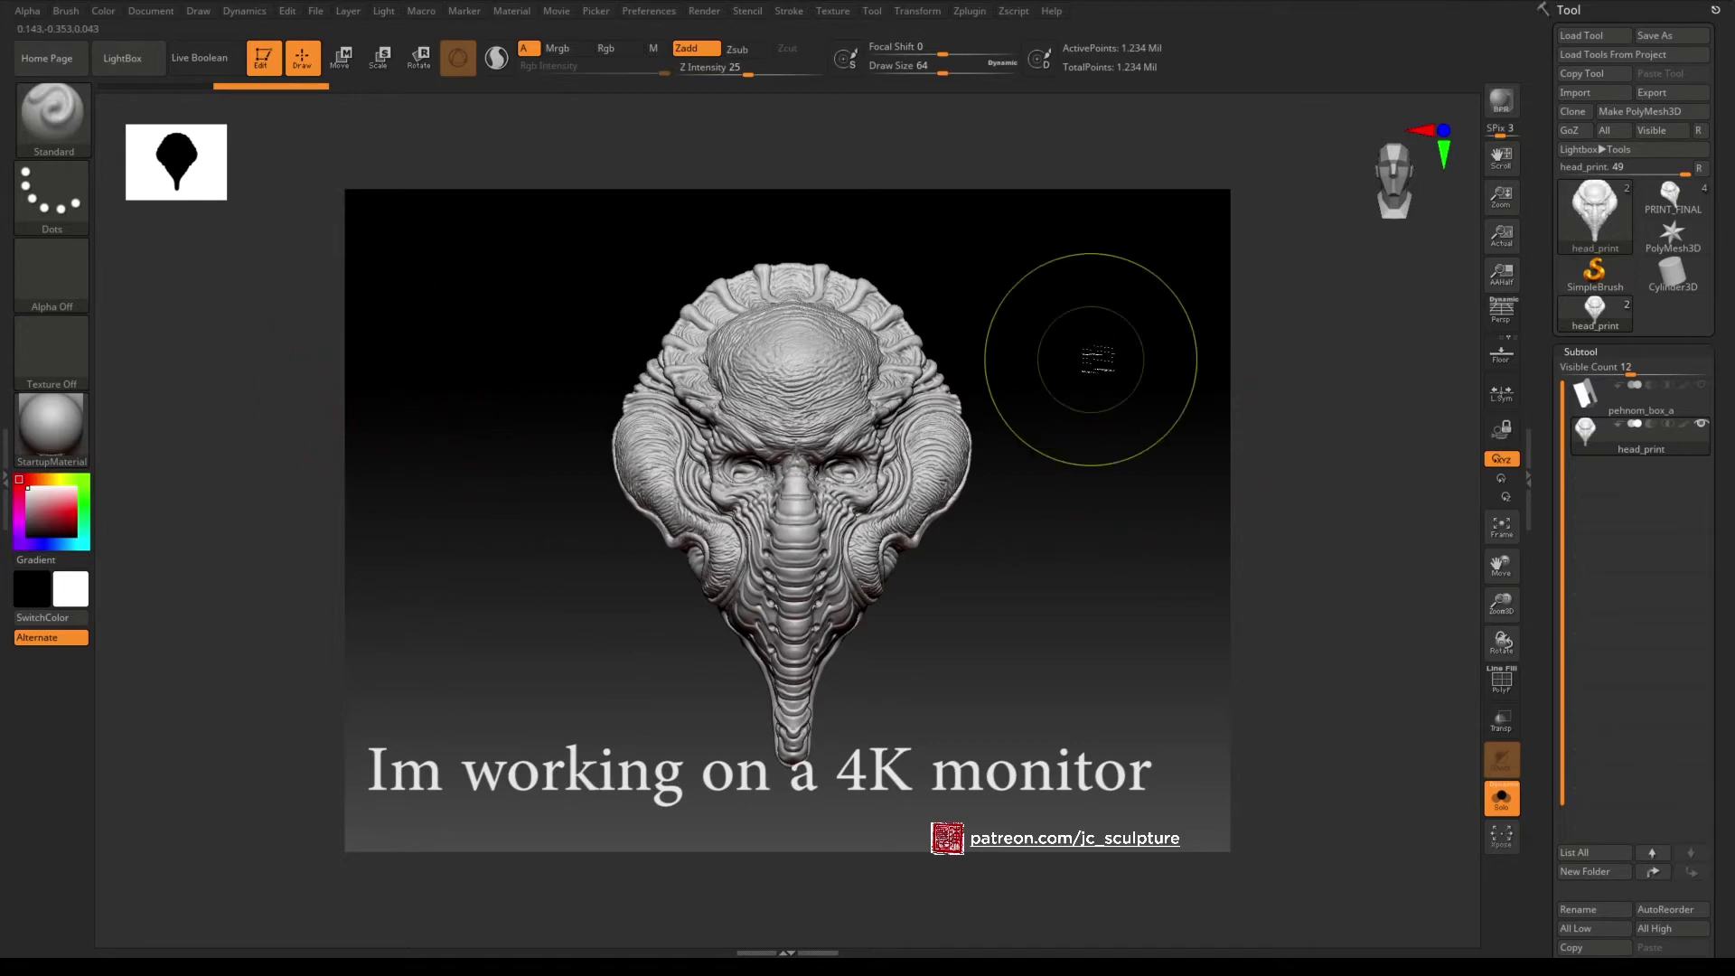
pyautogui.press('ctrl')
pyautogui.moveTo(1091, 353)
pyautogui.keyDown('ctrl'); pyautogui.mouseDown(button='right')
pyautogui.moveTo(1124, 395)
pyautogui.moveTo(1148, 389)
pyautogui.mouseUp(button='right'); pyautogui.keyUp('ctrl')
pyautogui.moveTo(1148, 388); pyautogui.dragTo(1146, 349)
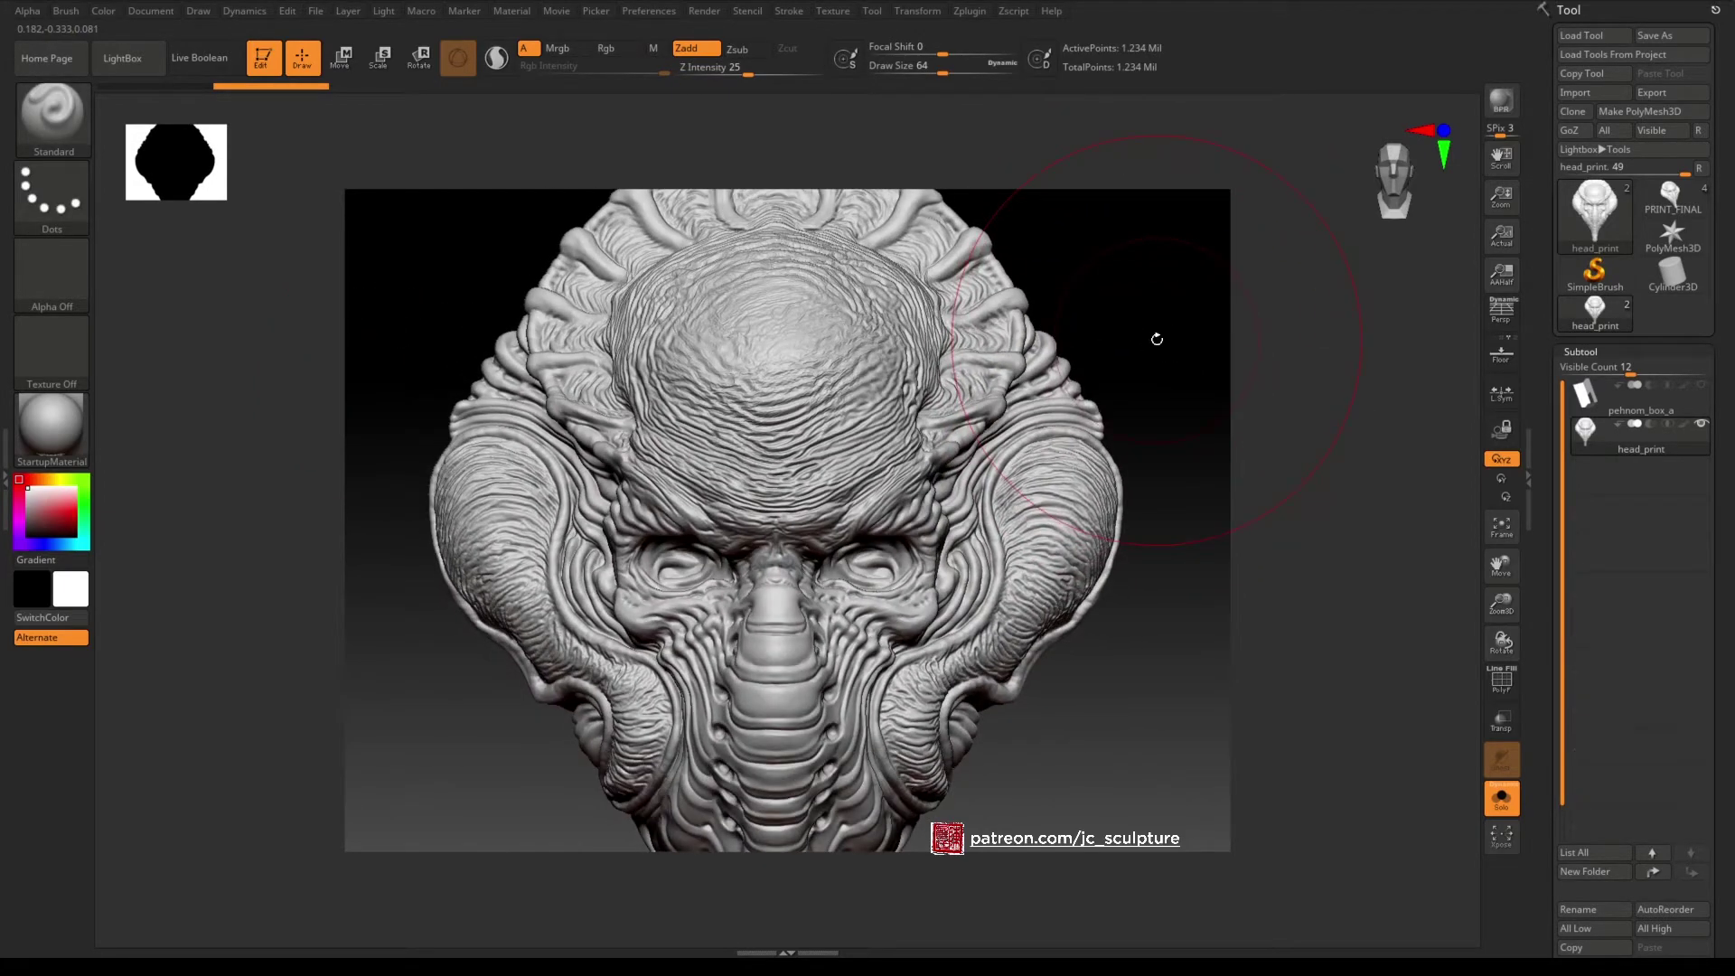
pyautogui.click(1499, 106)
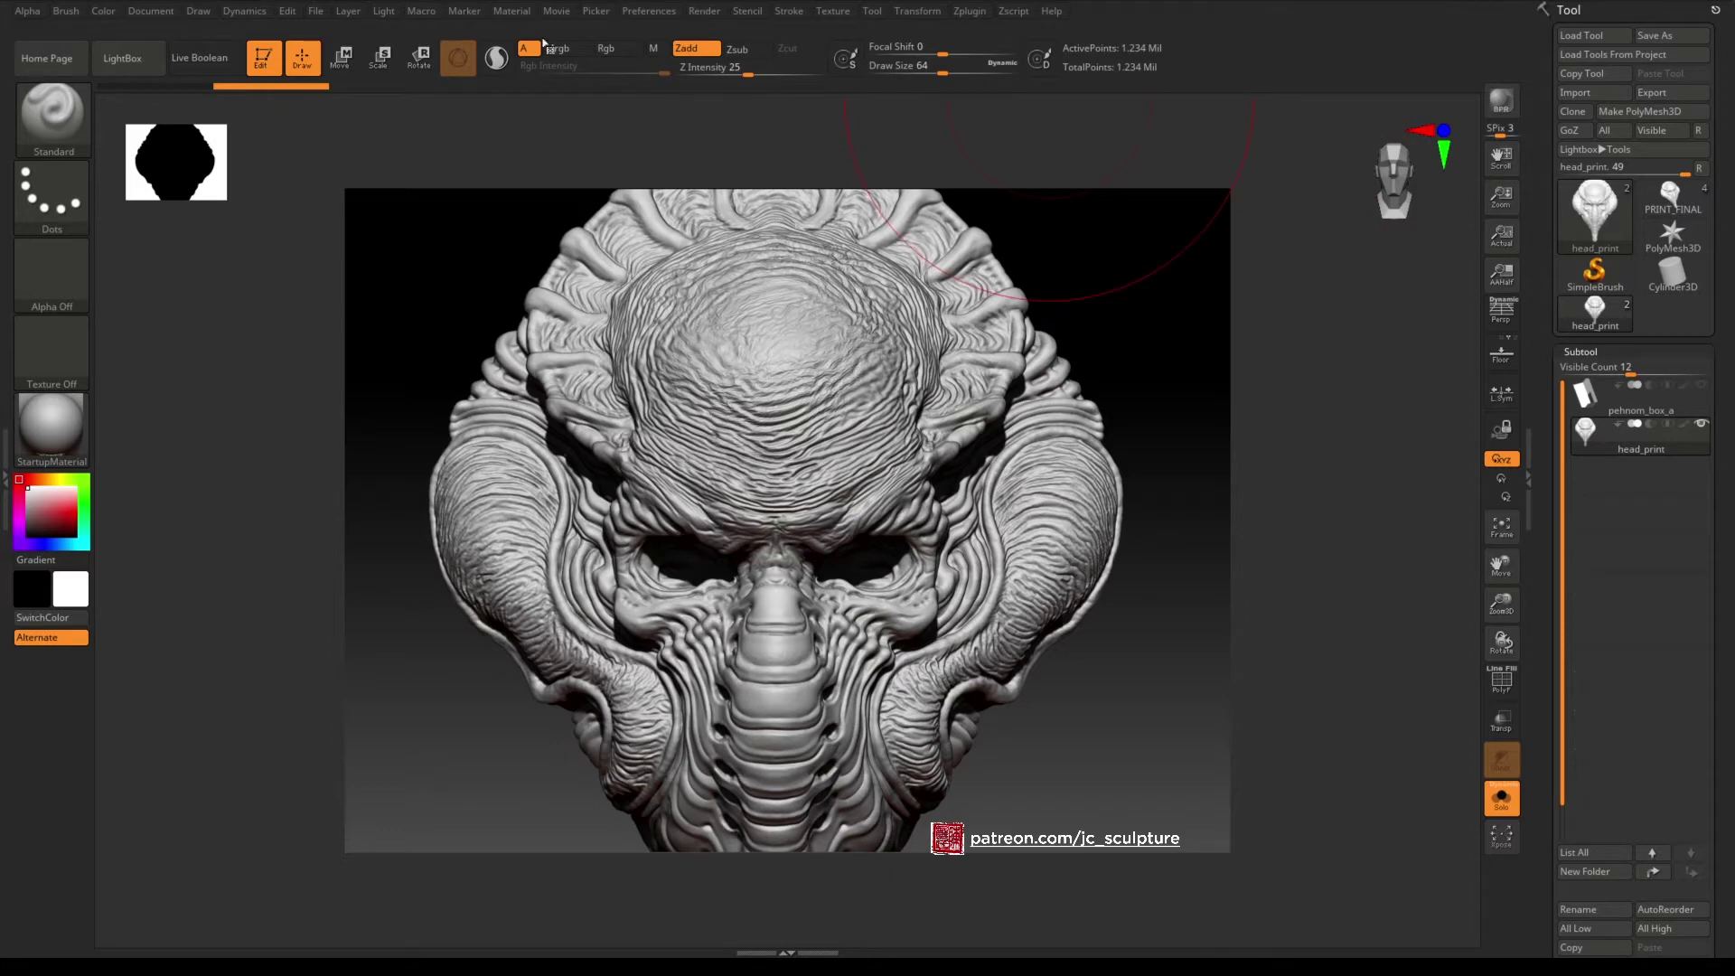
# Start a Document export and create a new folder named tut inside protoss_head.
pyautogui.click(152, 12)
pyautogui.click(268, 118)
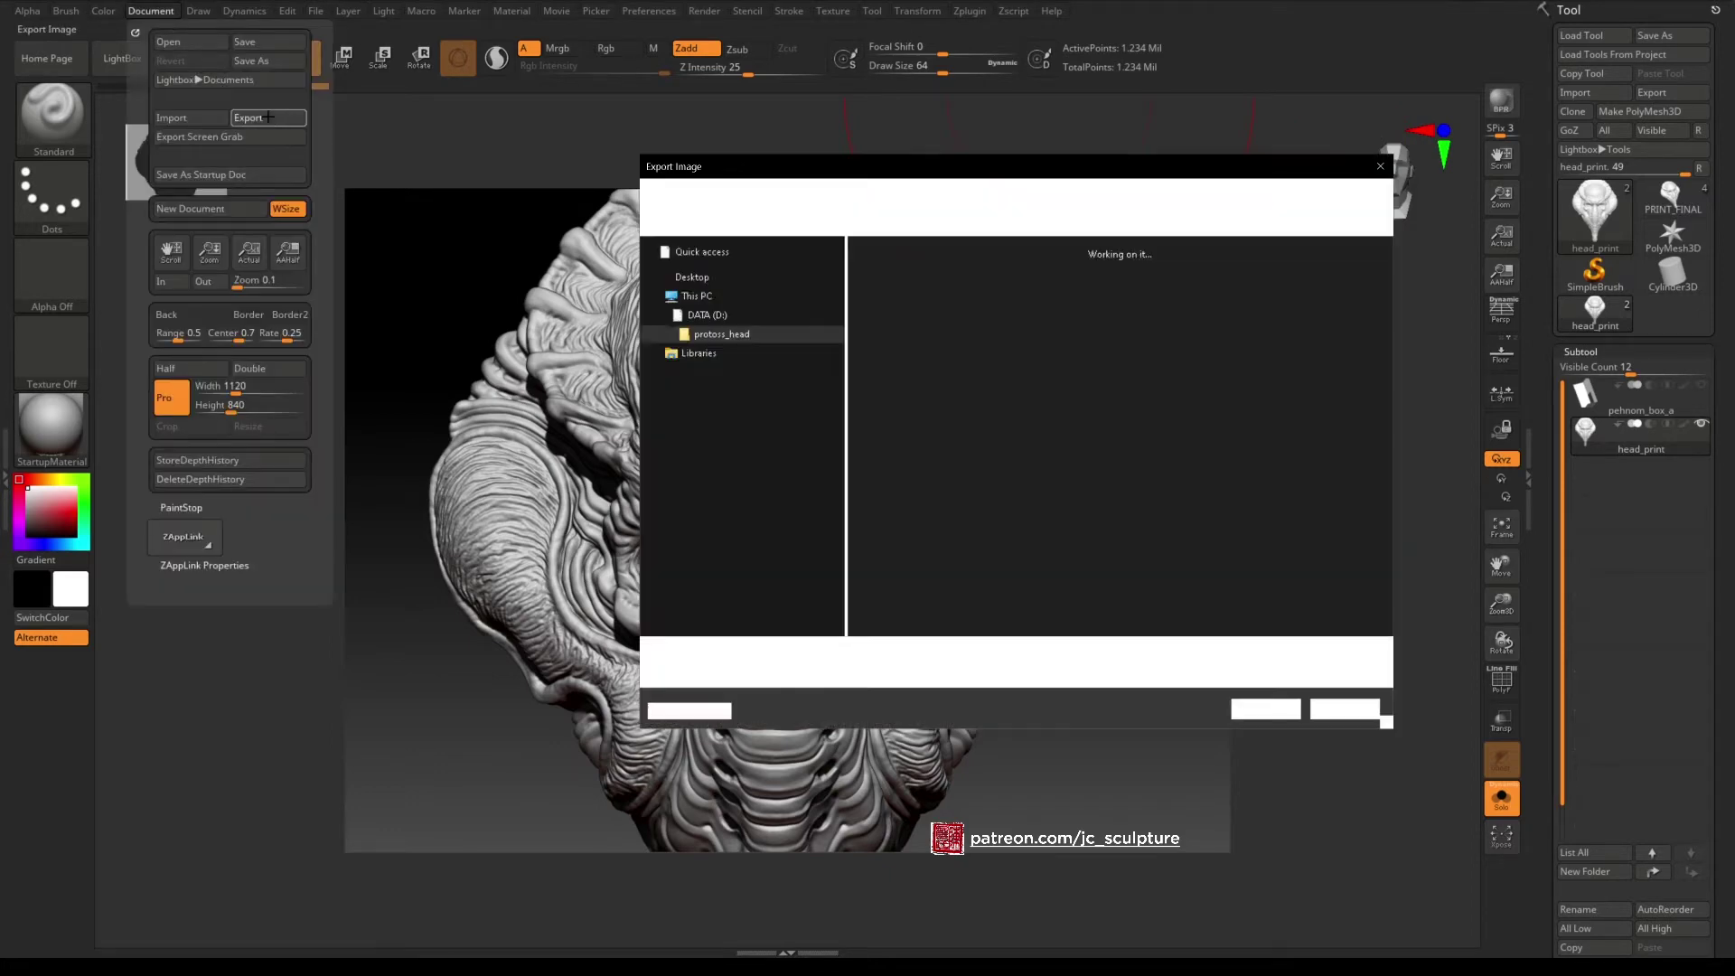
pyautogui.rightClick(1001, 468)
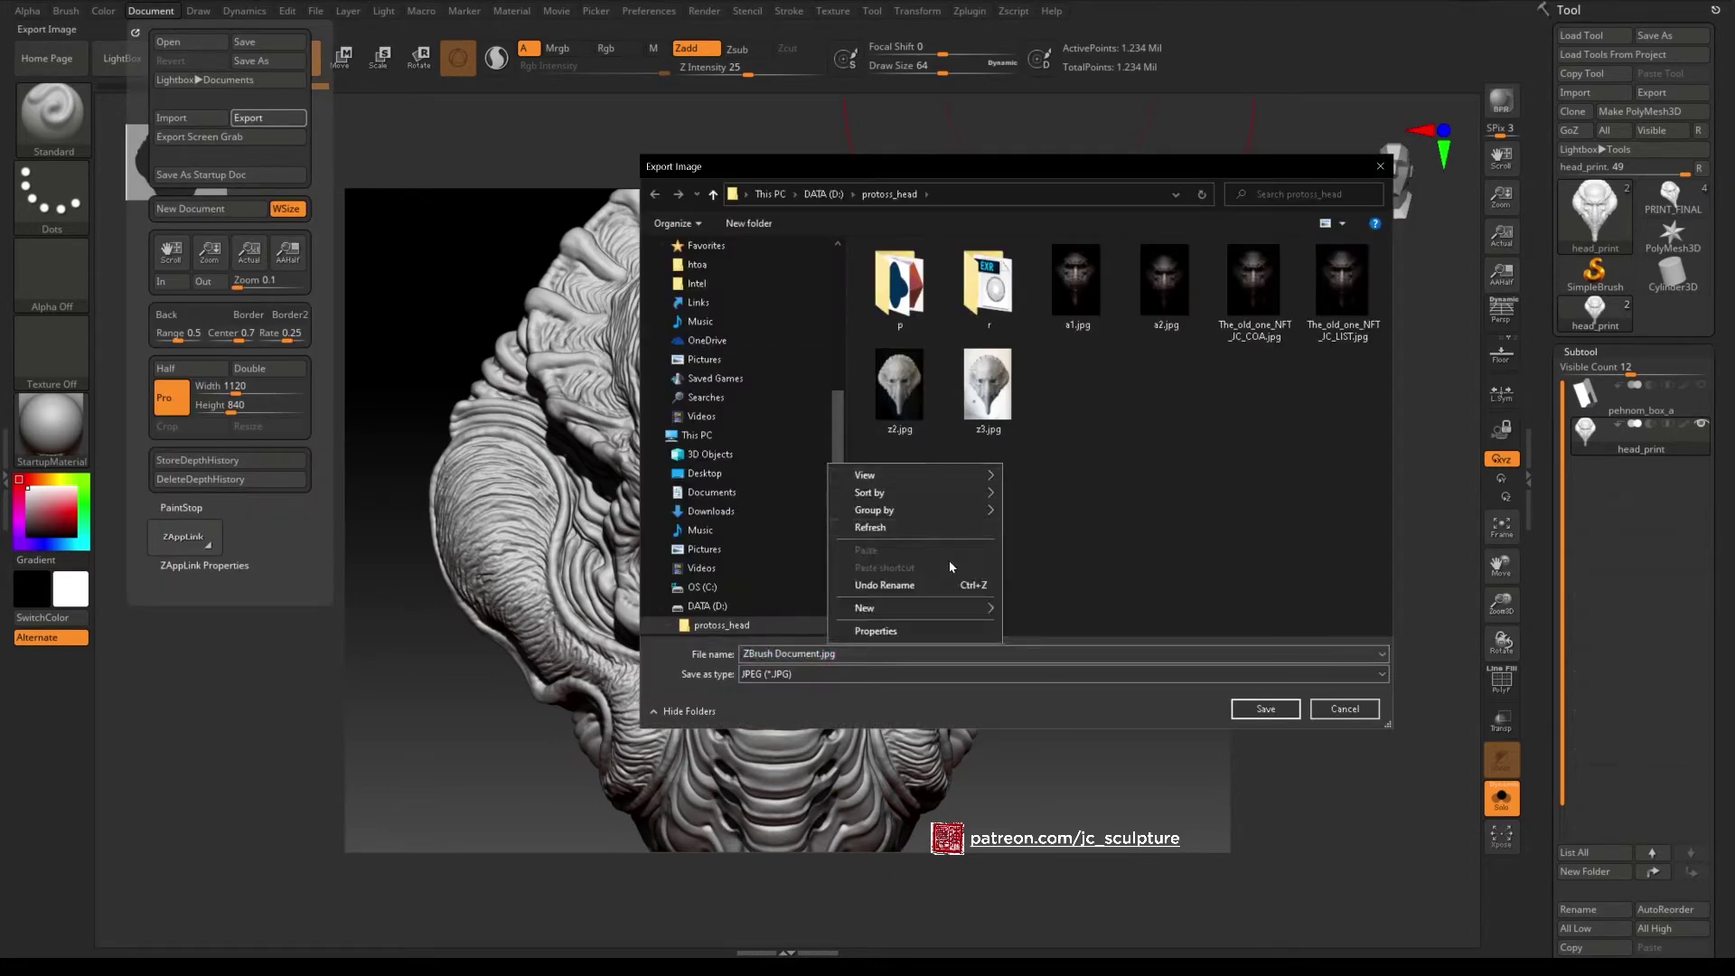
pyautogui.moveTo(949, 608)
pyautogui.click(1082, 604)
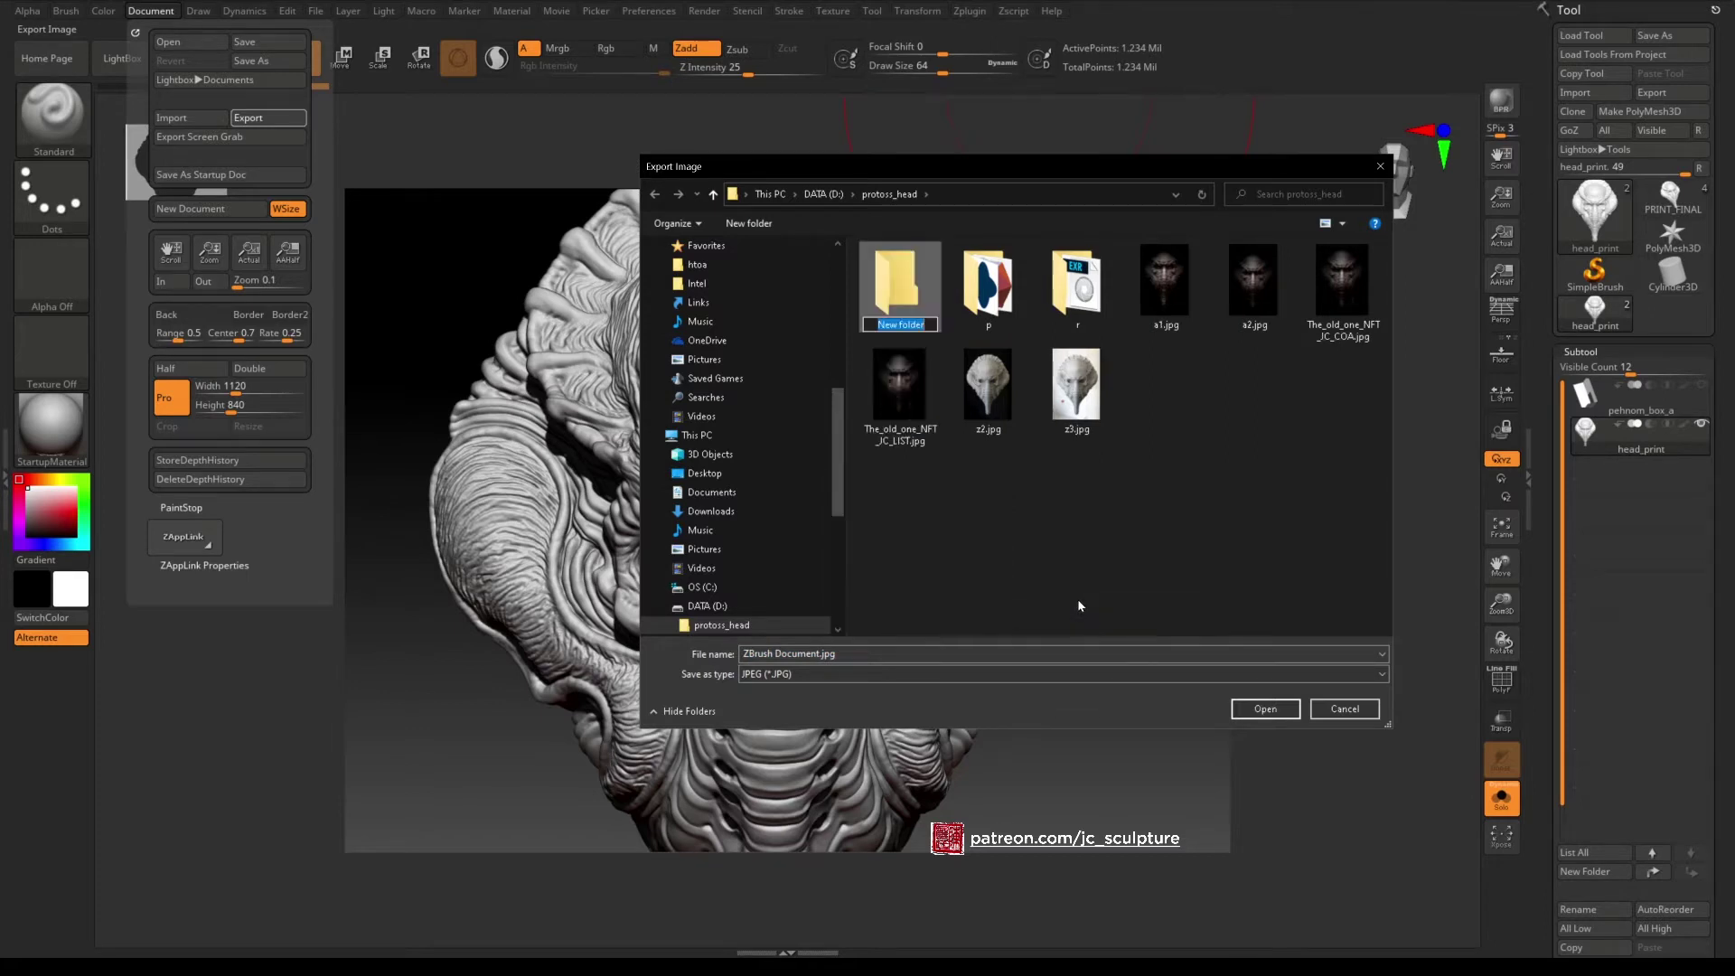
pyautogui.write('tut')
pyautogui.press('Return')
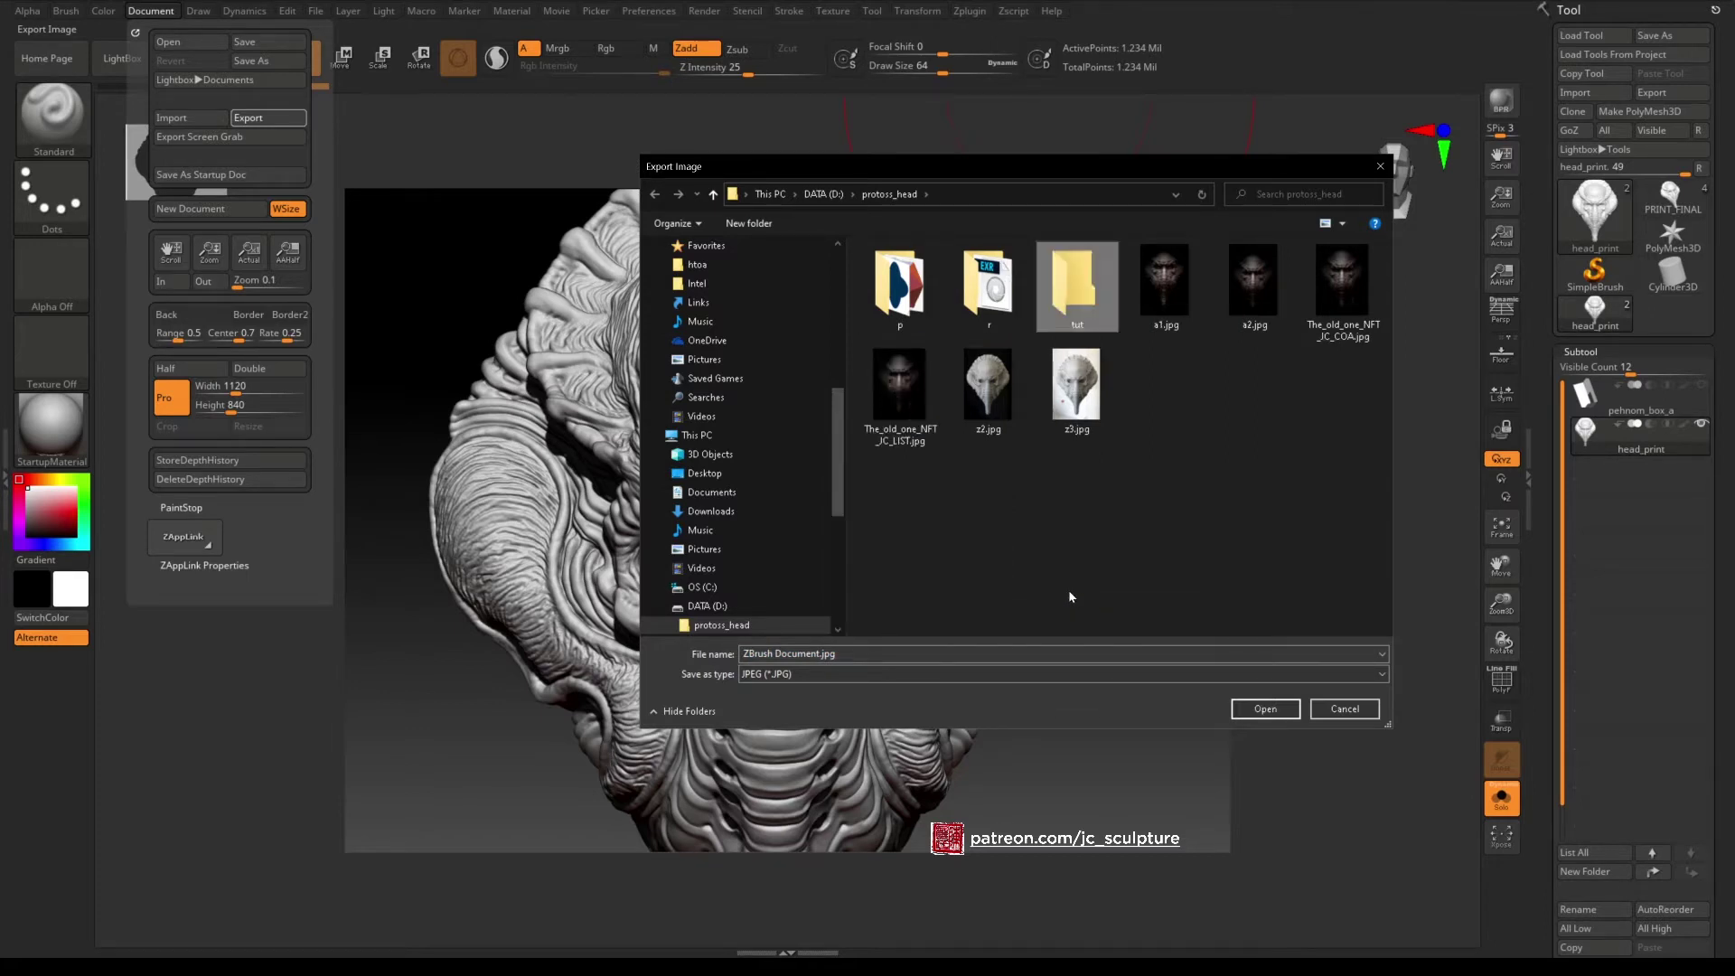
# Save the render into tut as default_01 and accept the JPEG export settings.
pyautogui.doubleClick(1077, 287)
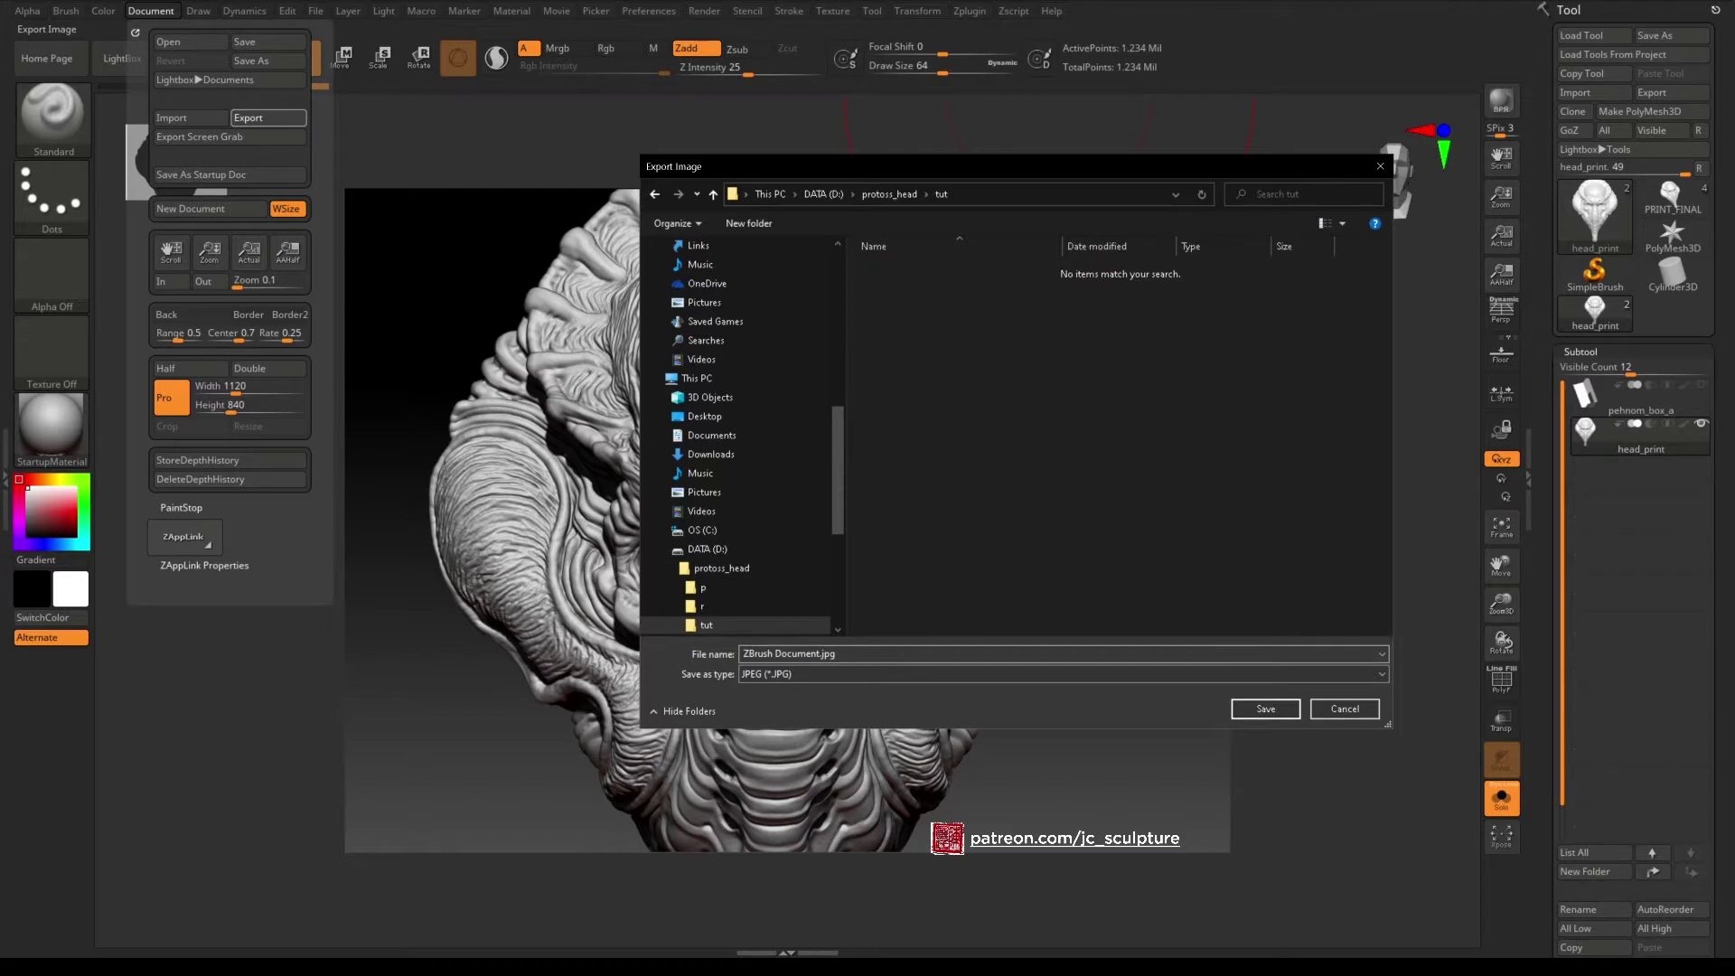
pyautogui.write('default')
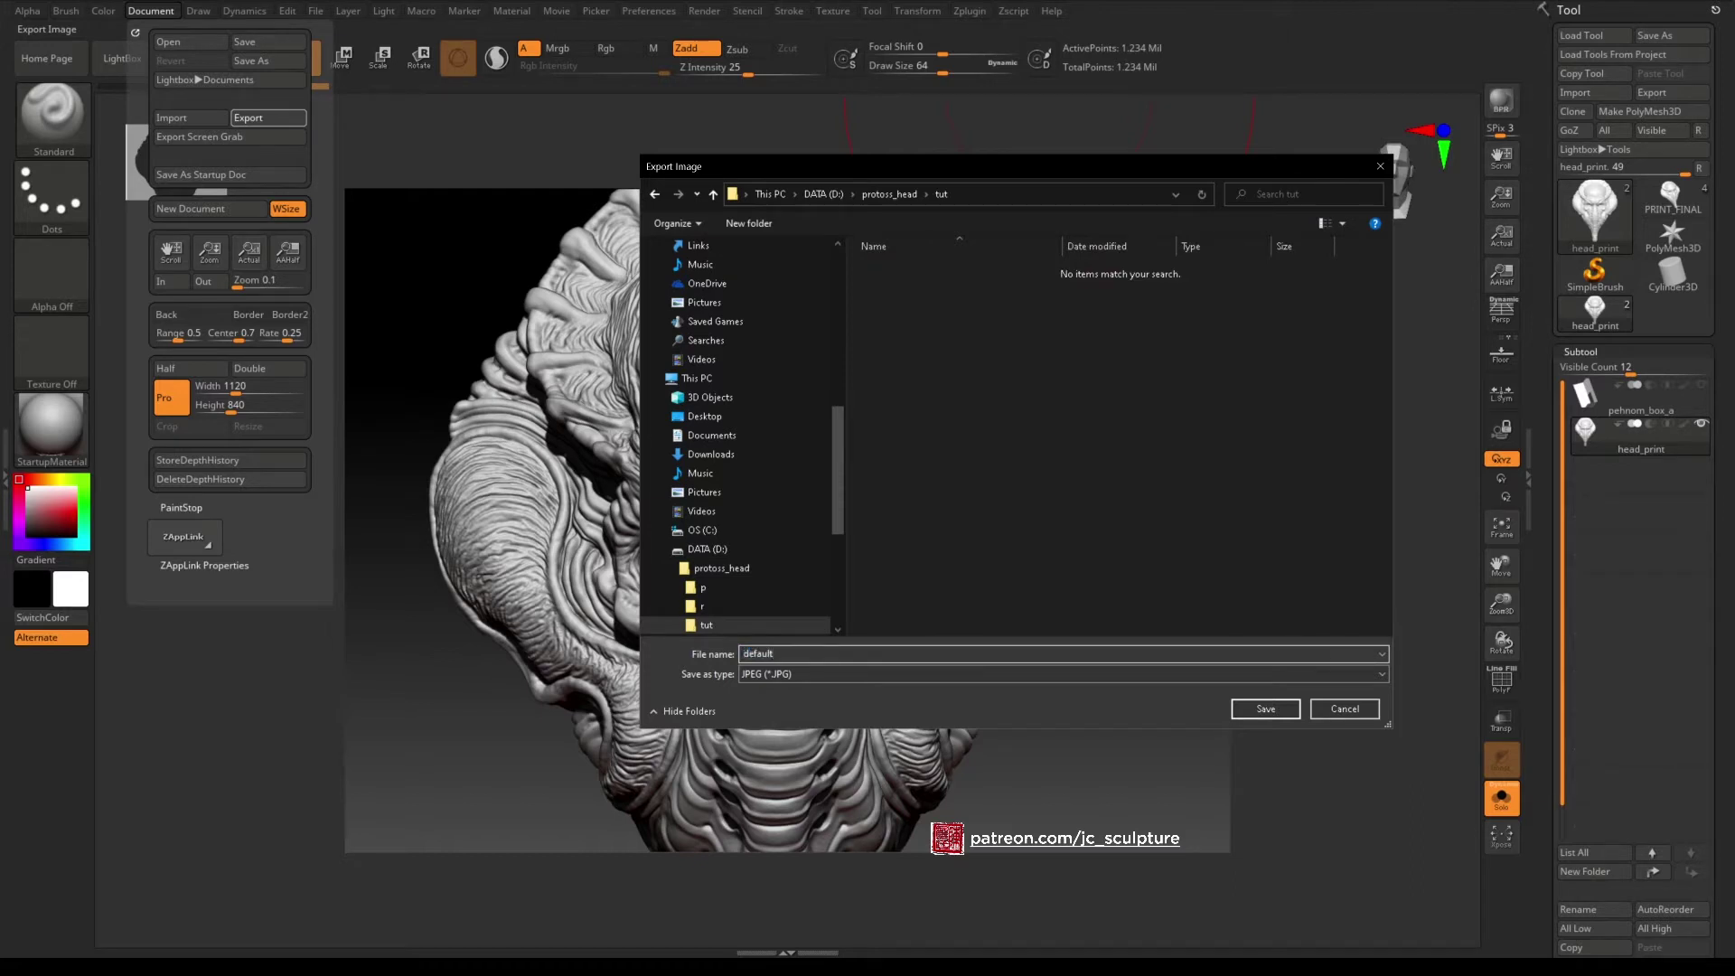
pyautogui.write('_01')
pyautogui.press('Return')
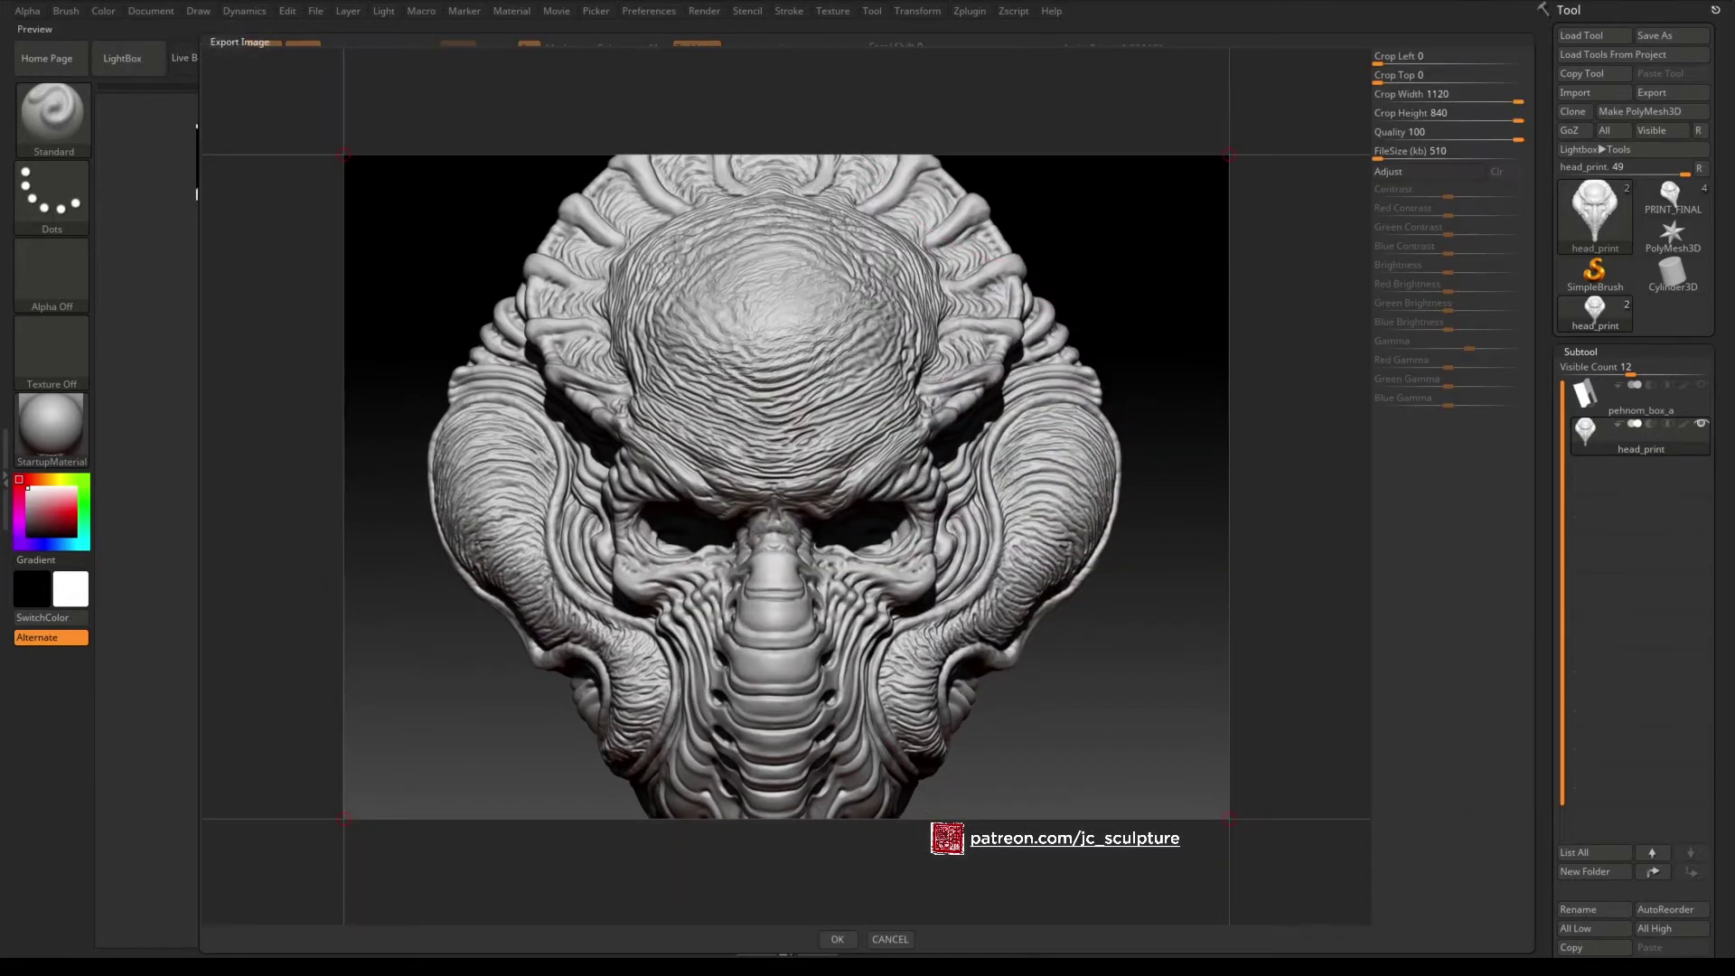
pyautogui.click(838, 939)
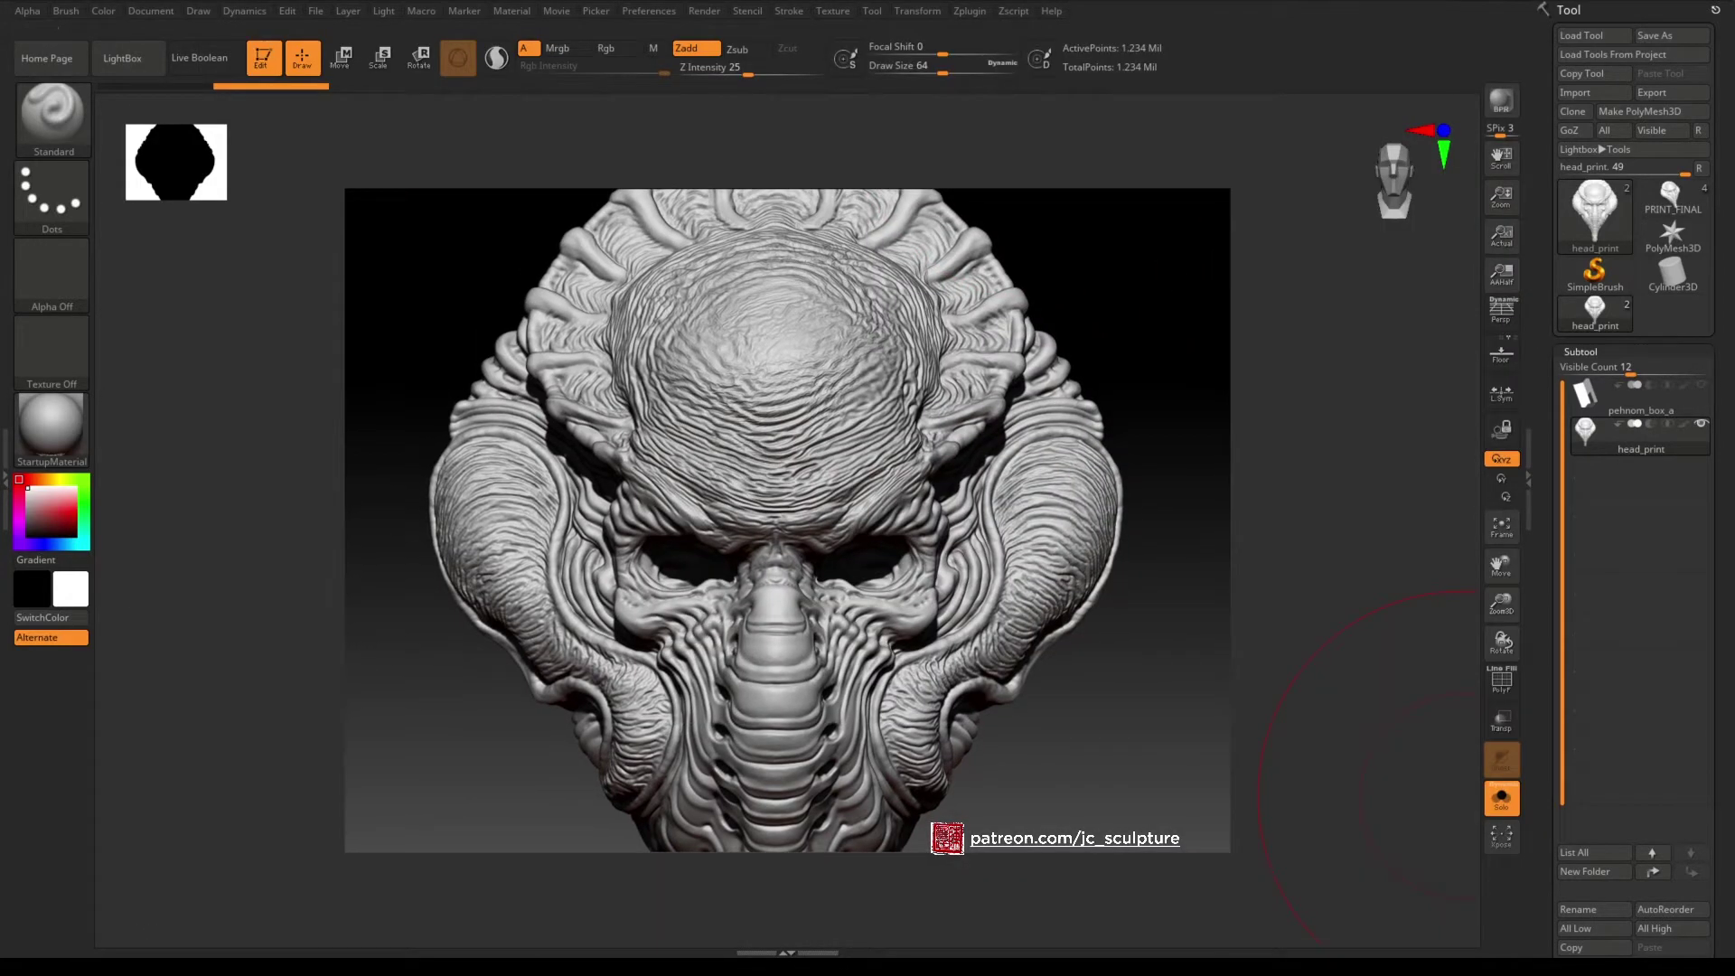
pyautogui.hotkey('alt', 'Tab')
pyautogui.click(706, 242)
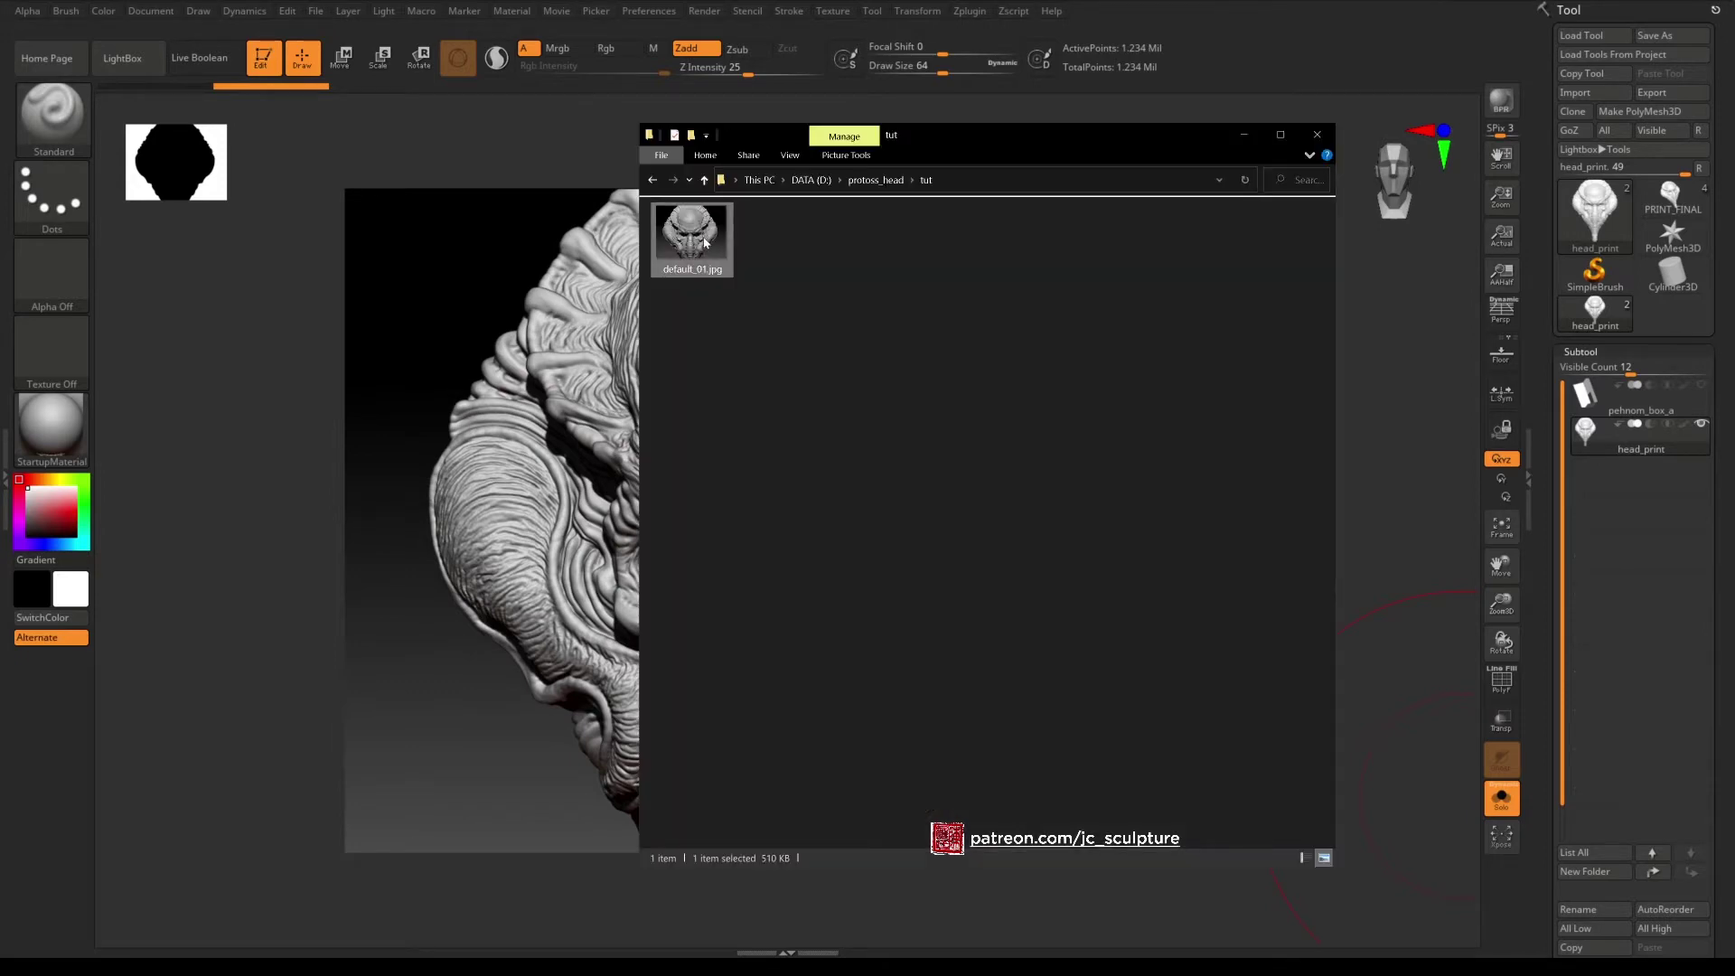
pyautogui.rightClick(706, 242)
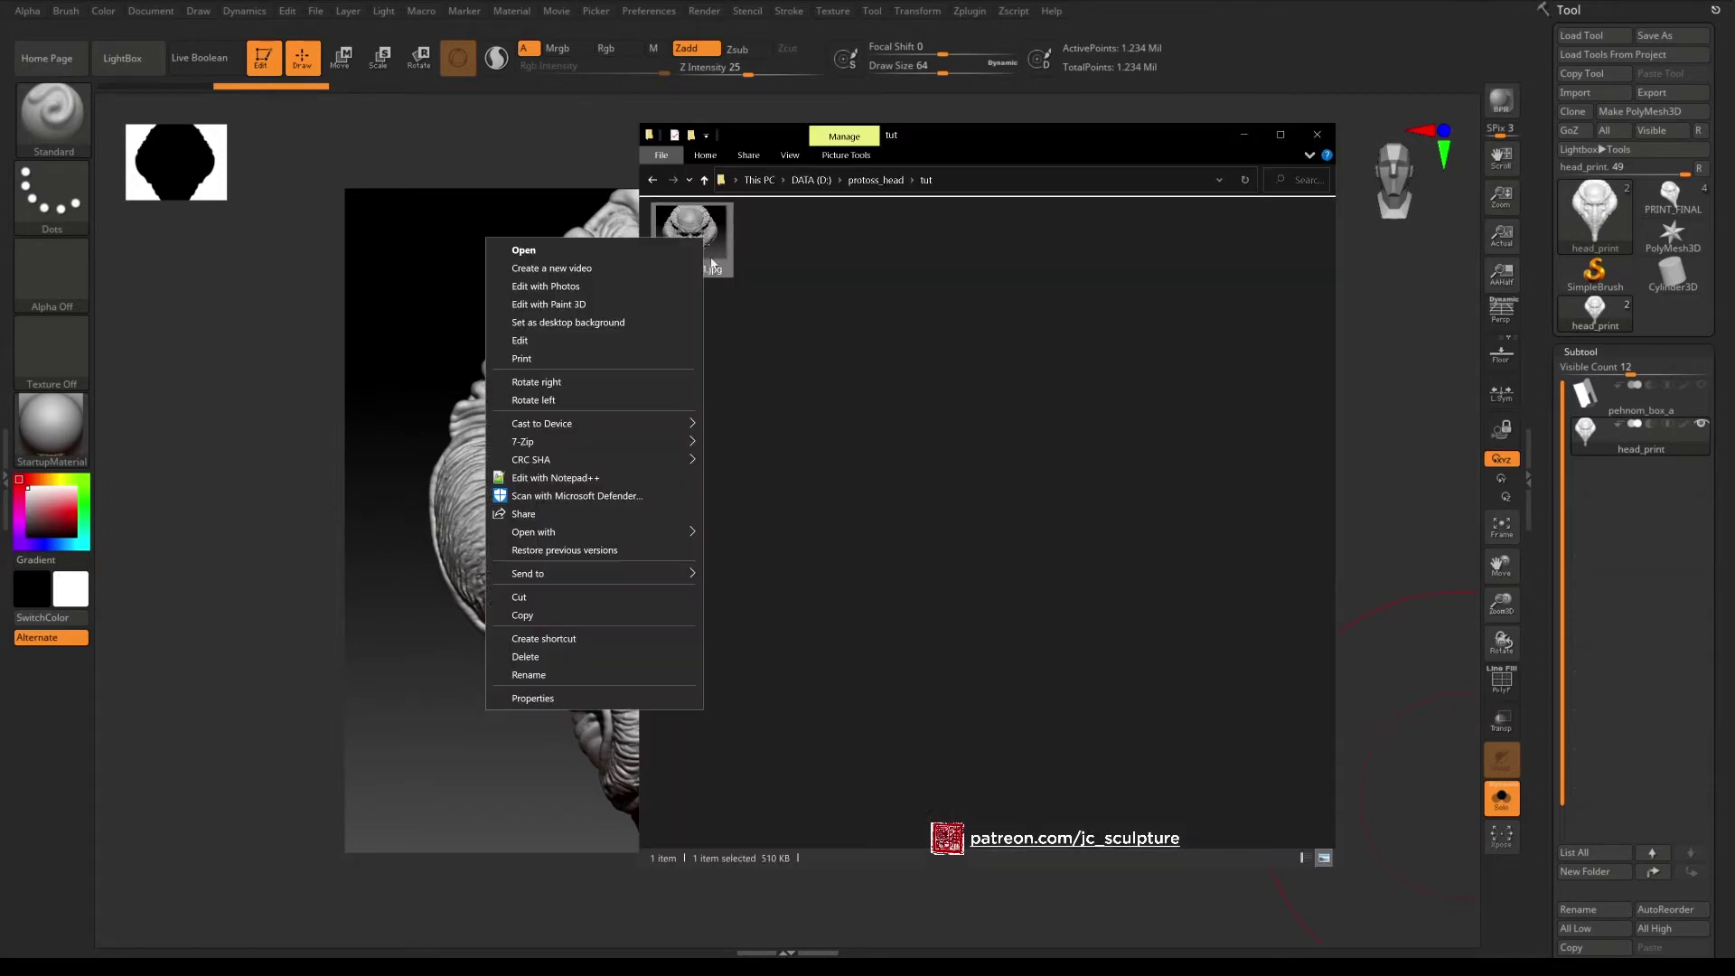
pyautogui.click(620, 702)
pyautogui.click(814, 276)
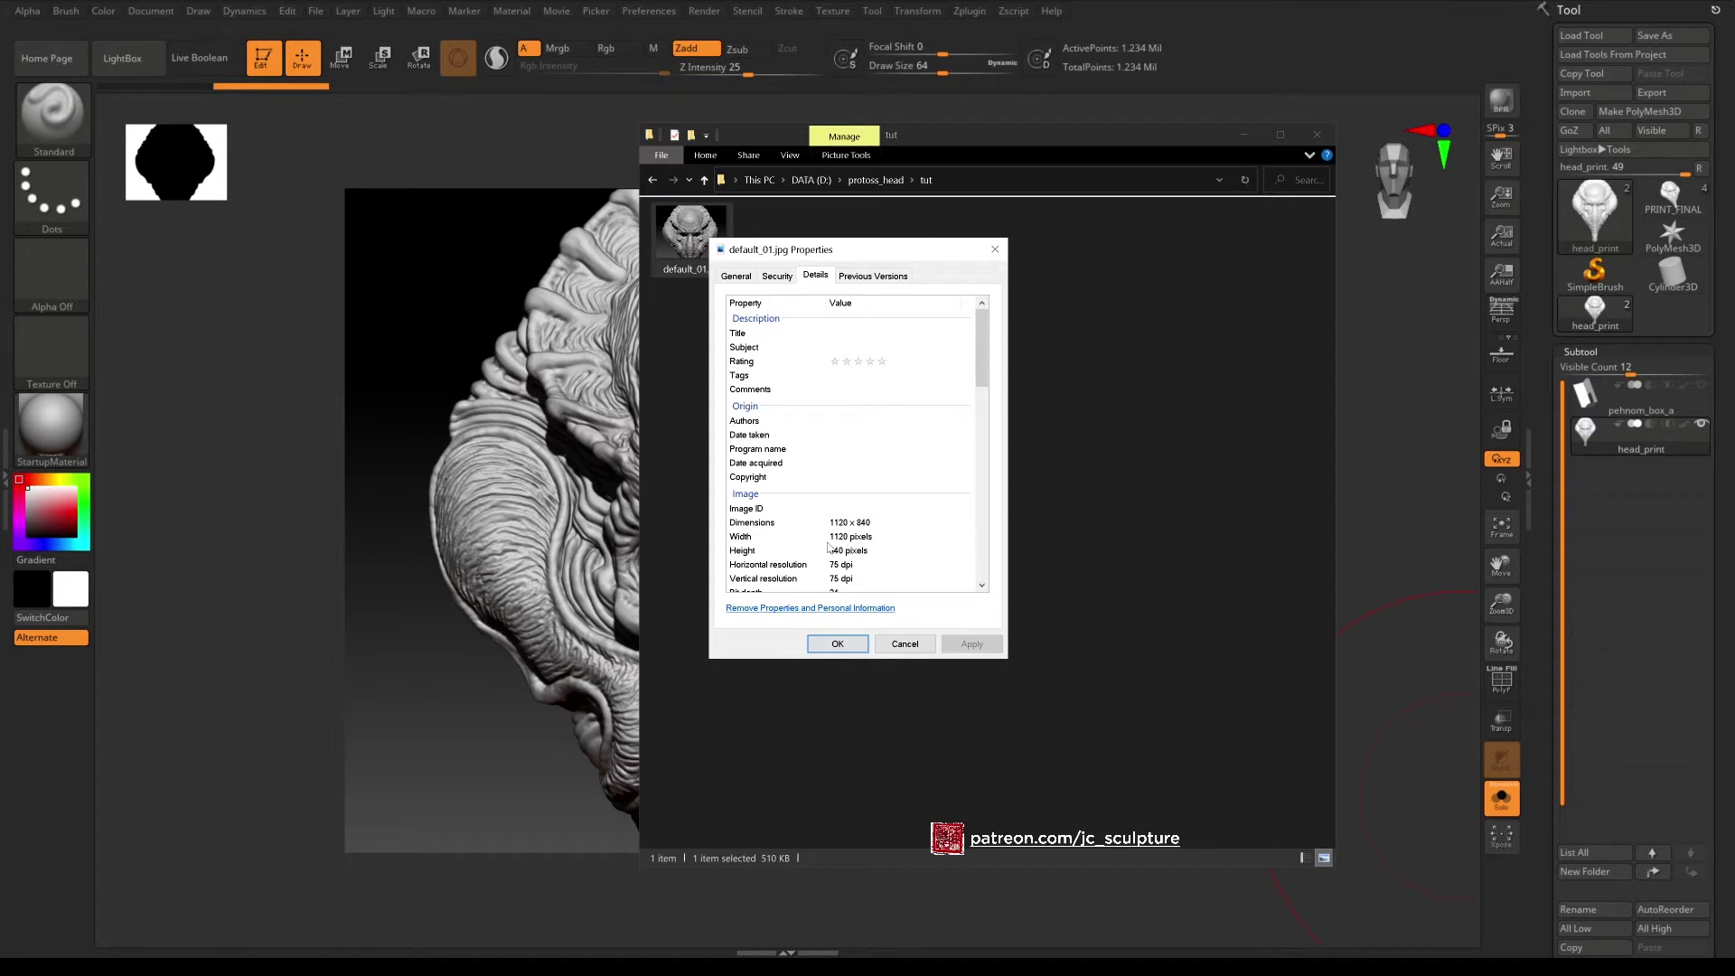
pyautogui.click(904, 643)
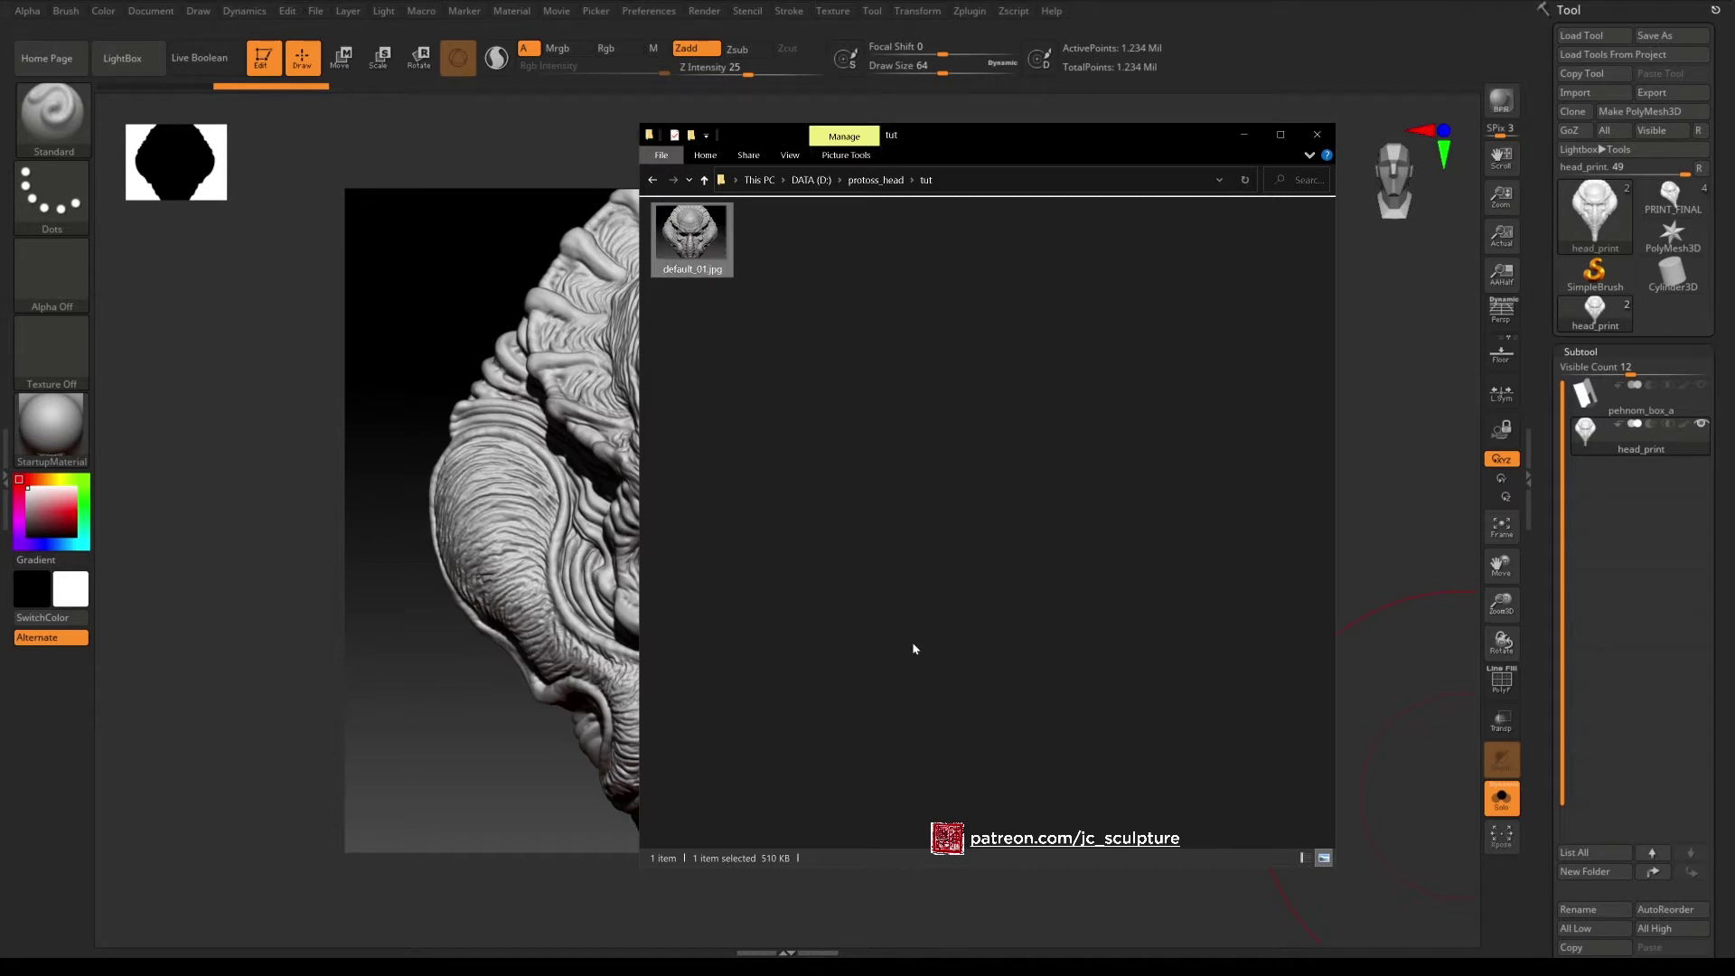
pyautogui.click(1246, 135)
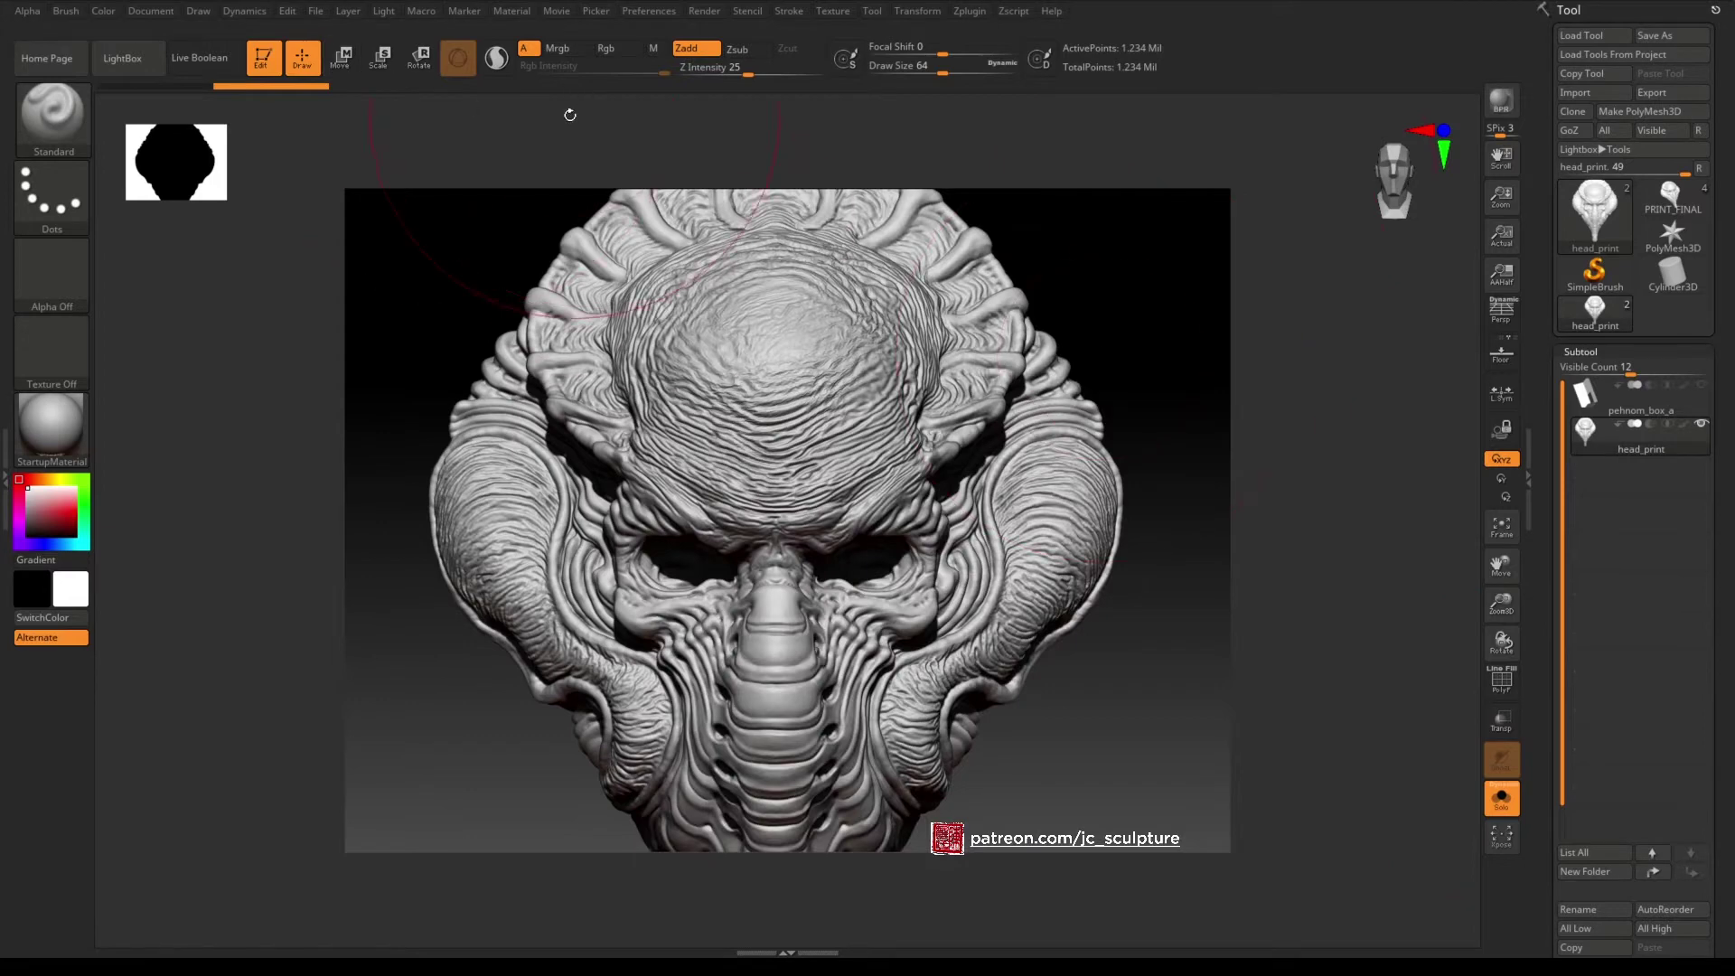
# Enter a document height of 1709 and a width of 1775 in the Document palette.
pyautogui.click(151, 11)
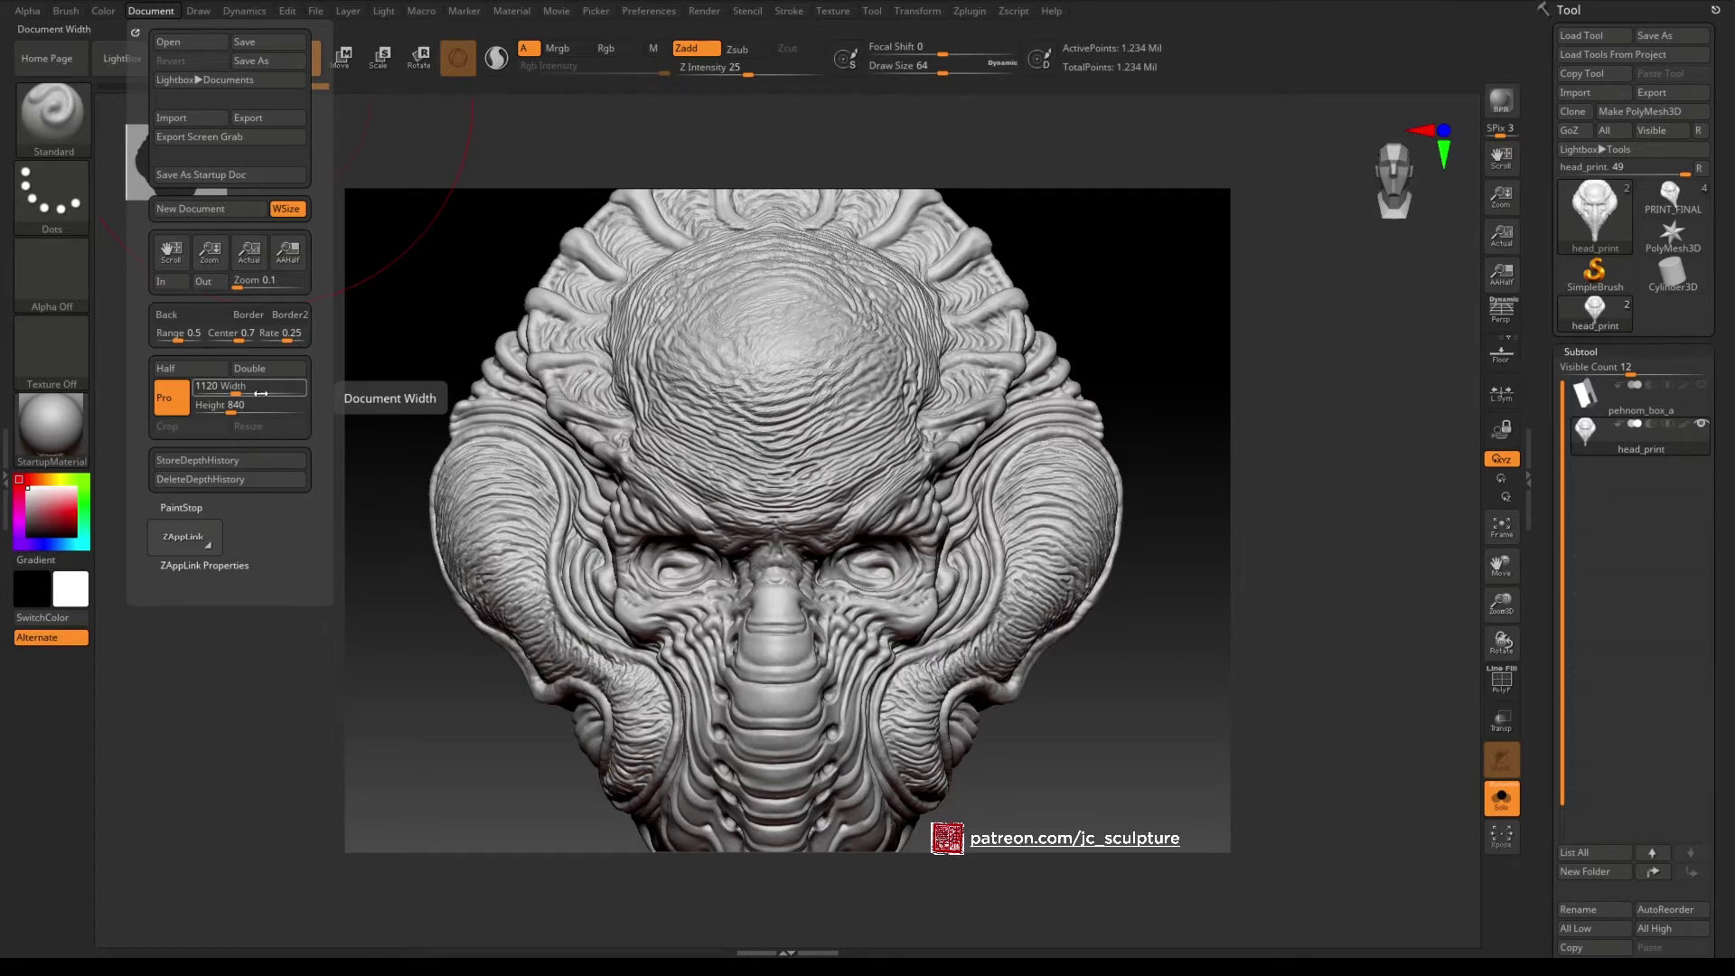
pyautogui.write('1709')
pyautogui.press('Return')
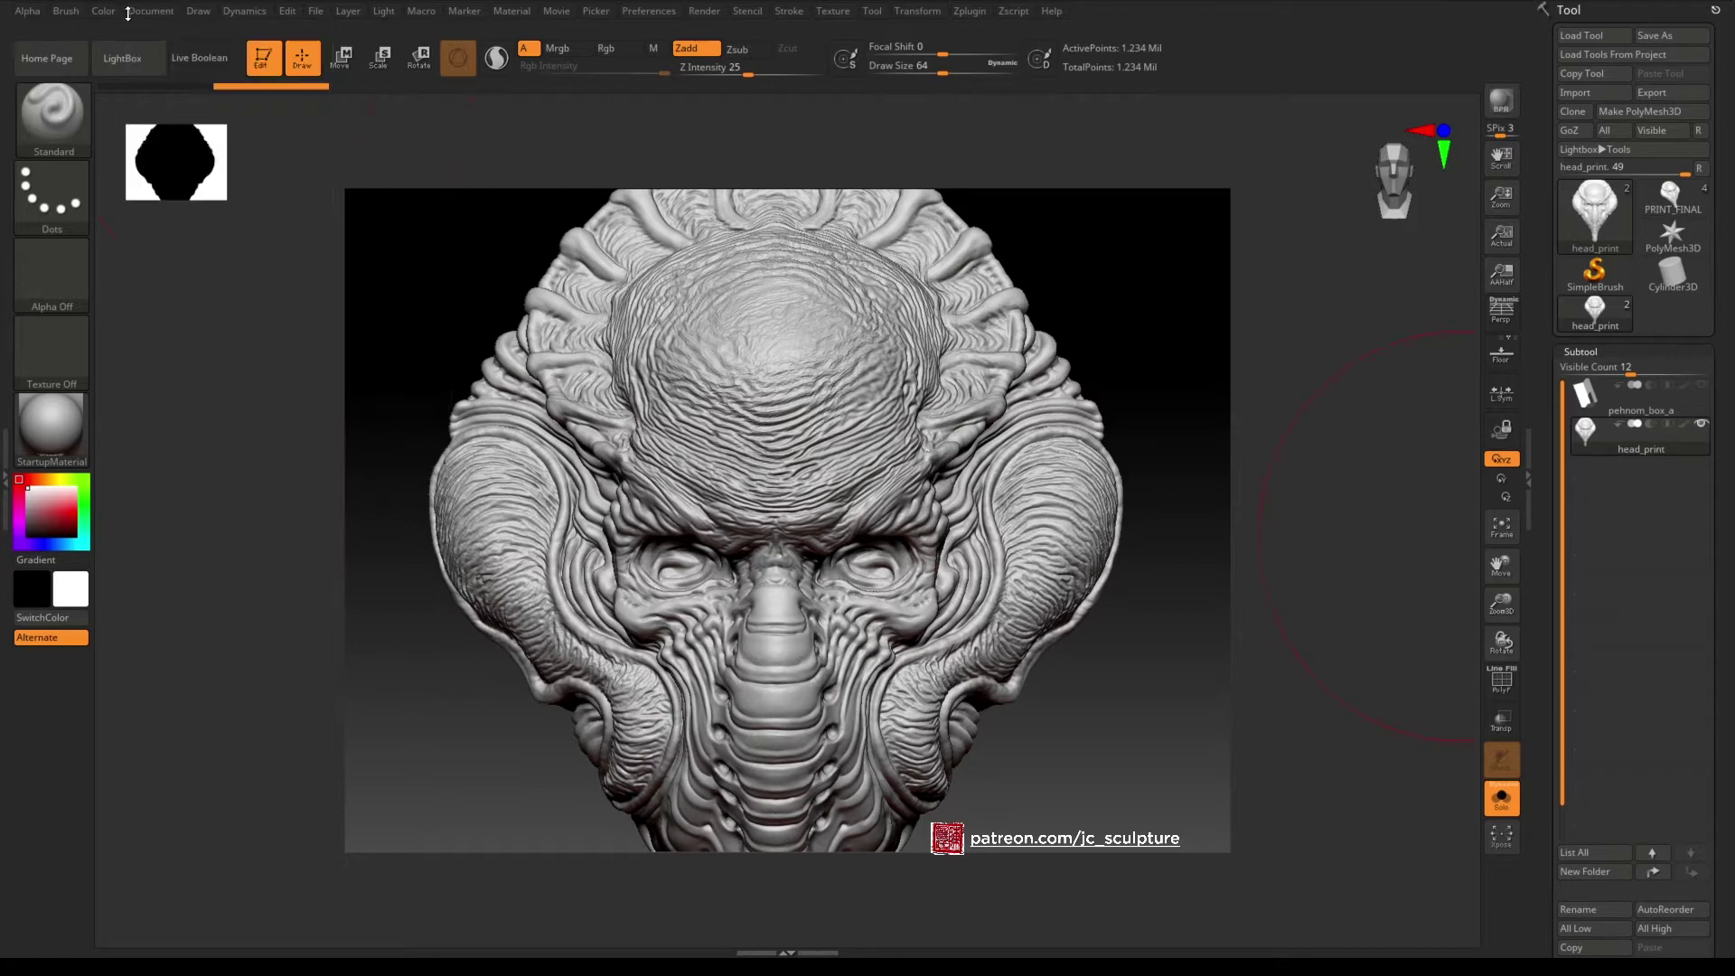
pyautogui.click(142, 10)
pyautogui.click(237, 385)
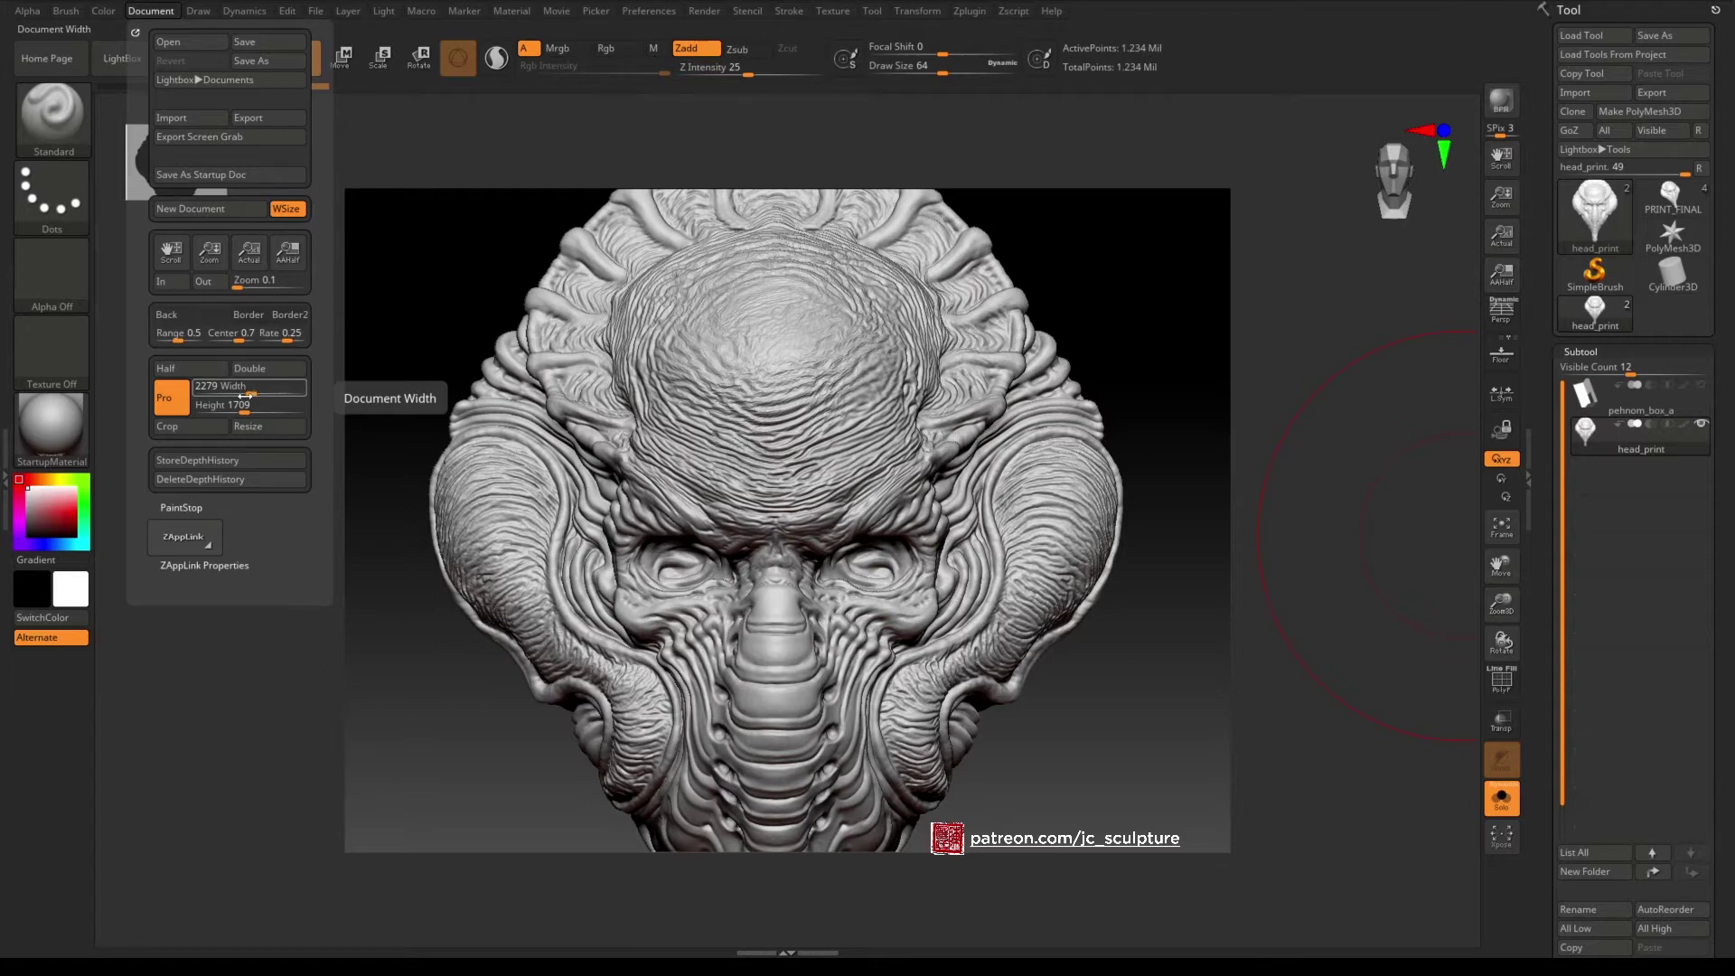
pyautogui.moveTo(253, 388); pyautogui.dragTo(247, 391)
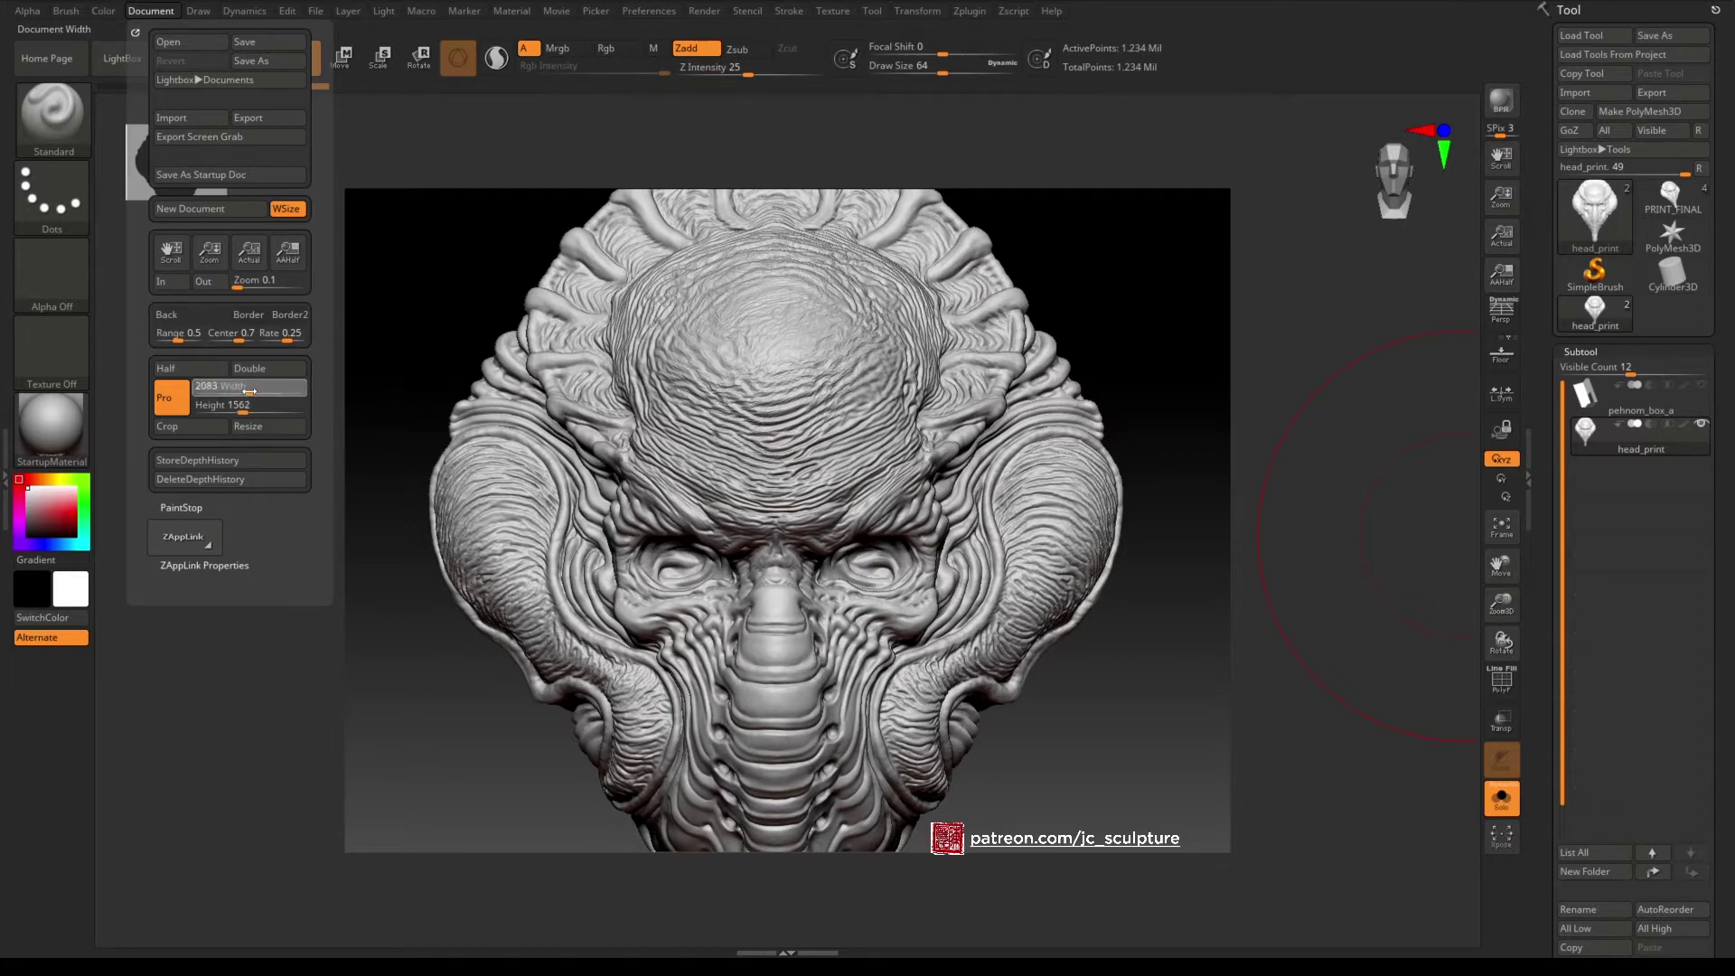
pyautogui.click(257, 393)
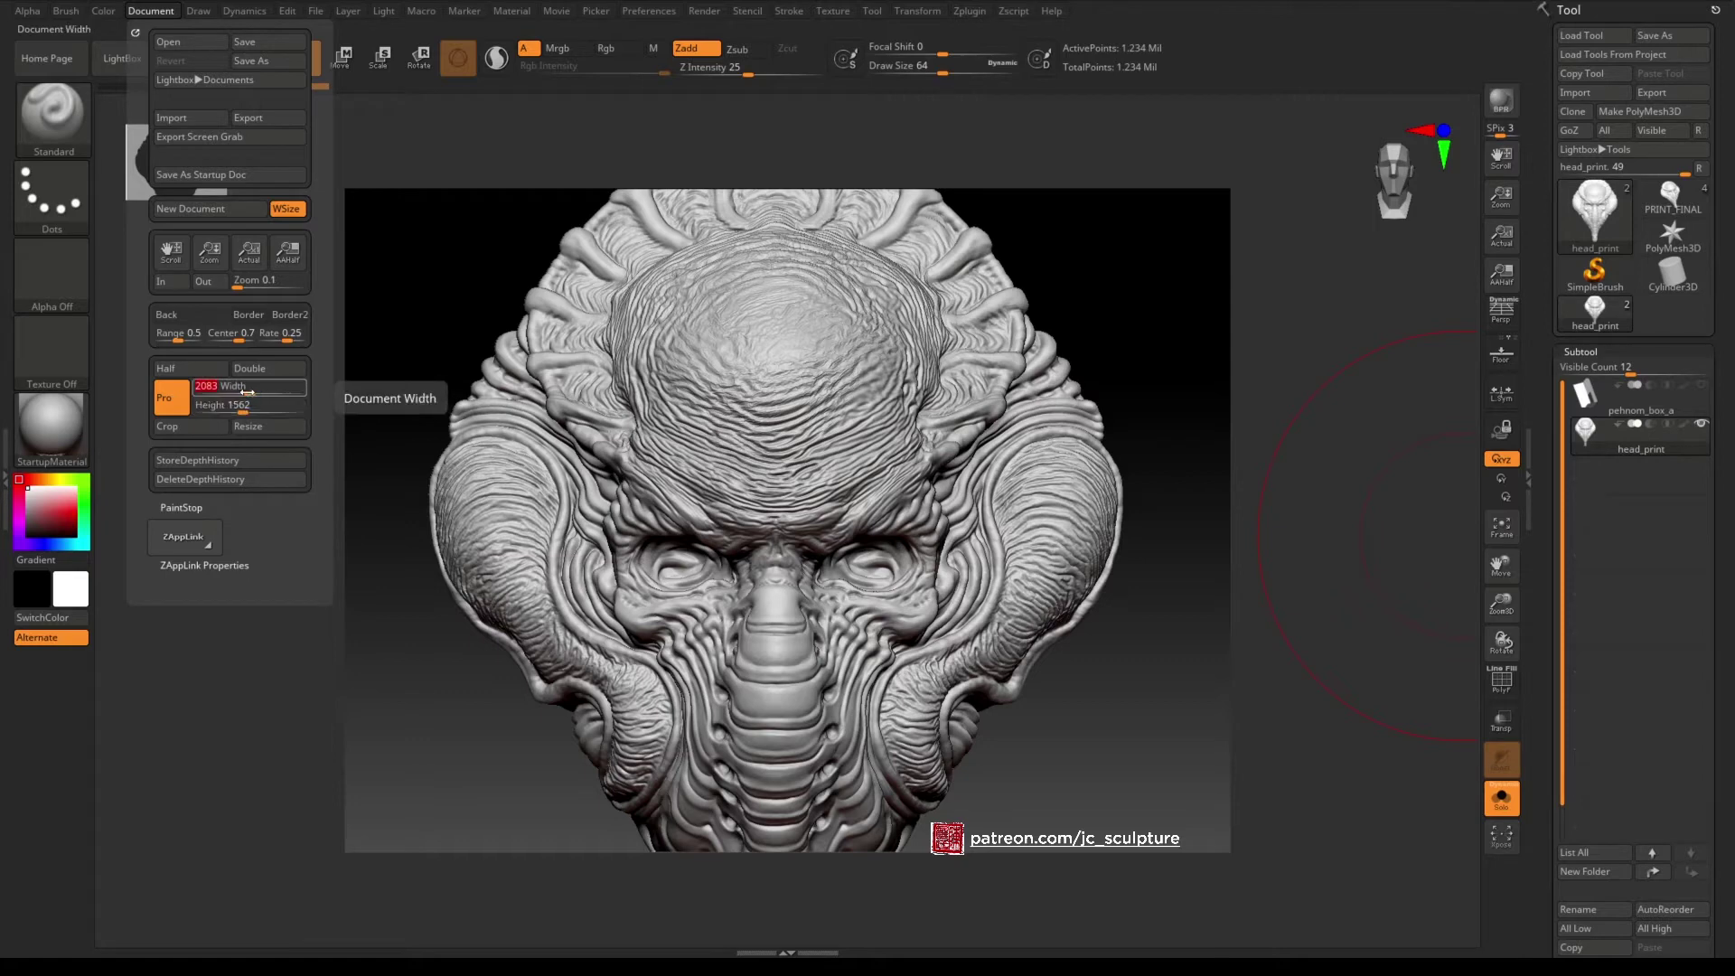
pyautogui.write('1775')
pyautogui.press('Return')
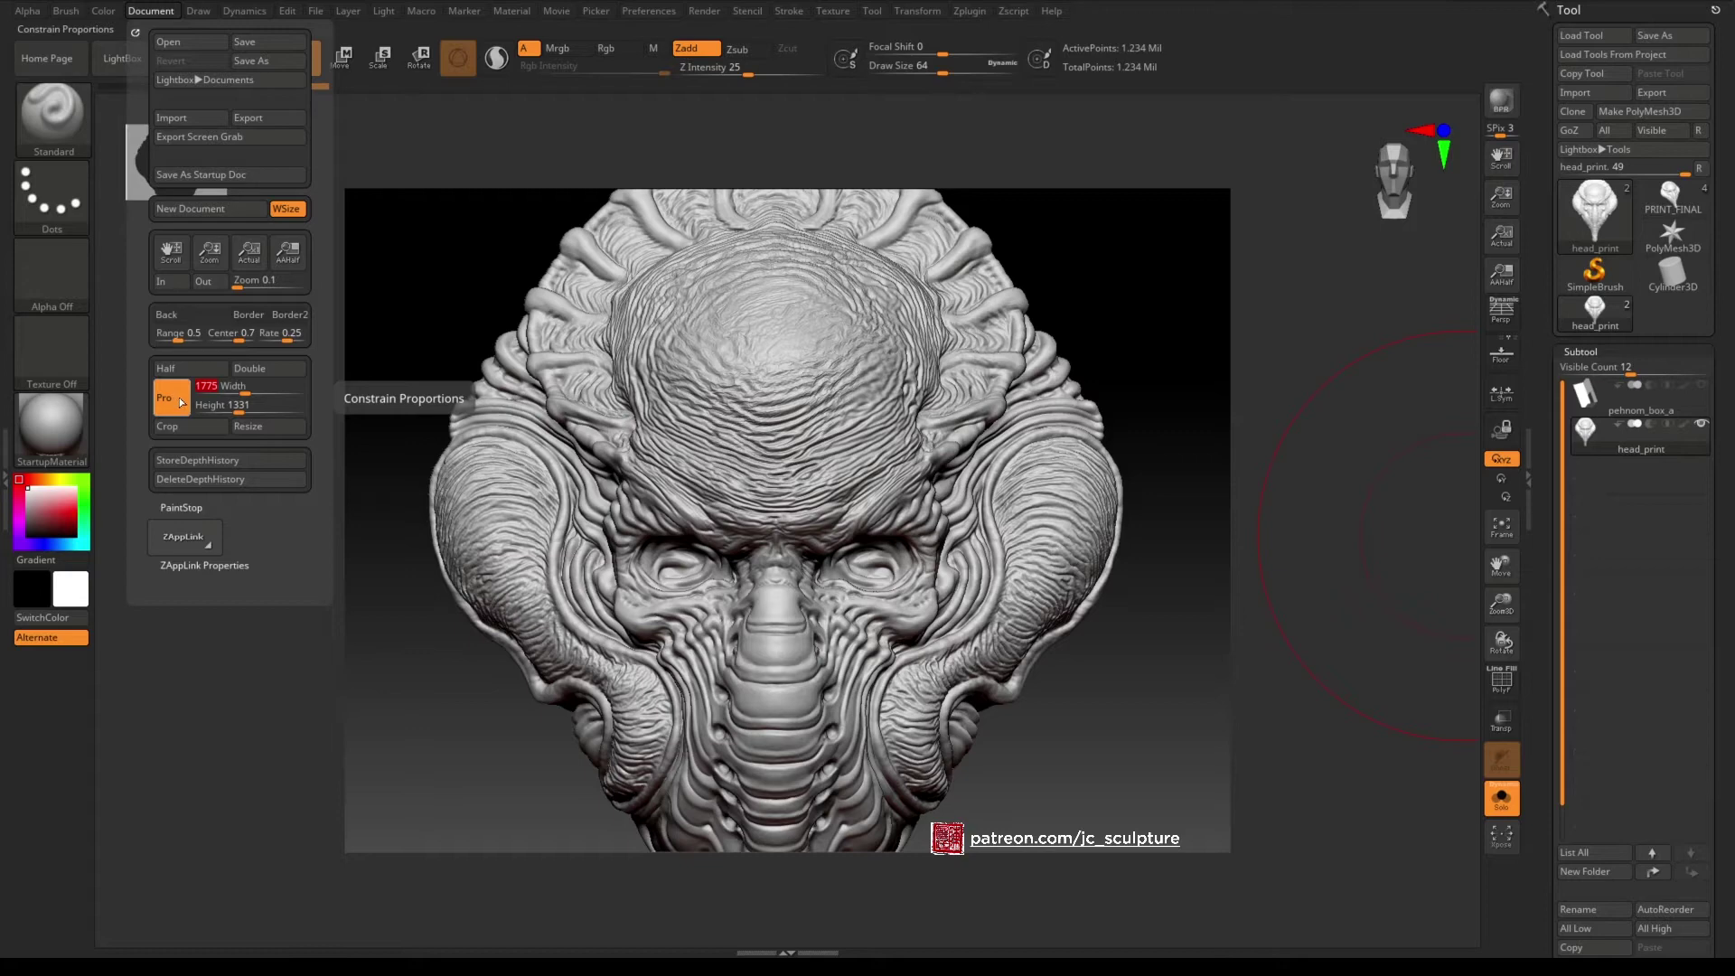
# Re-enable constrained proportions, enlarge the document to 2772 by 2079 and apply Resize.
pyautogui.click(179, 397)
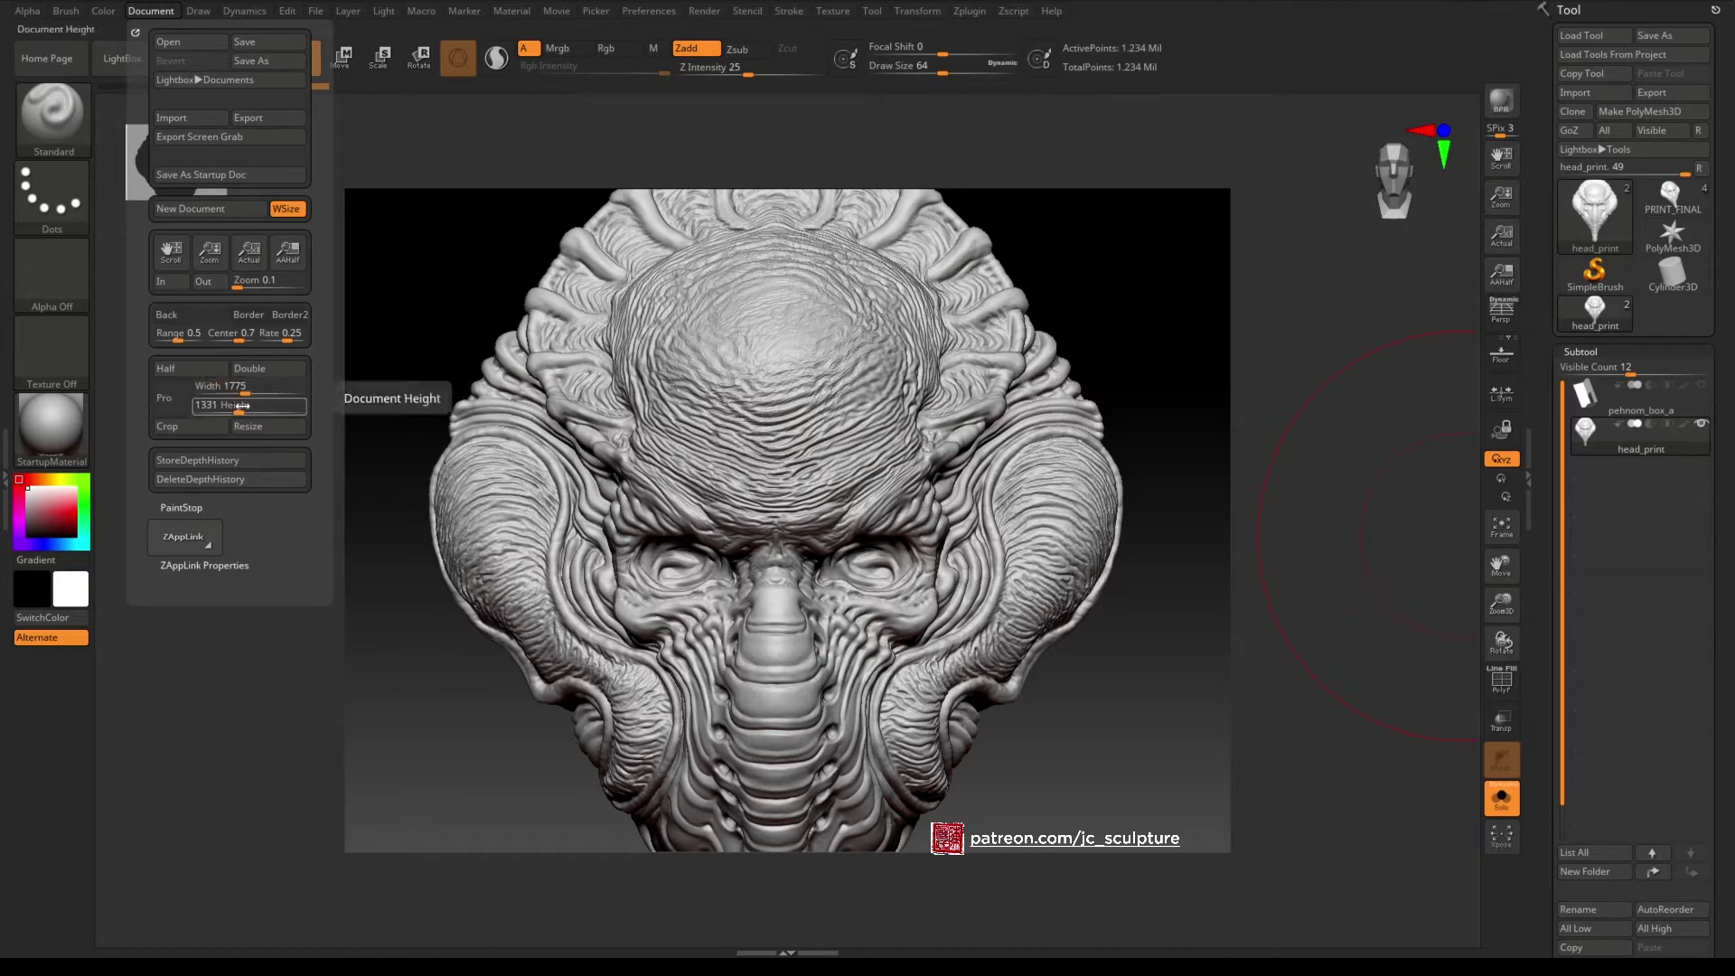
pyautogui.click(248, 391)
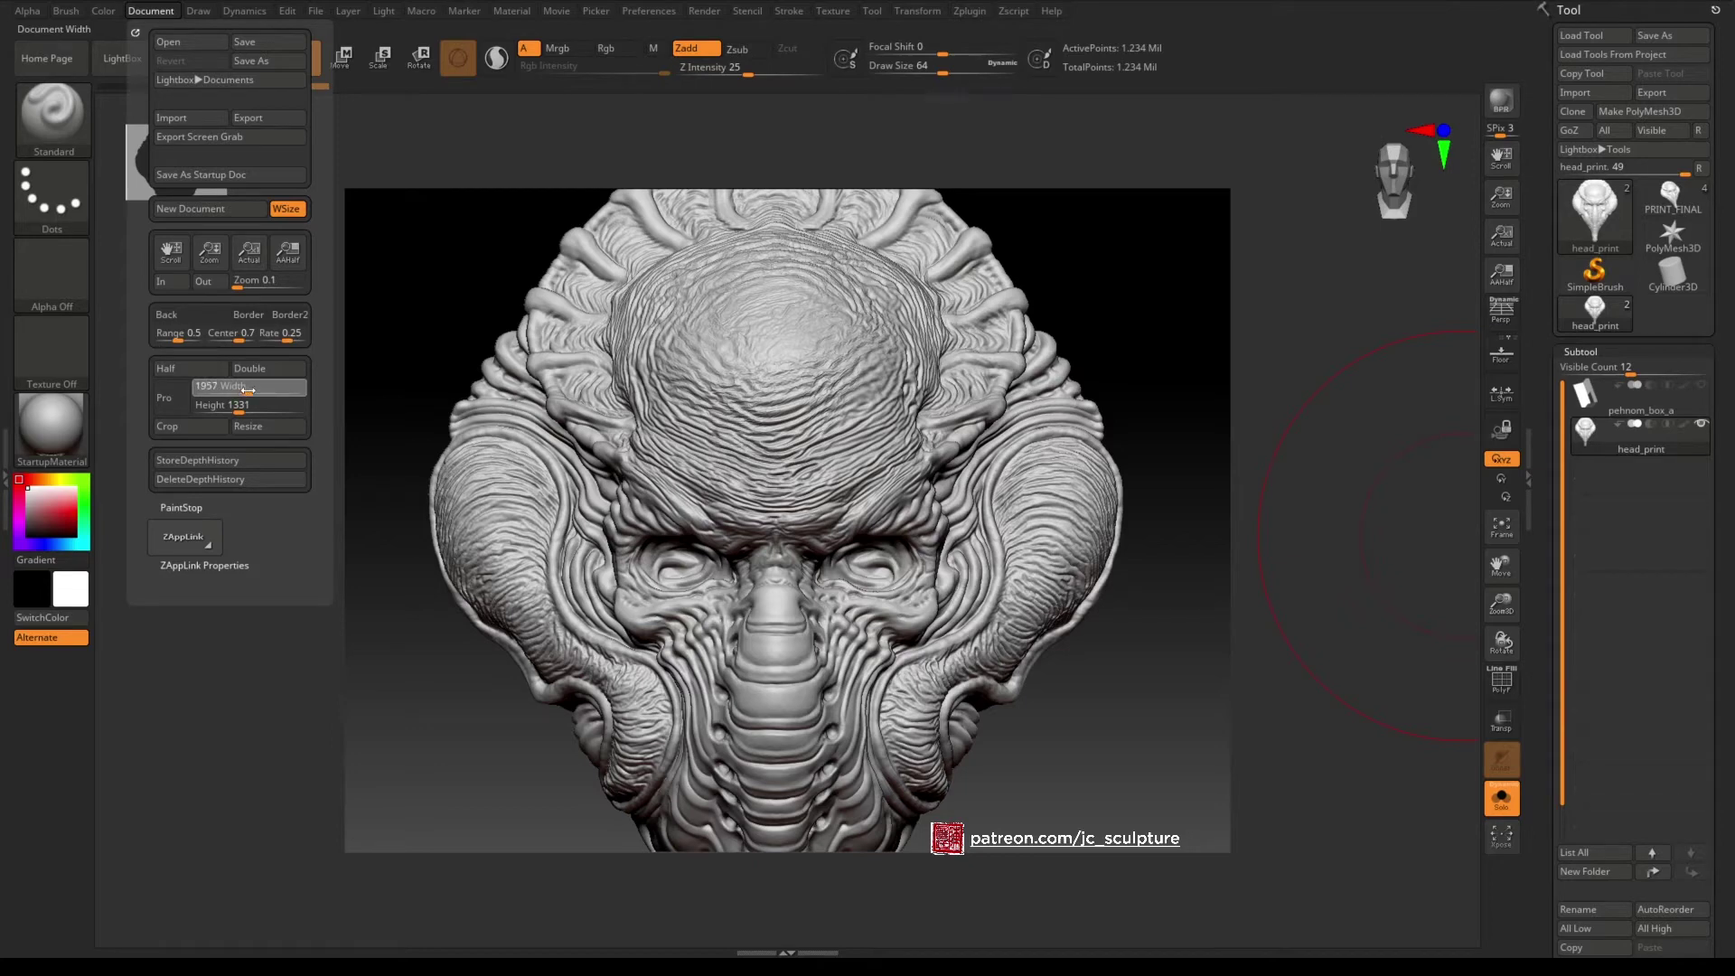
pyautogui.click(171, 396)
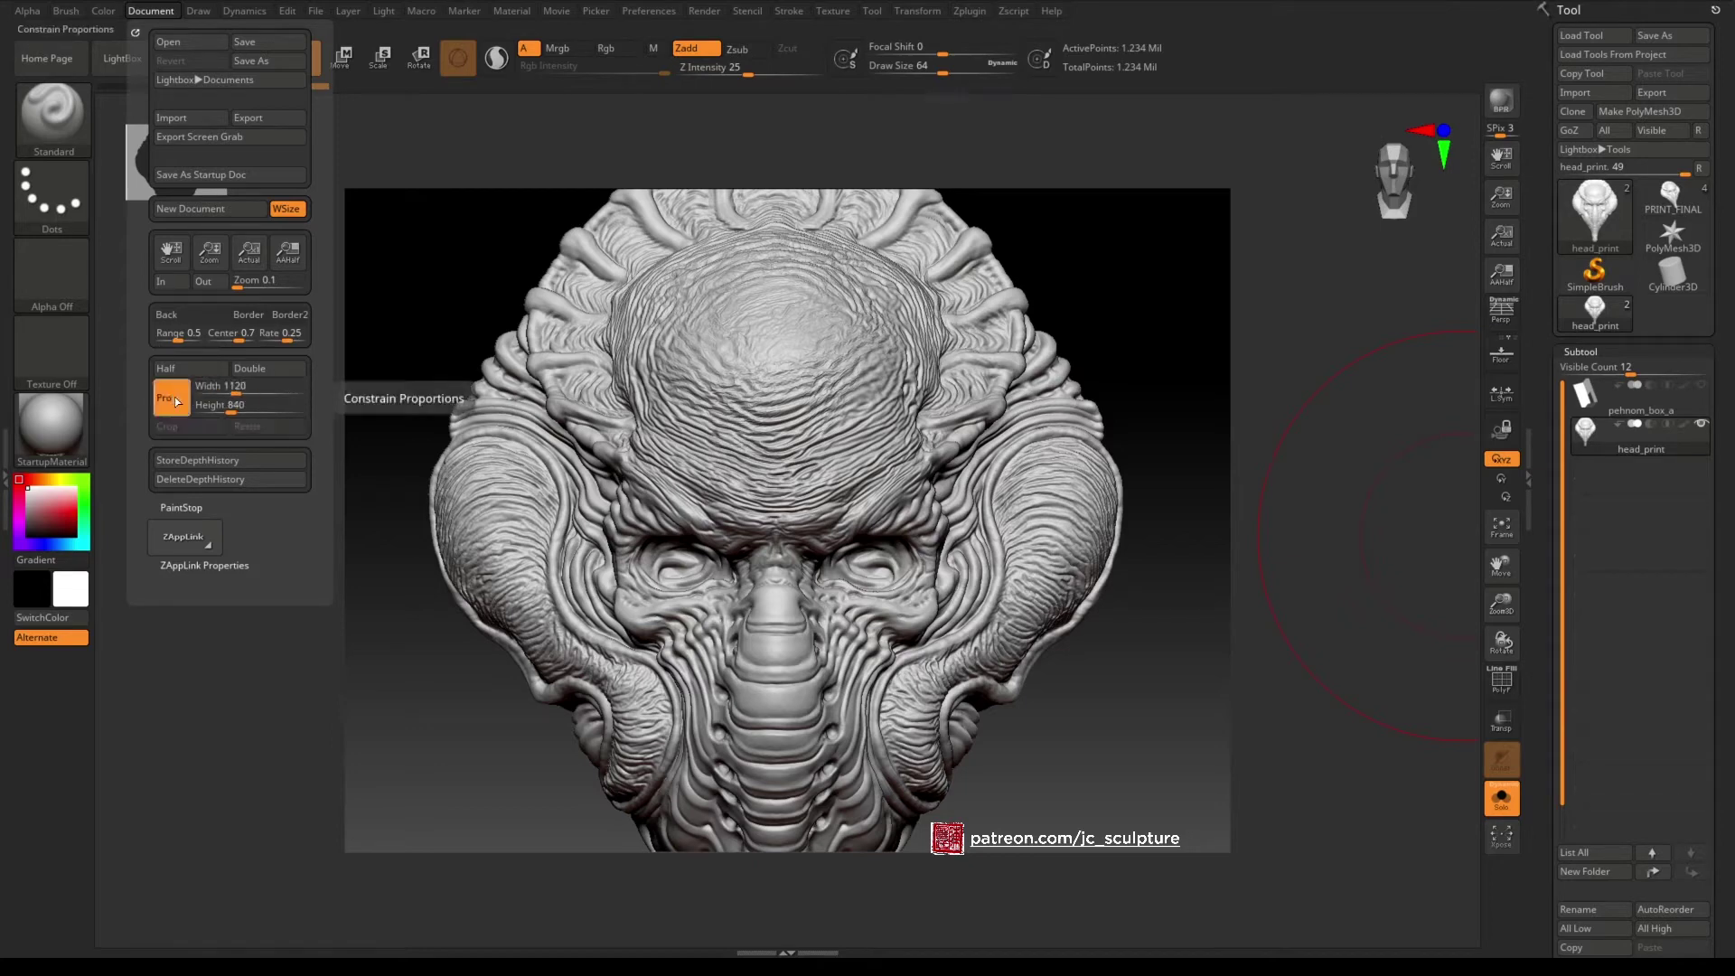
pyautogui.moveTo(244, 390); pyautogui.dragTo(254, 389)
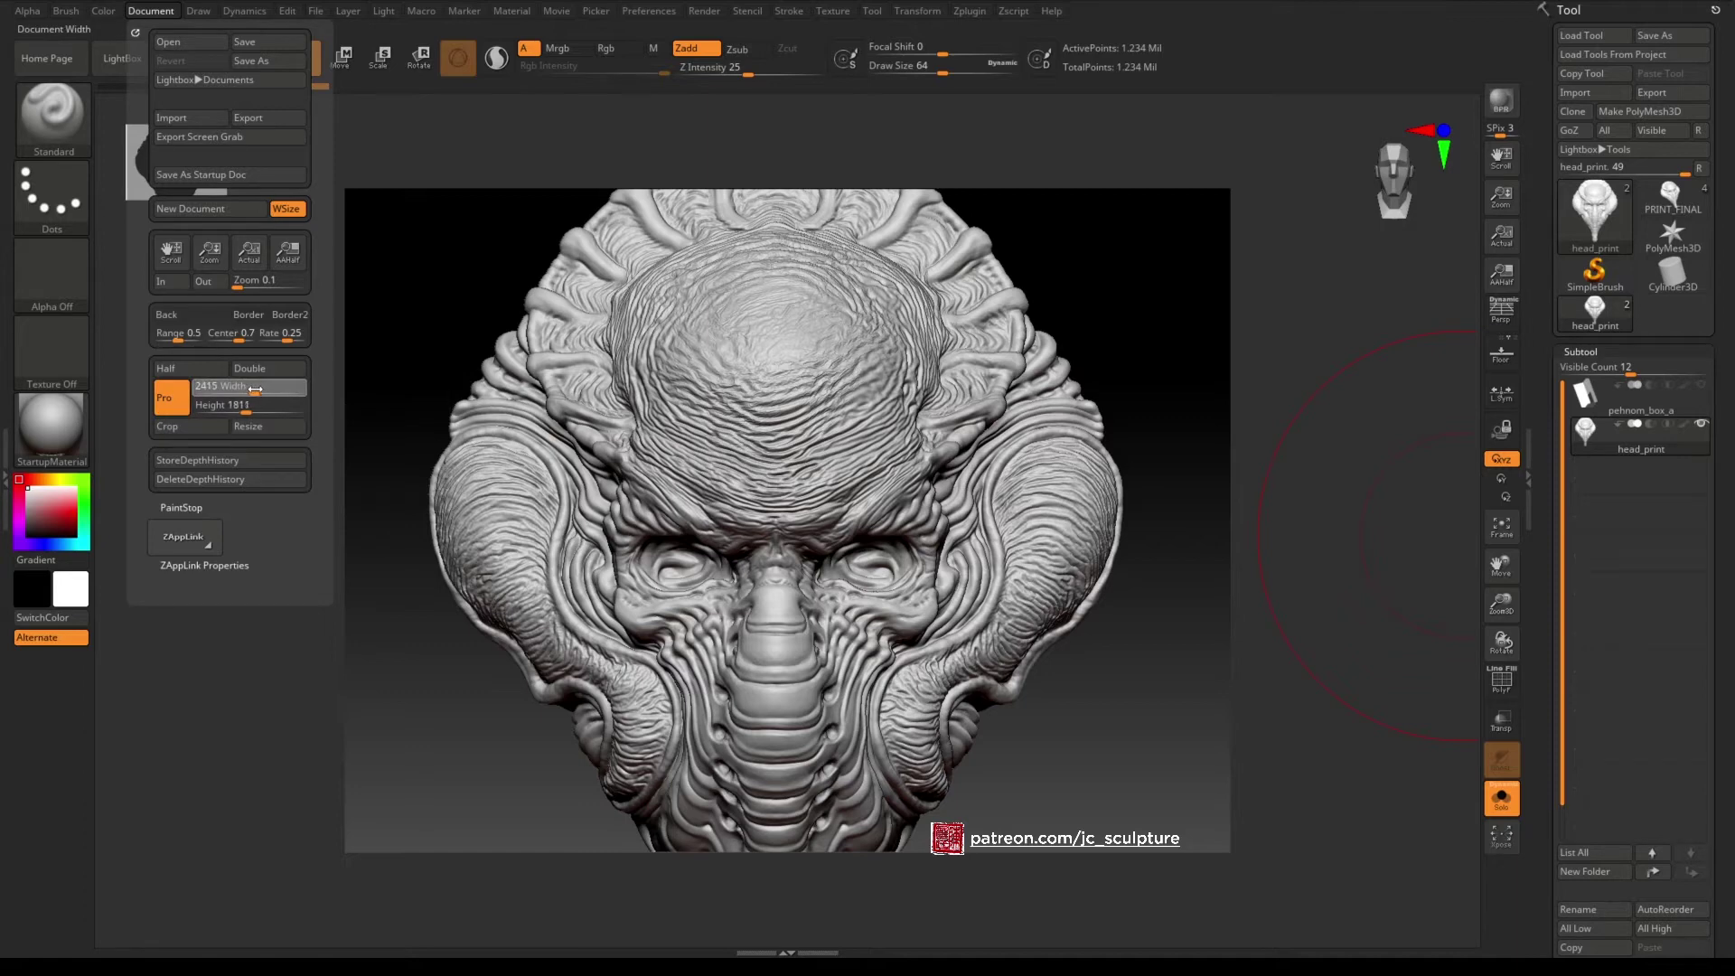
pyautogui.click(258, 388)
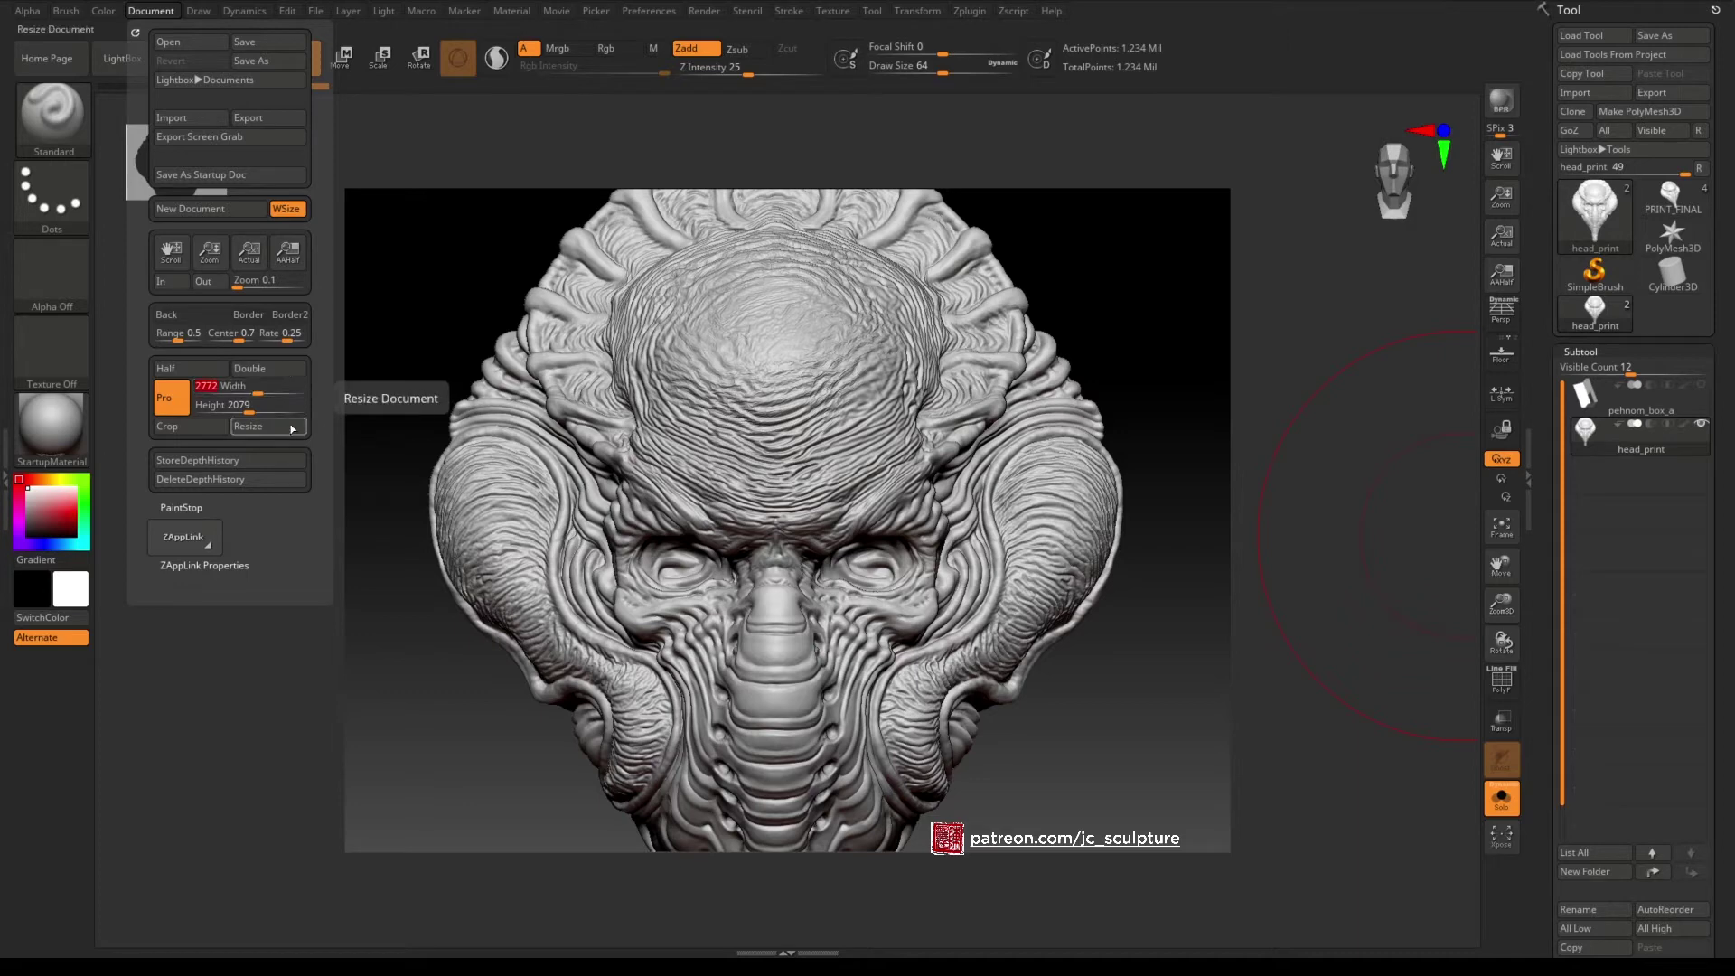
pyautogui.click(267, 427)
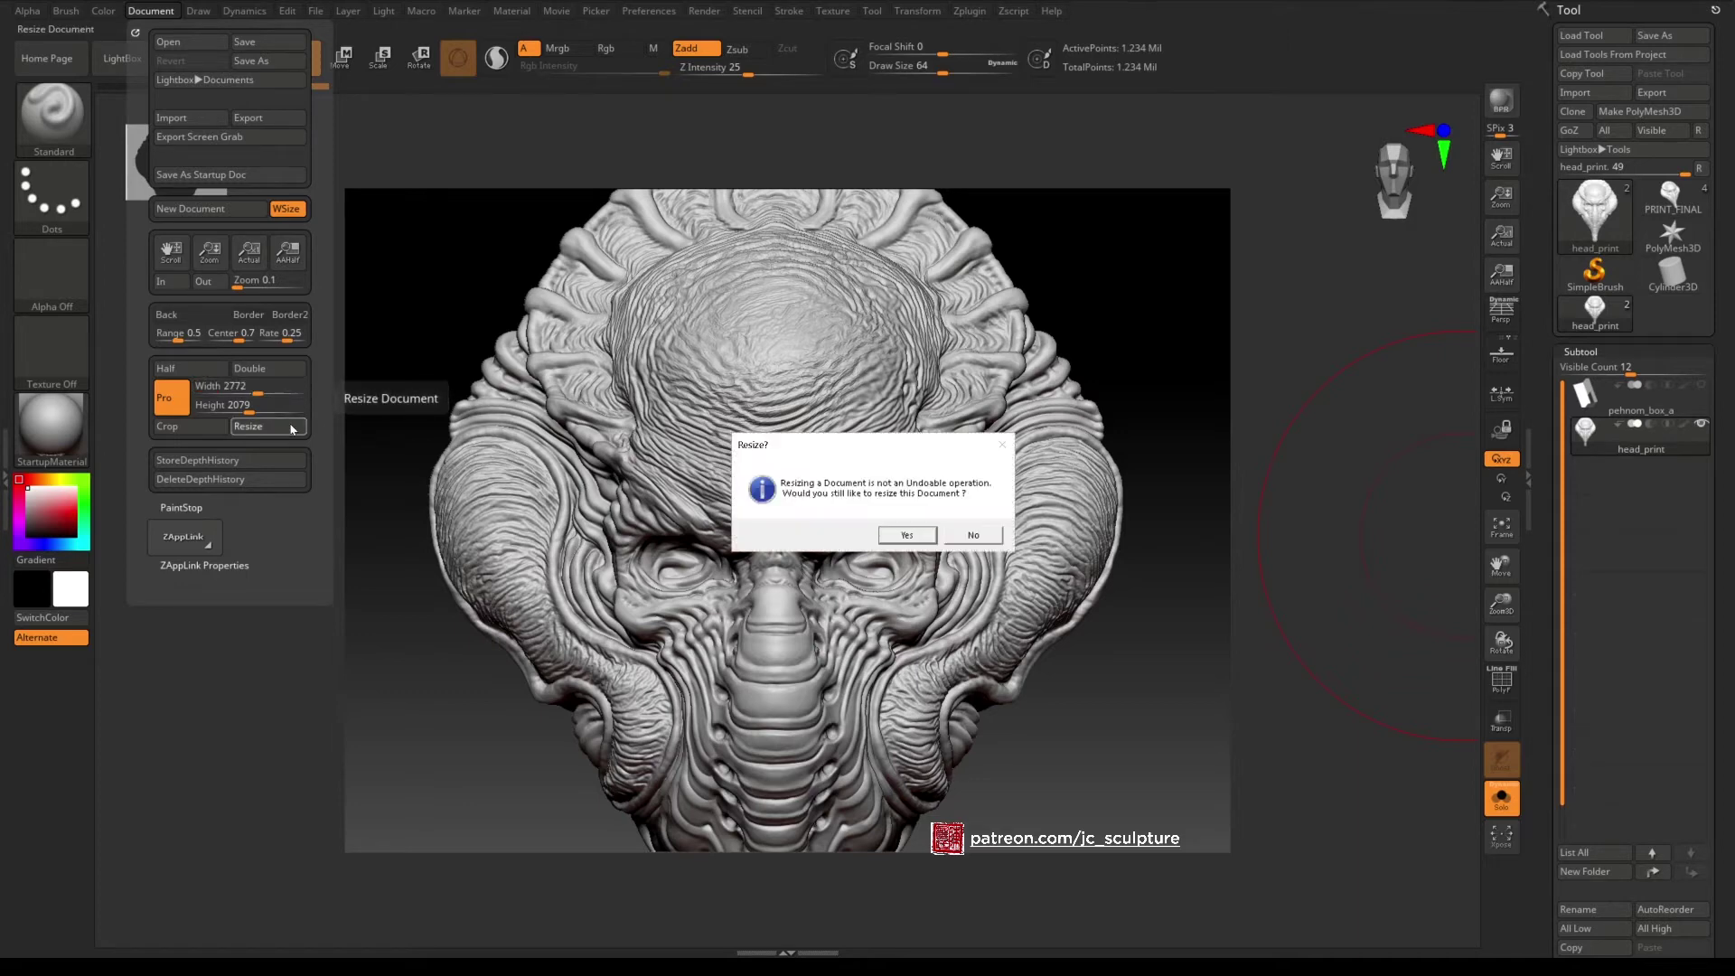
# Confirm the resize, stamp small head copies across the brow and forehead, then re-enter Edit mode.
pyautogui.click(908, 536)
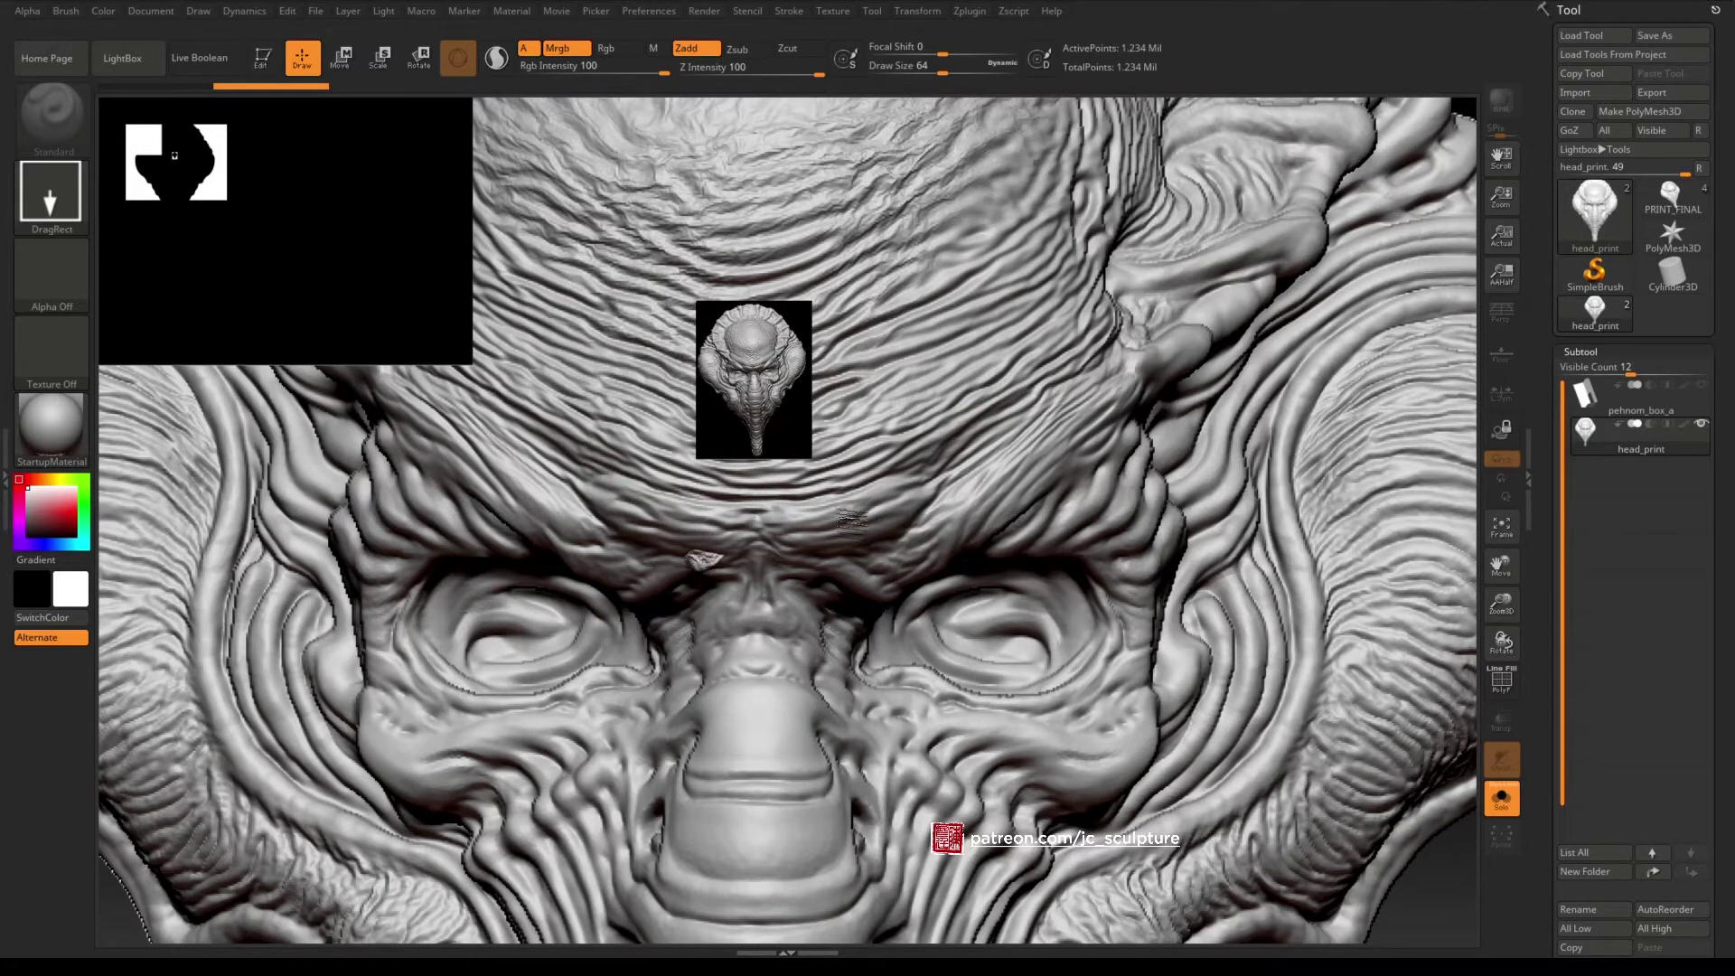
pyautogui.moveTo(624, 507); pyautogui.dragTo(1220, 720)
pyautogui.moveTo(872, 402); pyautogui.dragTo(913, 424)
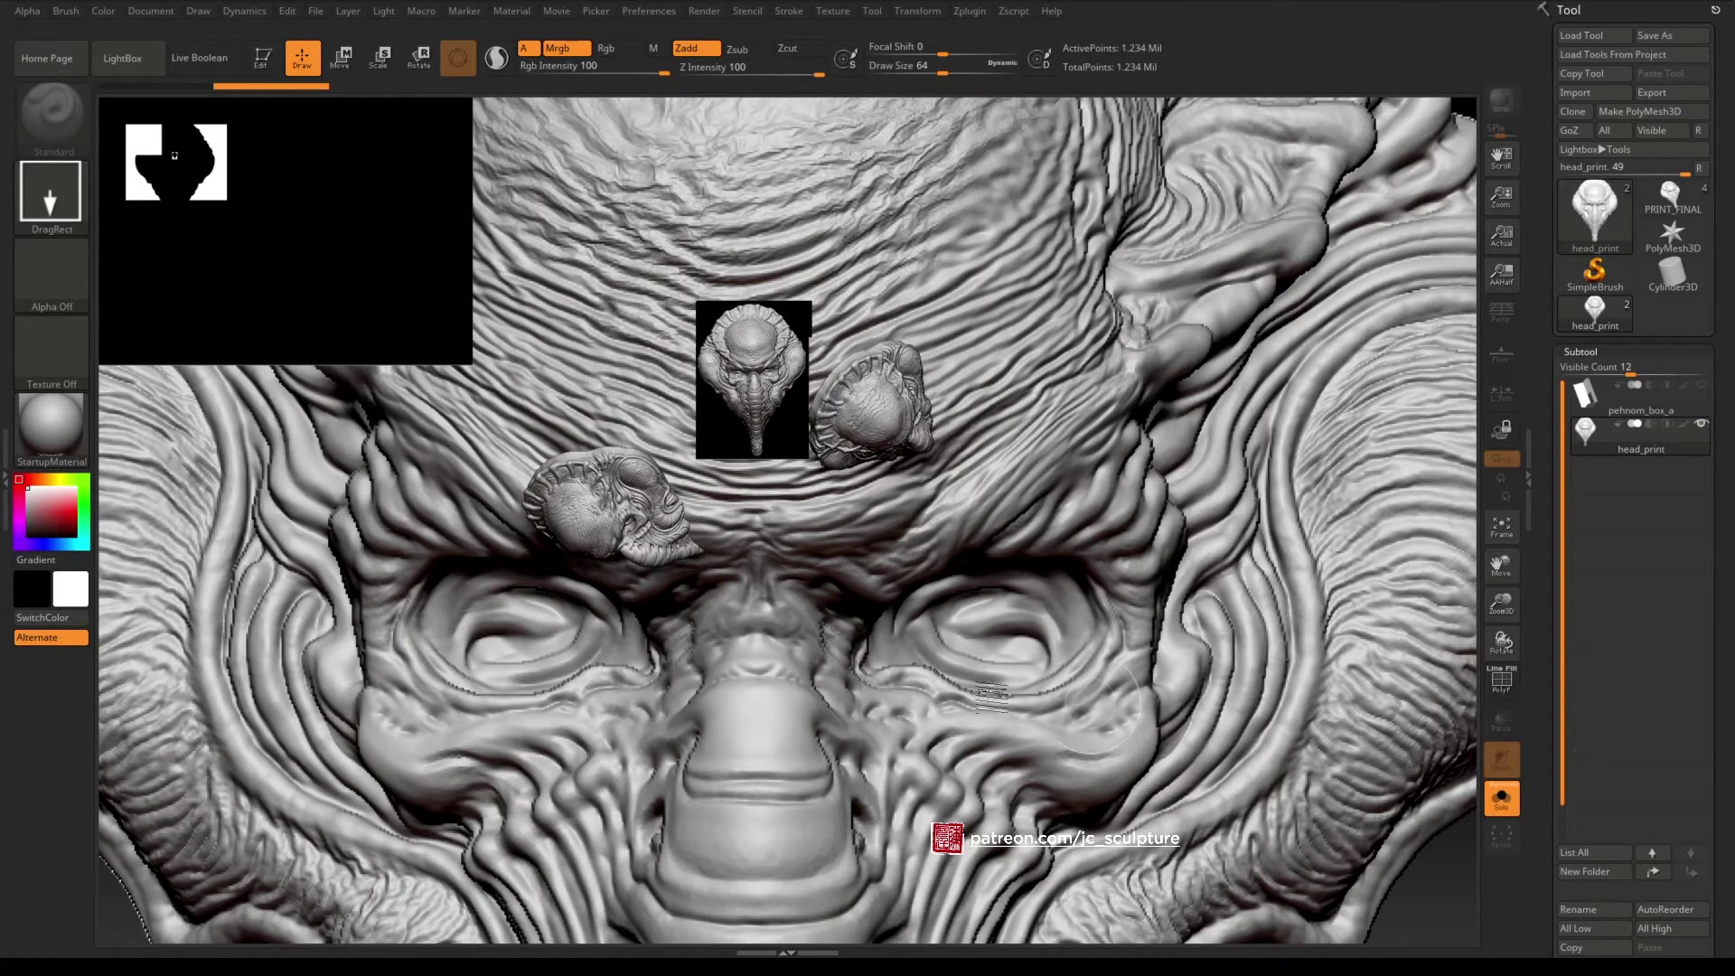
pyautogui.click(809, 759)
pyautogui.moveTo(773, 452); pyautogui.dragTo(867, 560)
pyautogui.moveTo(1048, 371); pyautogui.dragTo(1085, 271)
pyautogui.click(963, 457)
pyautogui.moveTo(963, 604); pyautogui.dragTo(985, 632)
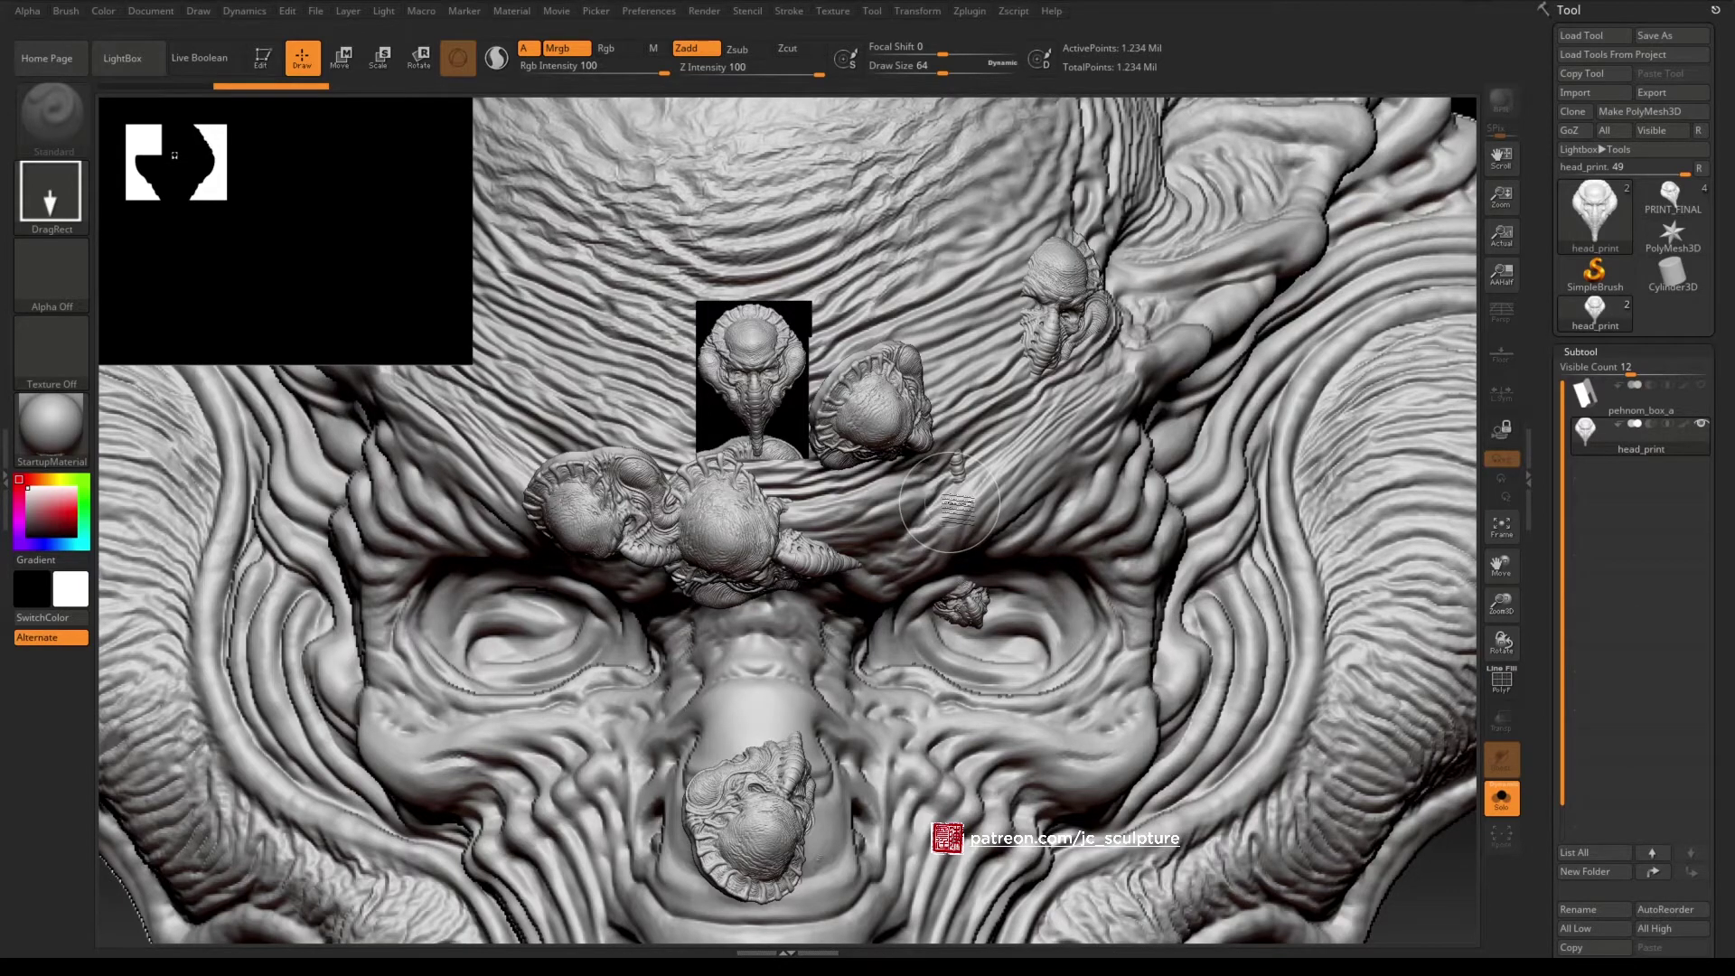
pyautogui.press('t')
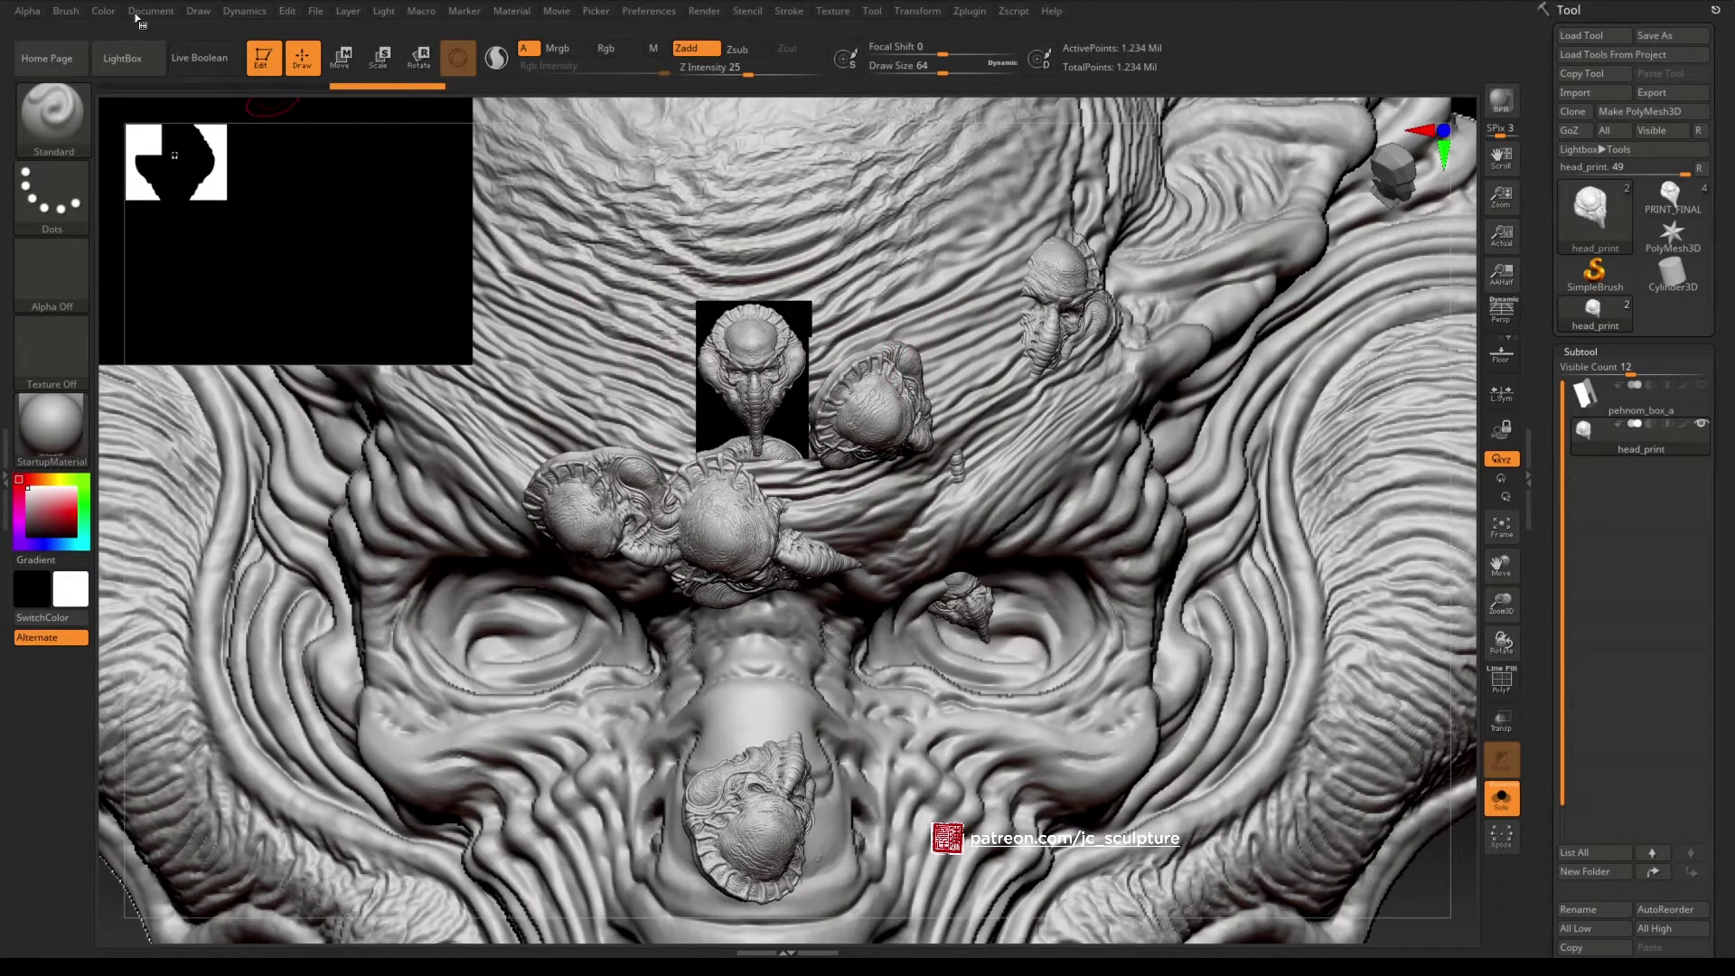
# Clear the stamped copies with Color > Clear and centre the head front-on in the canvas.
pyautogui.click(104, 12)
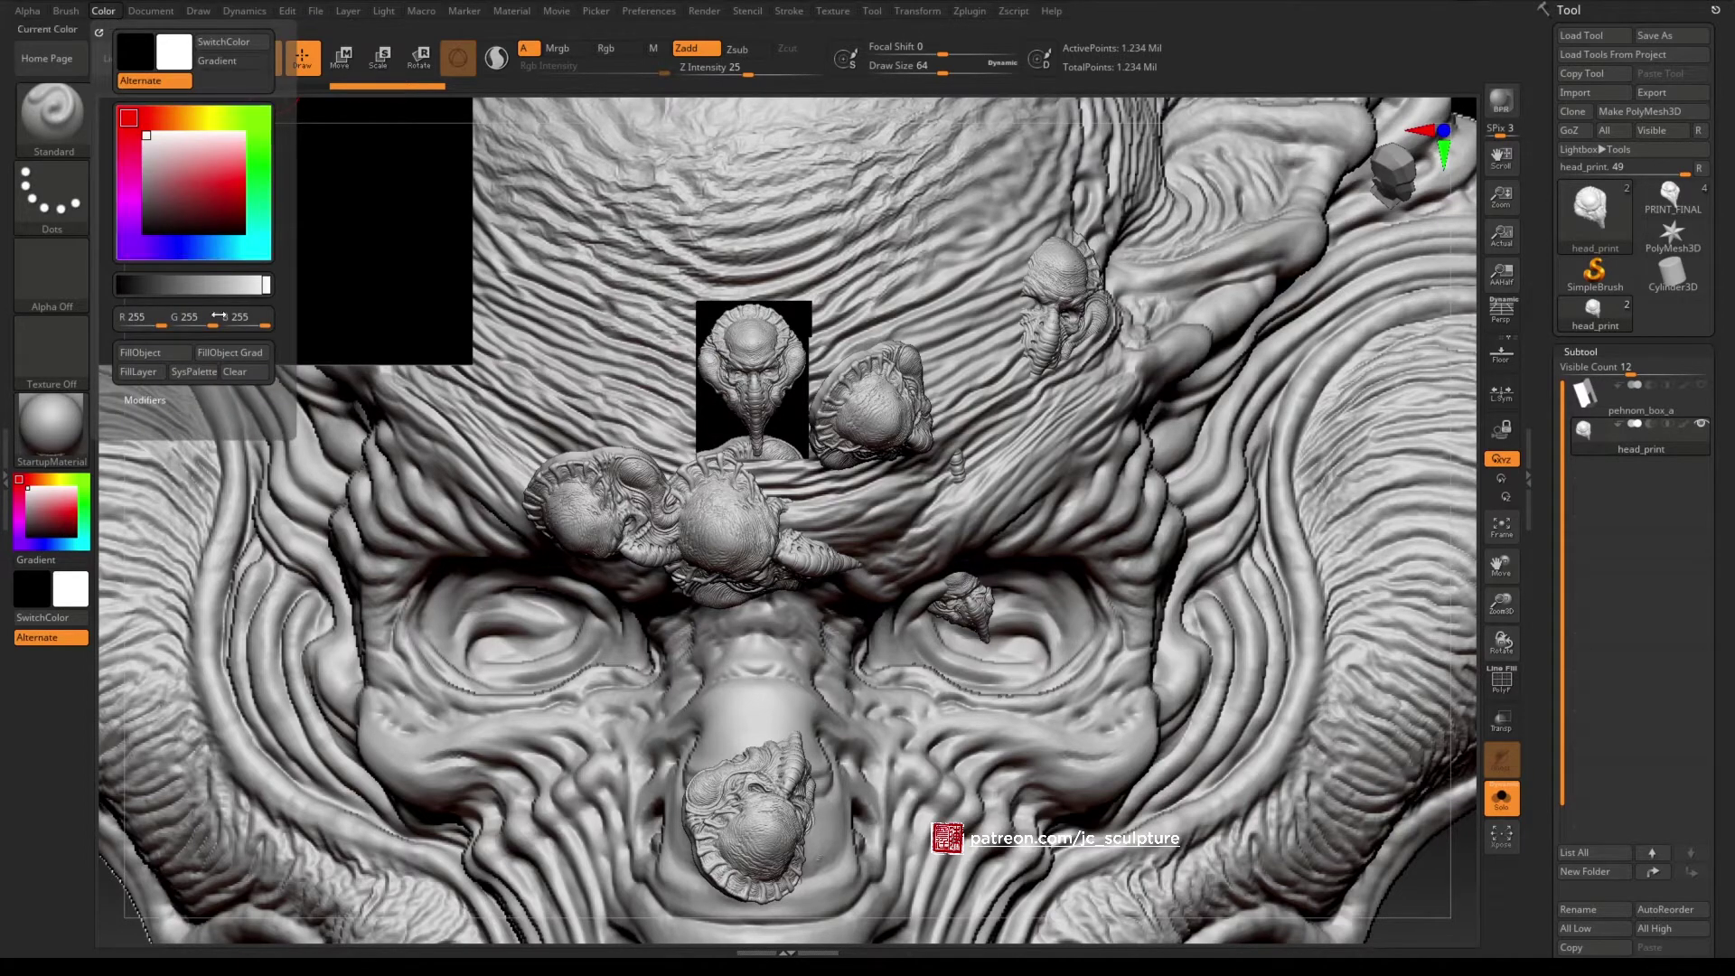
pyautogui.click(251, 376)
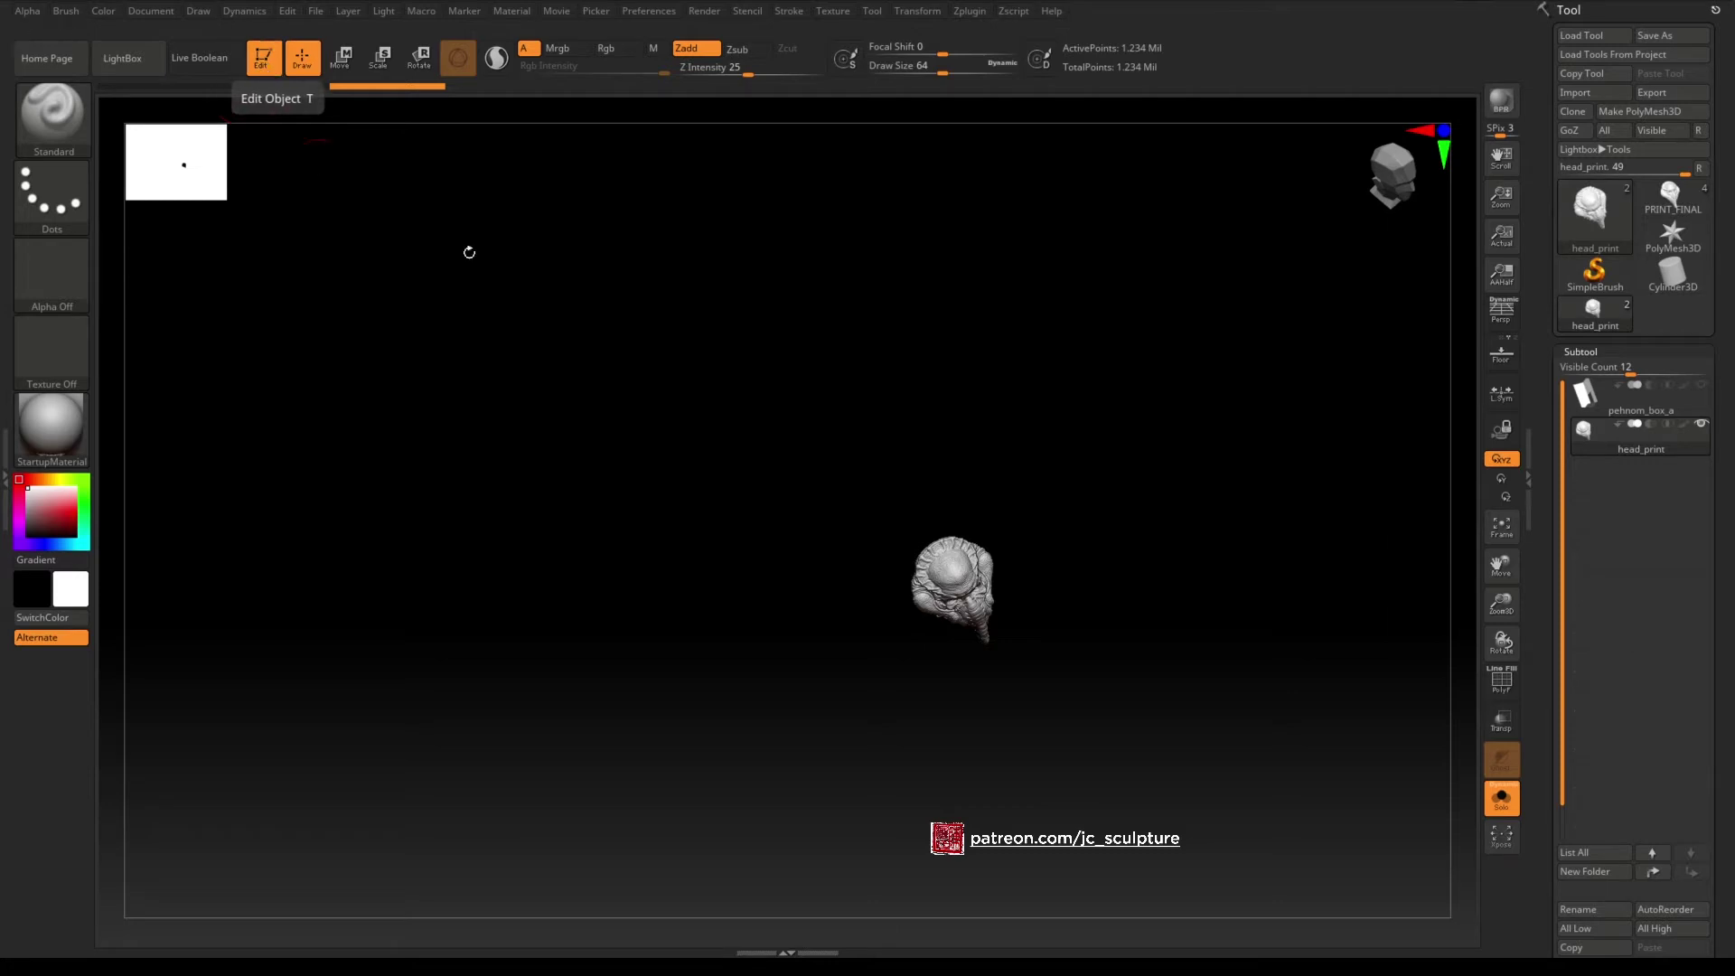
pyautogui.moveTo(803, 453); pyautogui.dragTo(794, 368)
pyautogui.press('f')
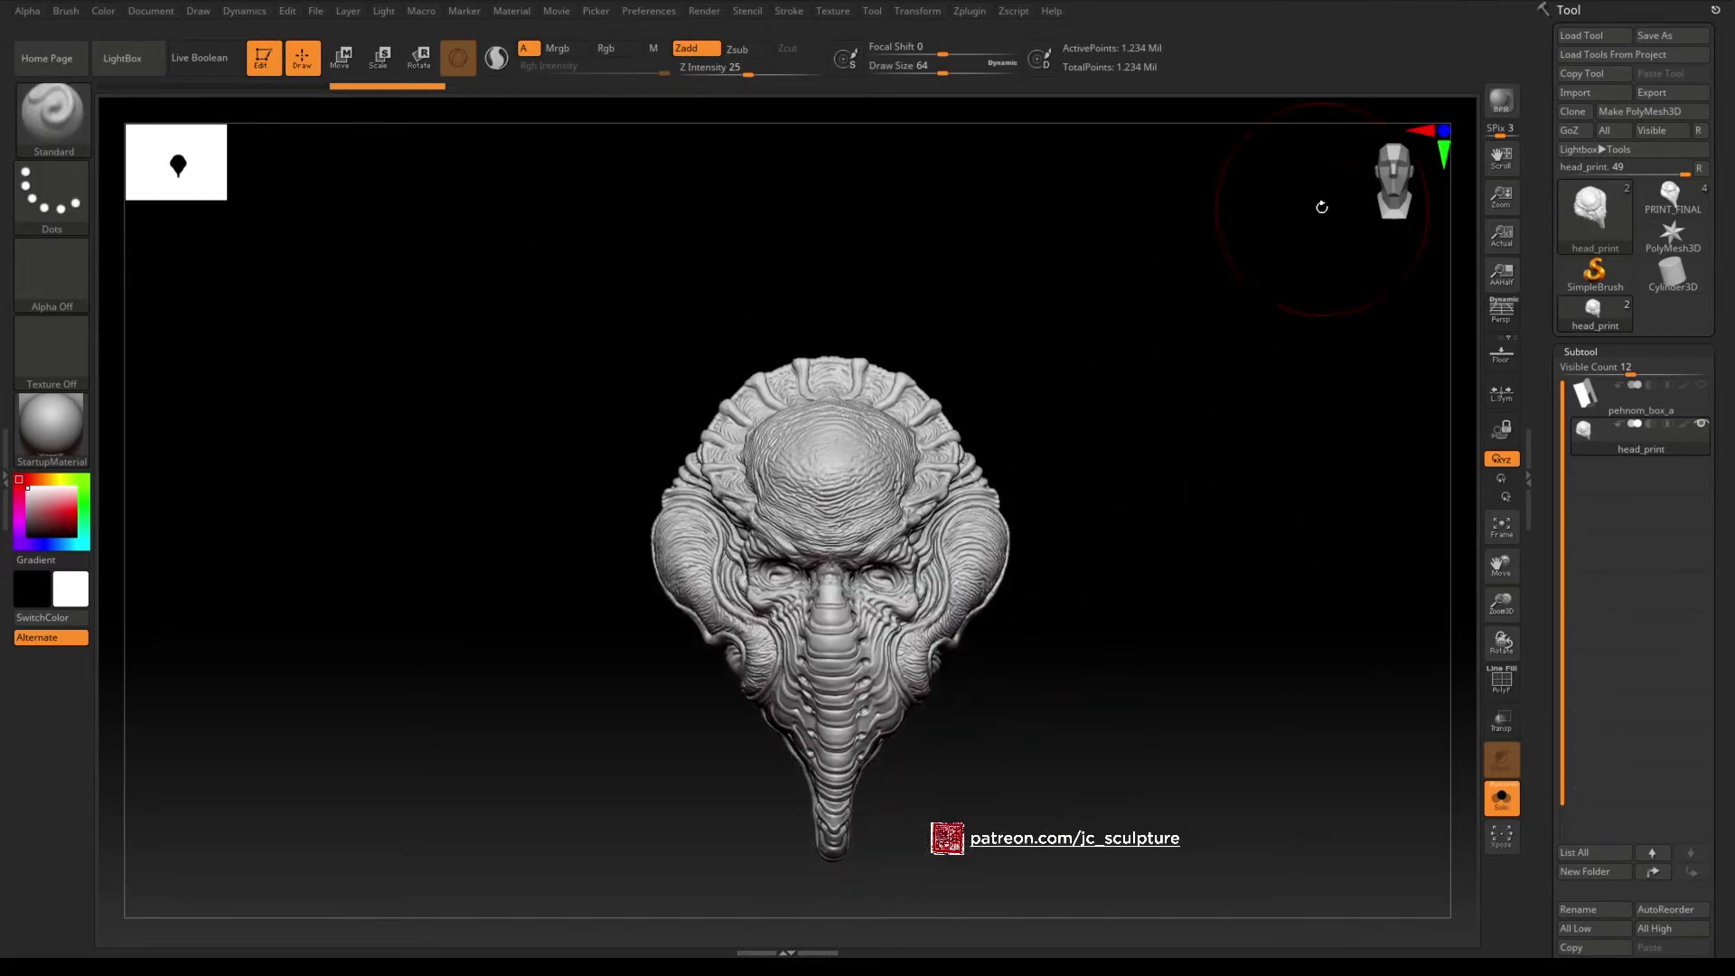
pyautogui.keyDown('alt'); pyautogui.moveTo(1120, 438); pyautogui.dragTo(1085, 399); pyautogui.keyUp('alt')
pyautogui.moveTo(1084, 399)
pyautogui.keyDown('ctrl'); pyautogui.mouseDown(button='right')
pyautogui.moveTo(1076, 461)
pyautogui.moveTo(1096, 356)
pyautogui.moveTo(1169, 361)
pyautogui.mouseUp(button='right'); pyautogui.keyUp('ctrl')
pyautogui.press('s')
pyautogui.moveTo(1175, 362); pyautogui.dragTo(1170, 388)
pyautogui.moveTo(1170, 389)
pyautogui.keyDown('ctrl'); pyautogui.mouseDown(button='right')
pyautogui.moveTo(1162, 359)
pyautogui.moveTo(1151, 399)
pyautogui.mouseUp(button='right'); pyautogui.keyUp('ctrl')
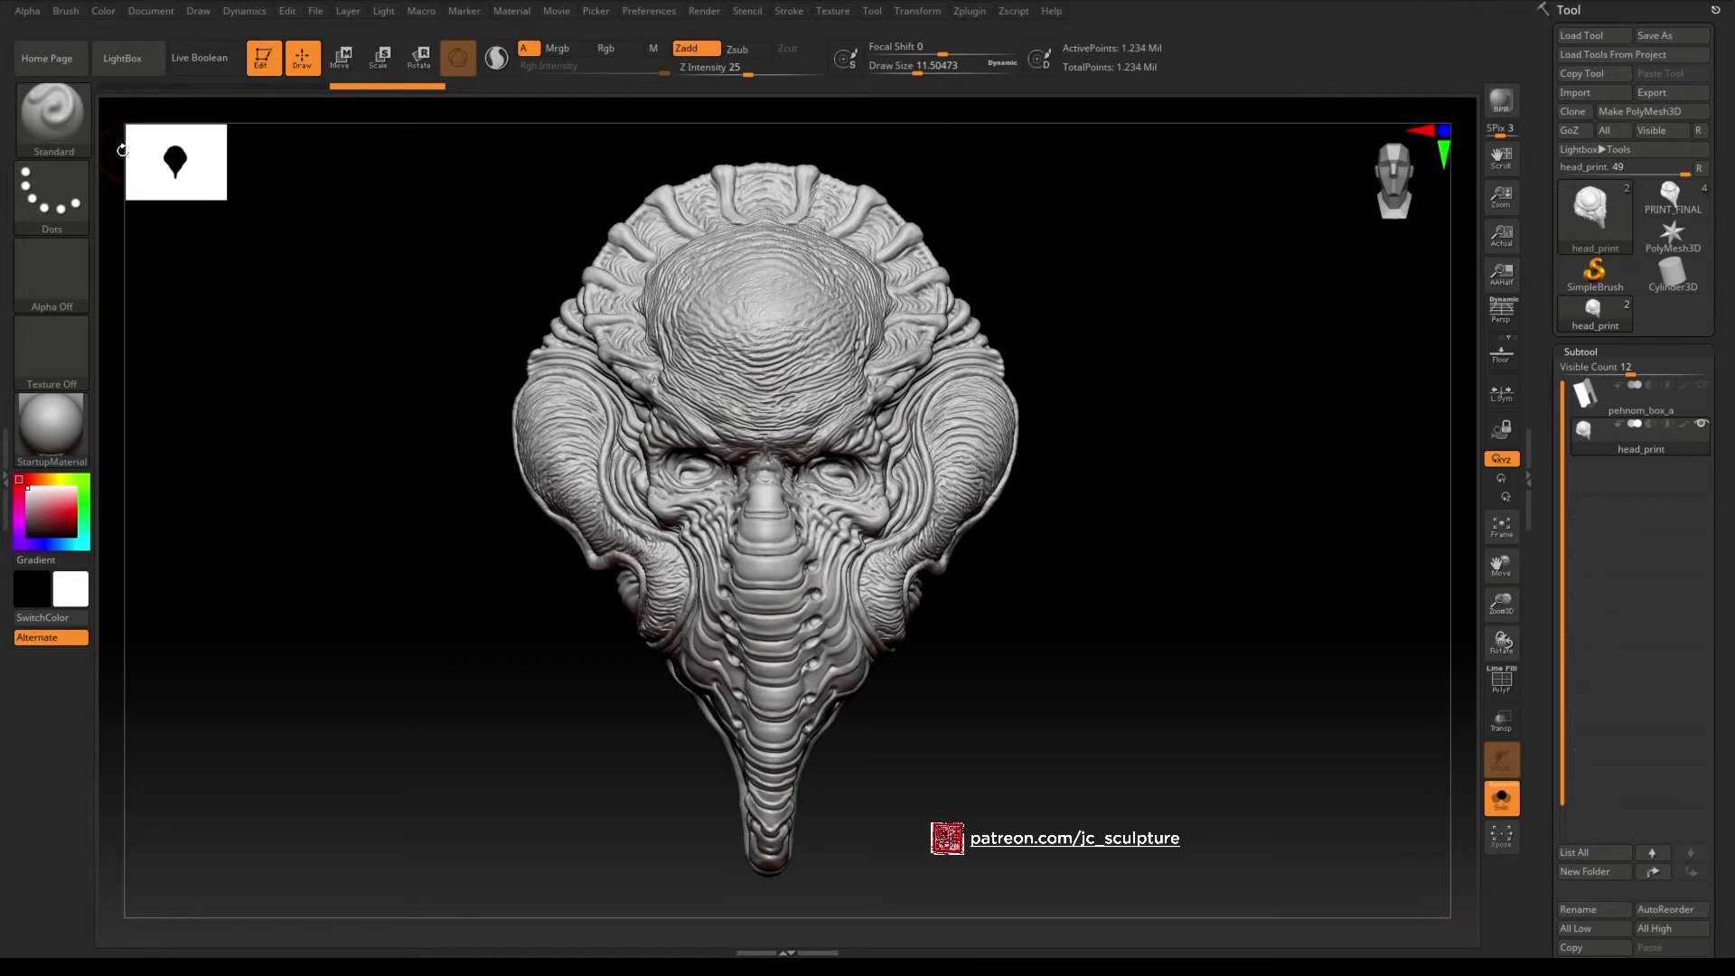
# Zoom the head in to fill the canvas and run a Best Preview Render.
pyautogui.click(1329, 189)
pyautogui.keyDown('ctrl'); pyautogui.moveTo(1185, 290); pyautogui.dragTo(1187, 331, button='right'); pyautogui.keyUp('ctrl')
pyautogui.click(1507, 105)
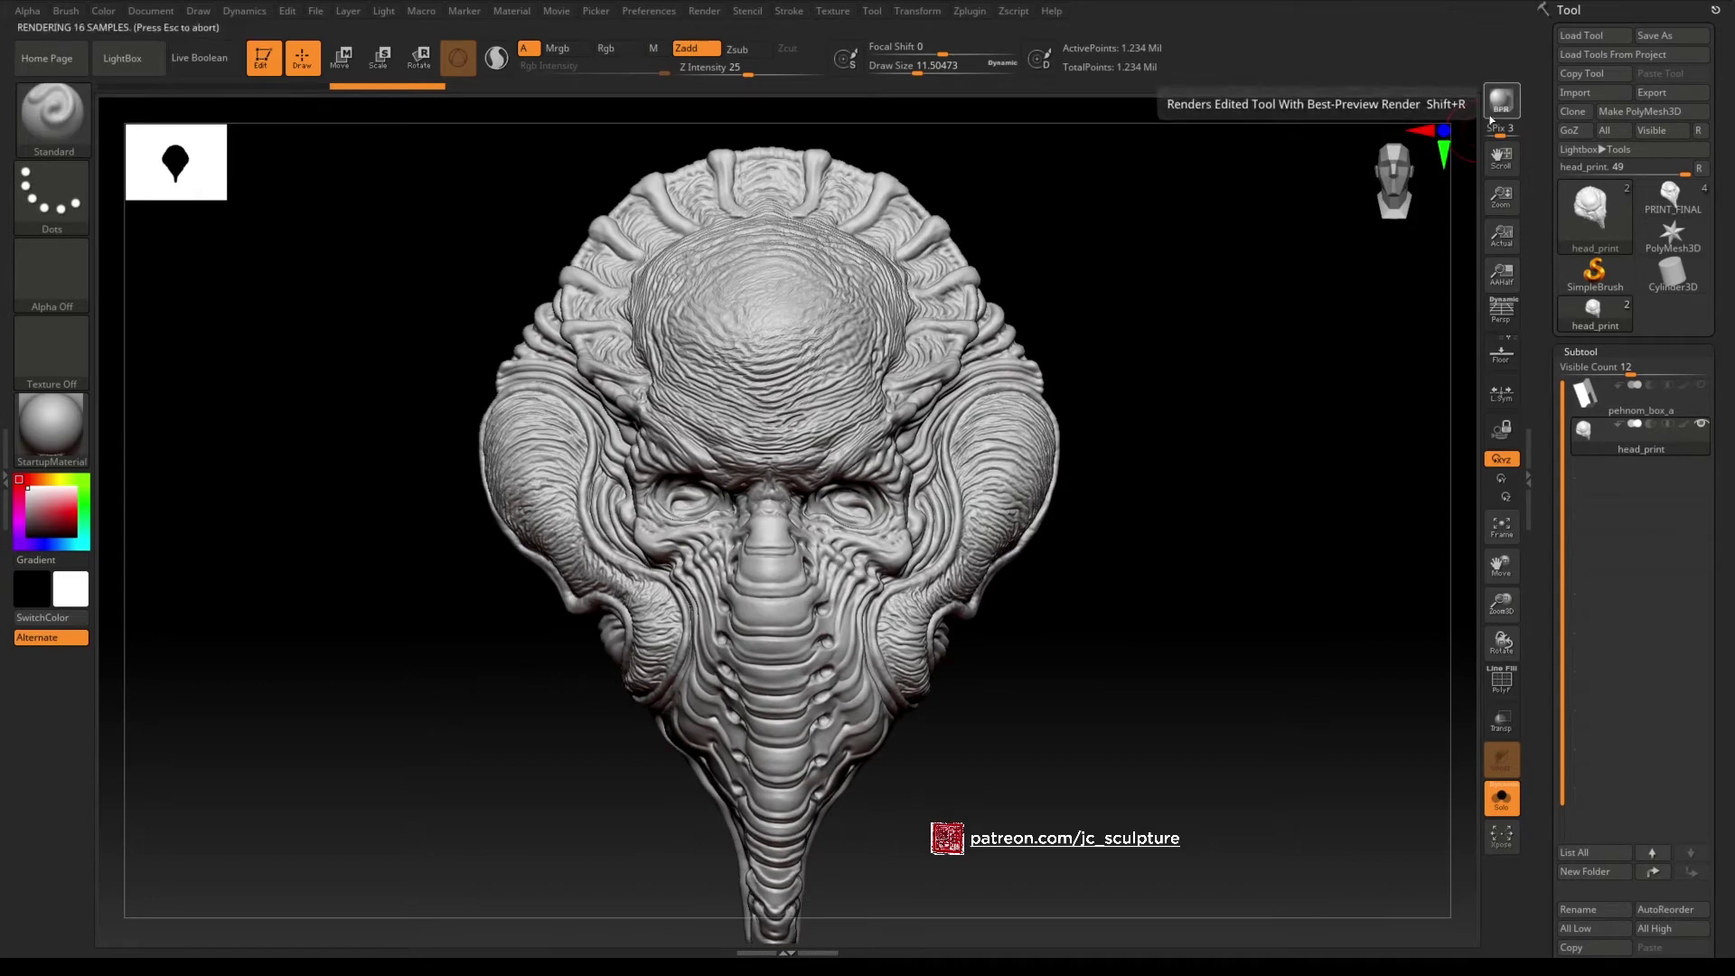
pyautogui.click(1336, 256)
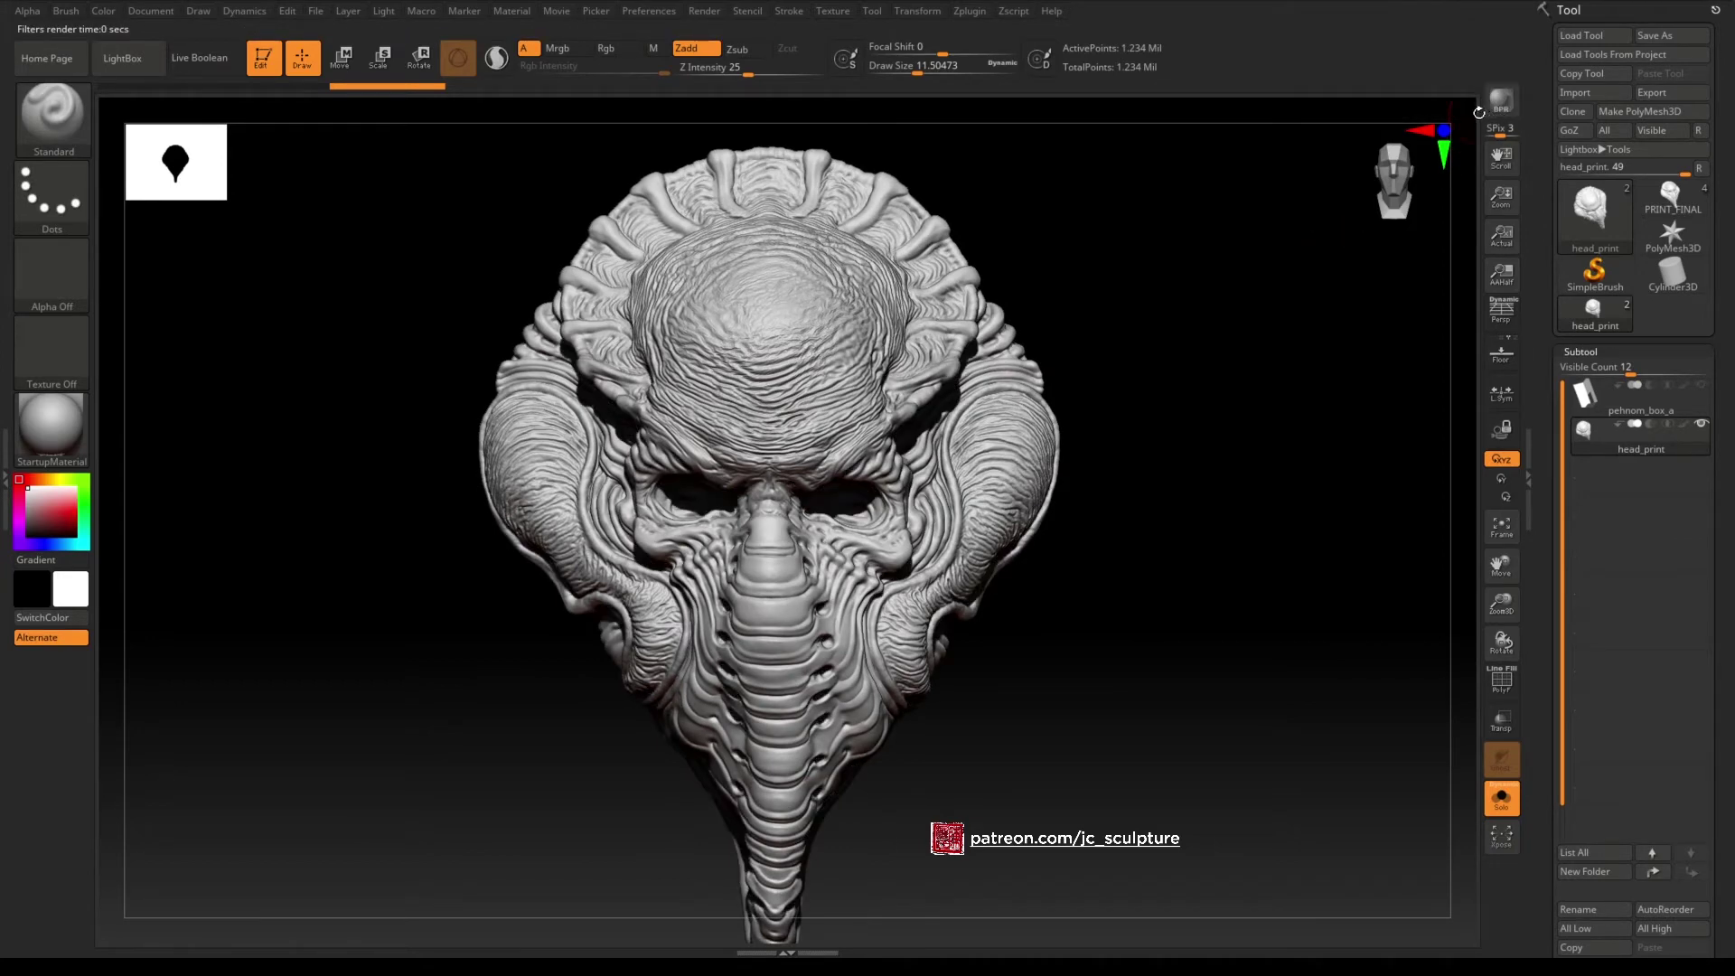
# Dismiss the render and resize the document to 3990 by 2993, confirming the prompt.
pyautogui.click(156, 12)
pyautogui.click(1329, 355)
pyautogui.click(635, 117)
pyautogui.click(565, 103)
pyautogui.click(159, 13)
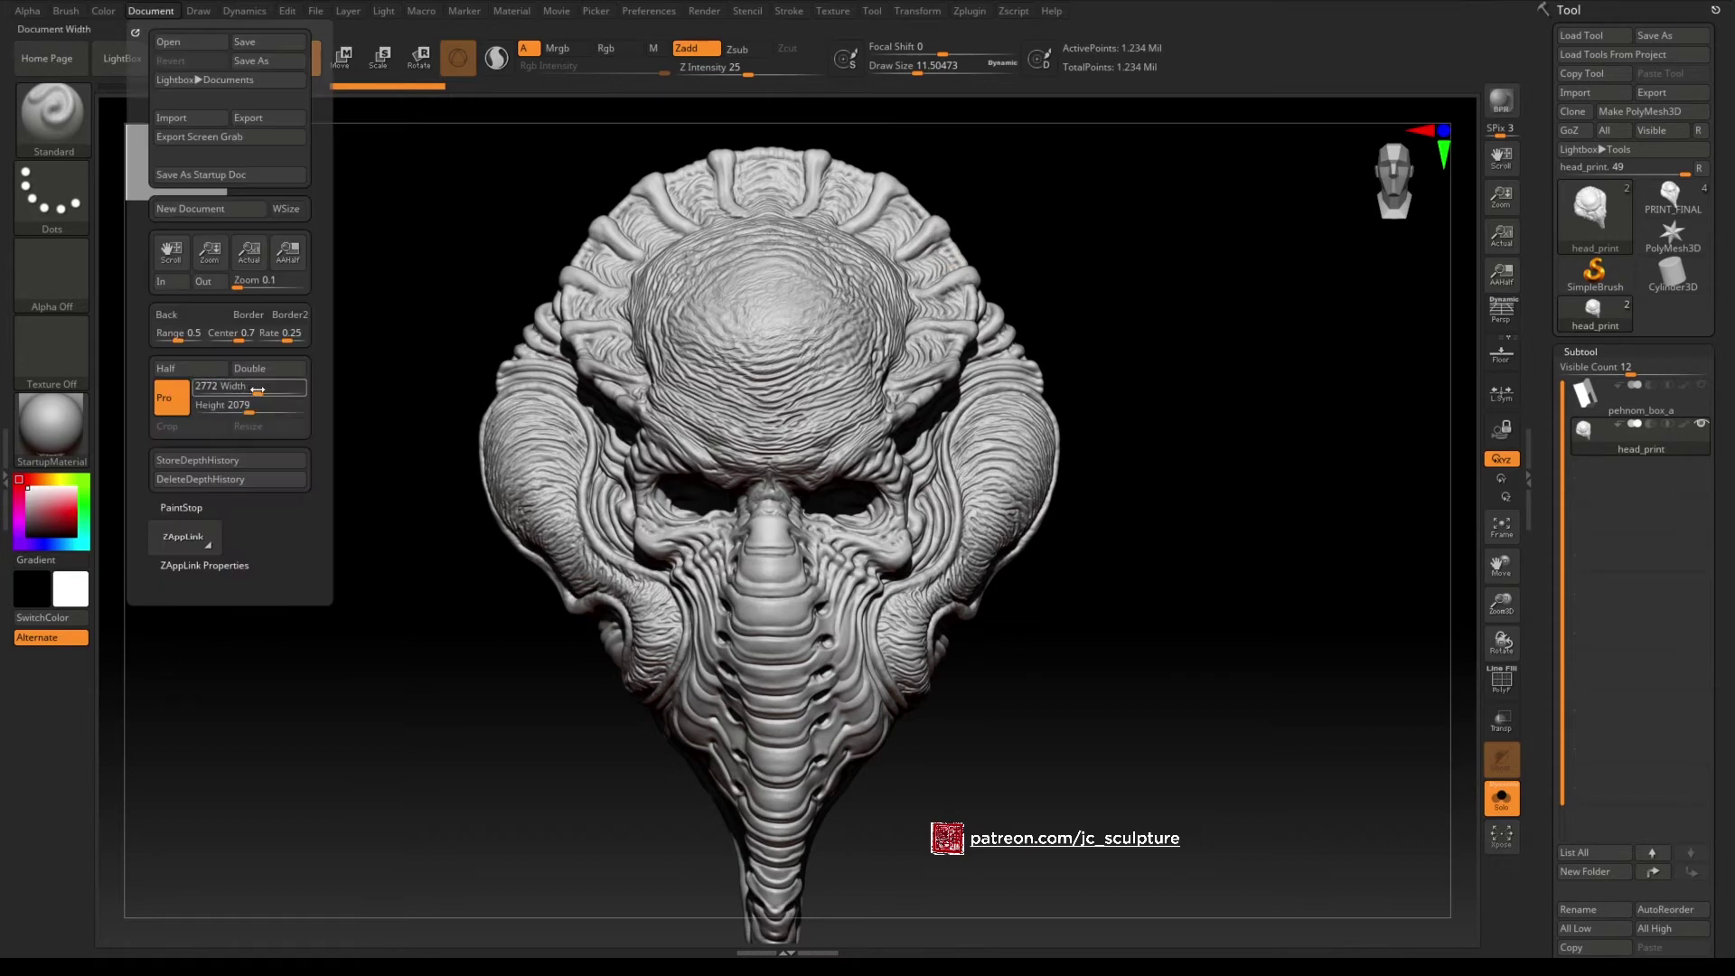
pyautogui.moveTo(261, 394); pyautogui.dragTo(268, 390)
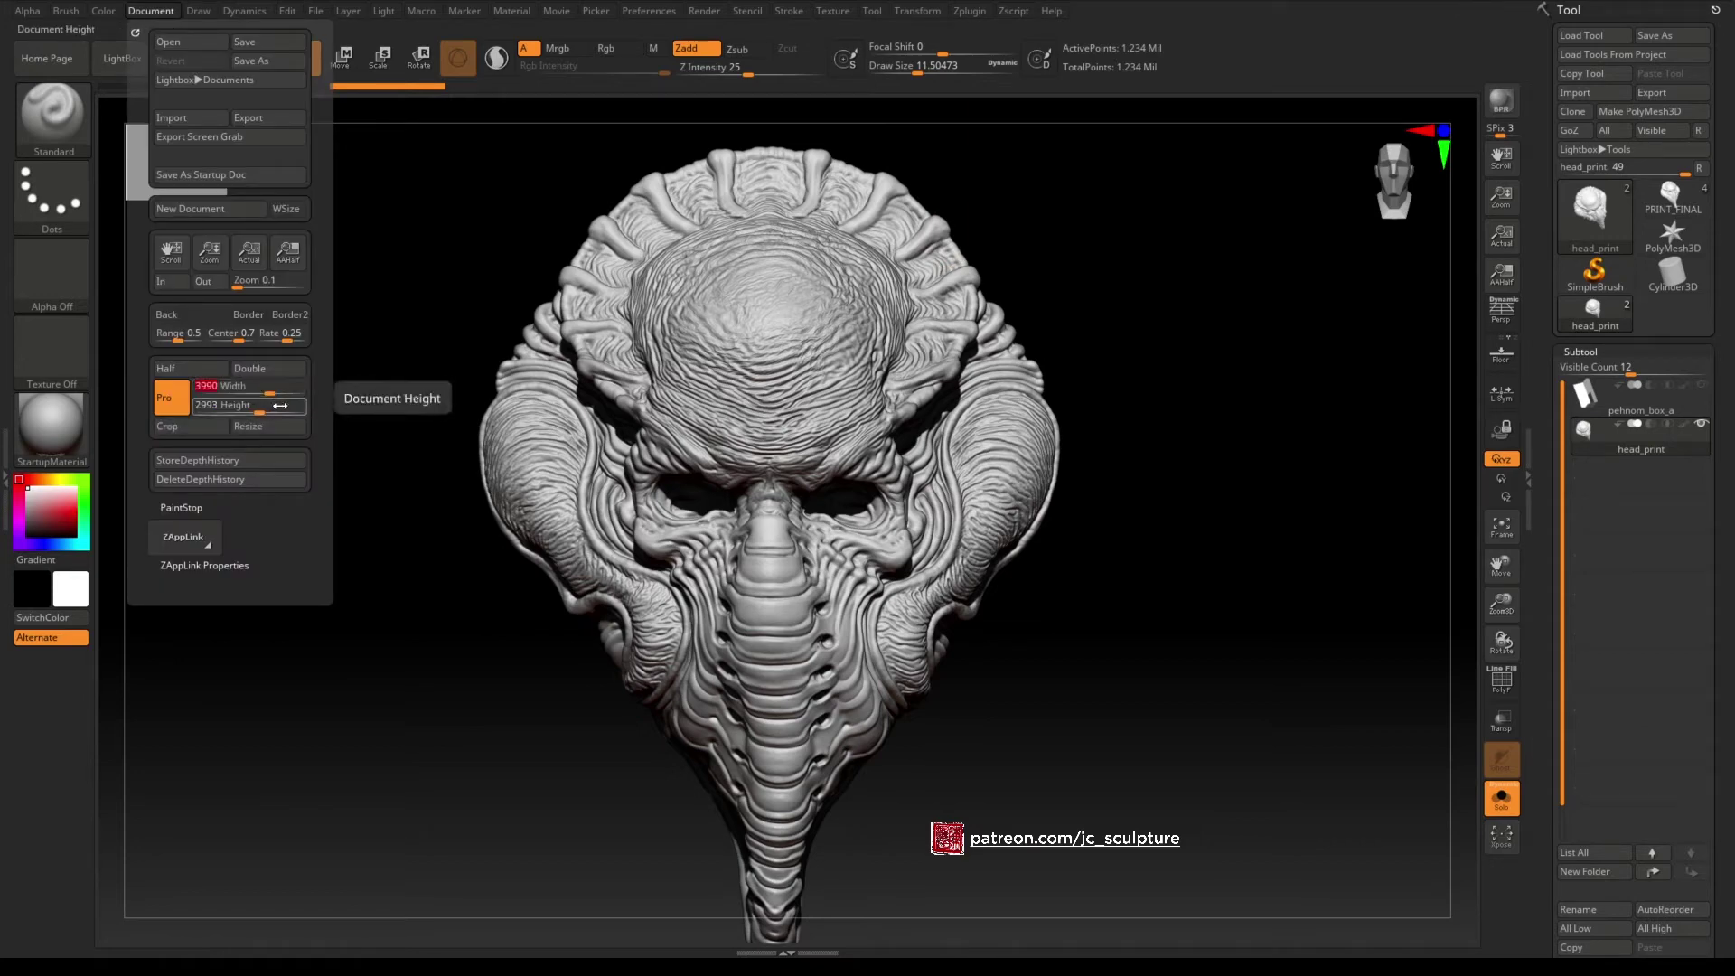
pyautogui.click(280, 427)
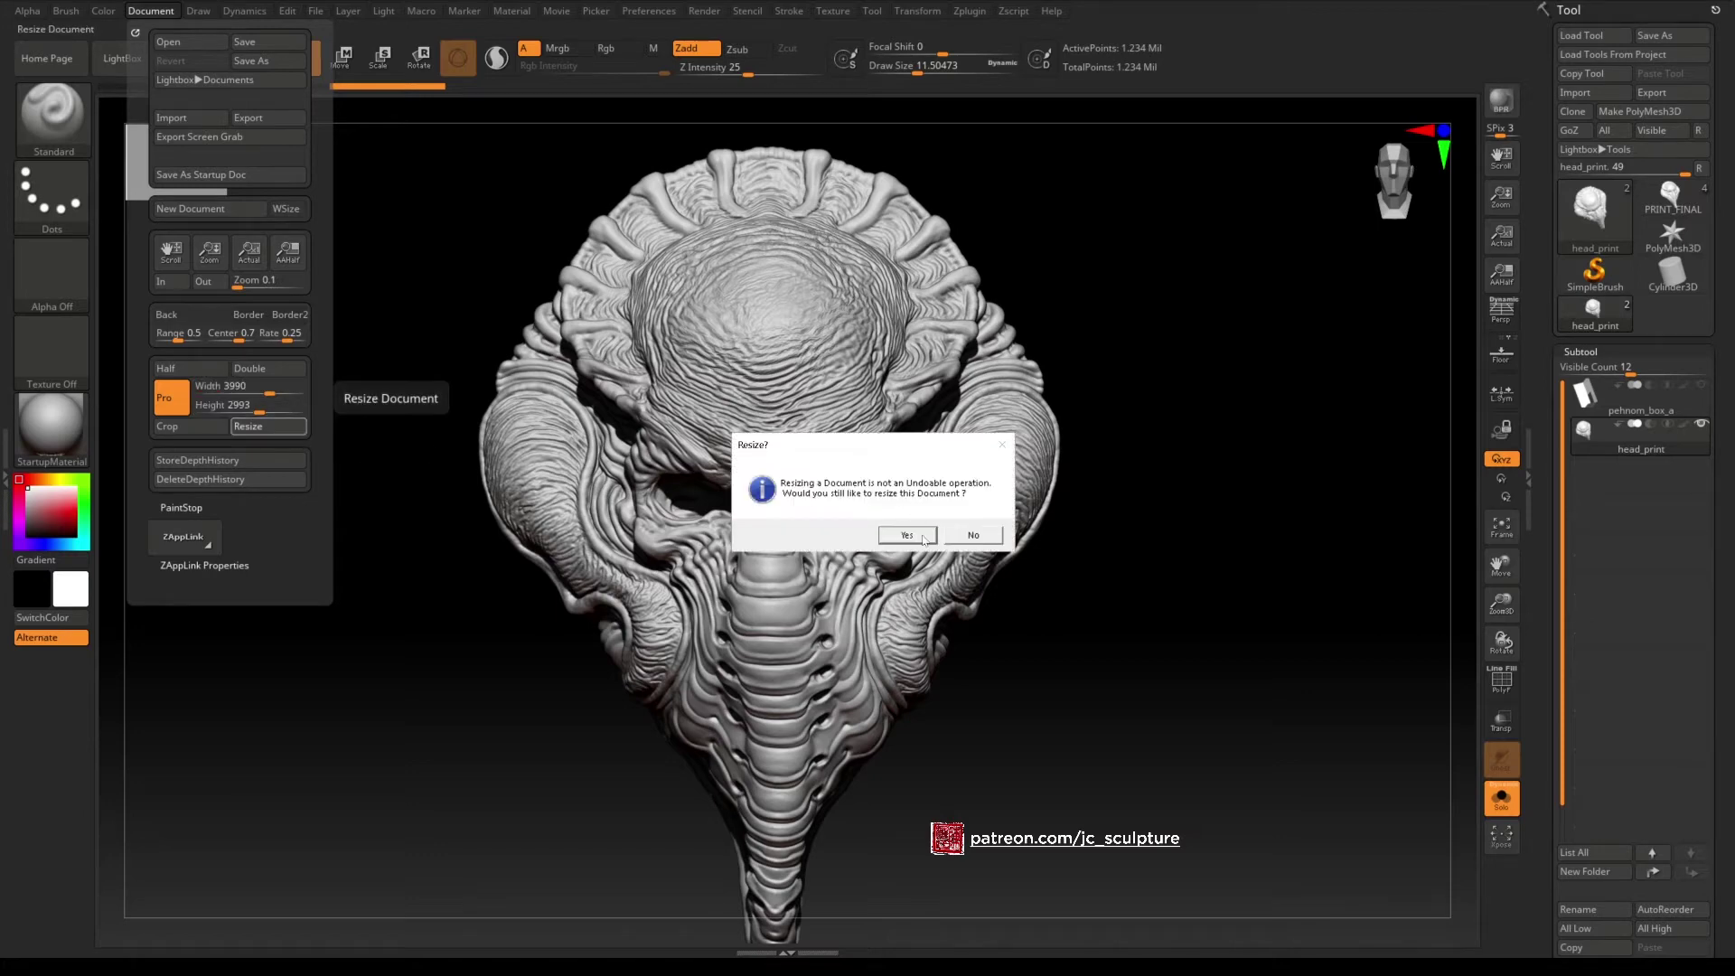
pyautogui.click(908, 536)
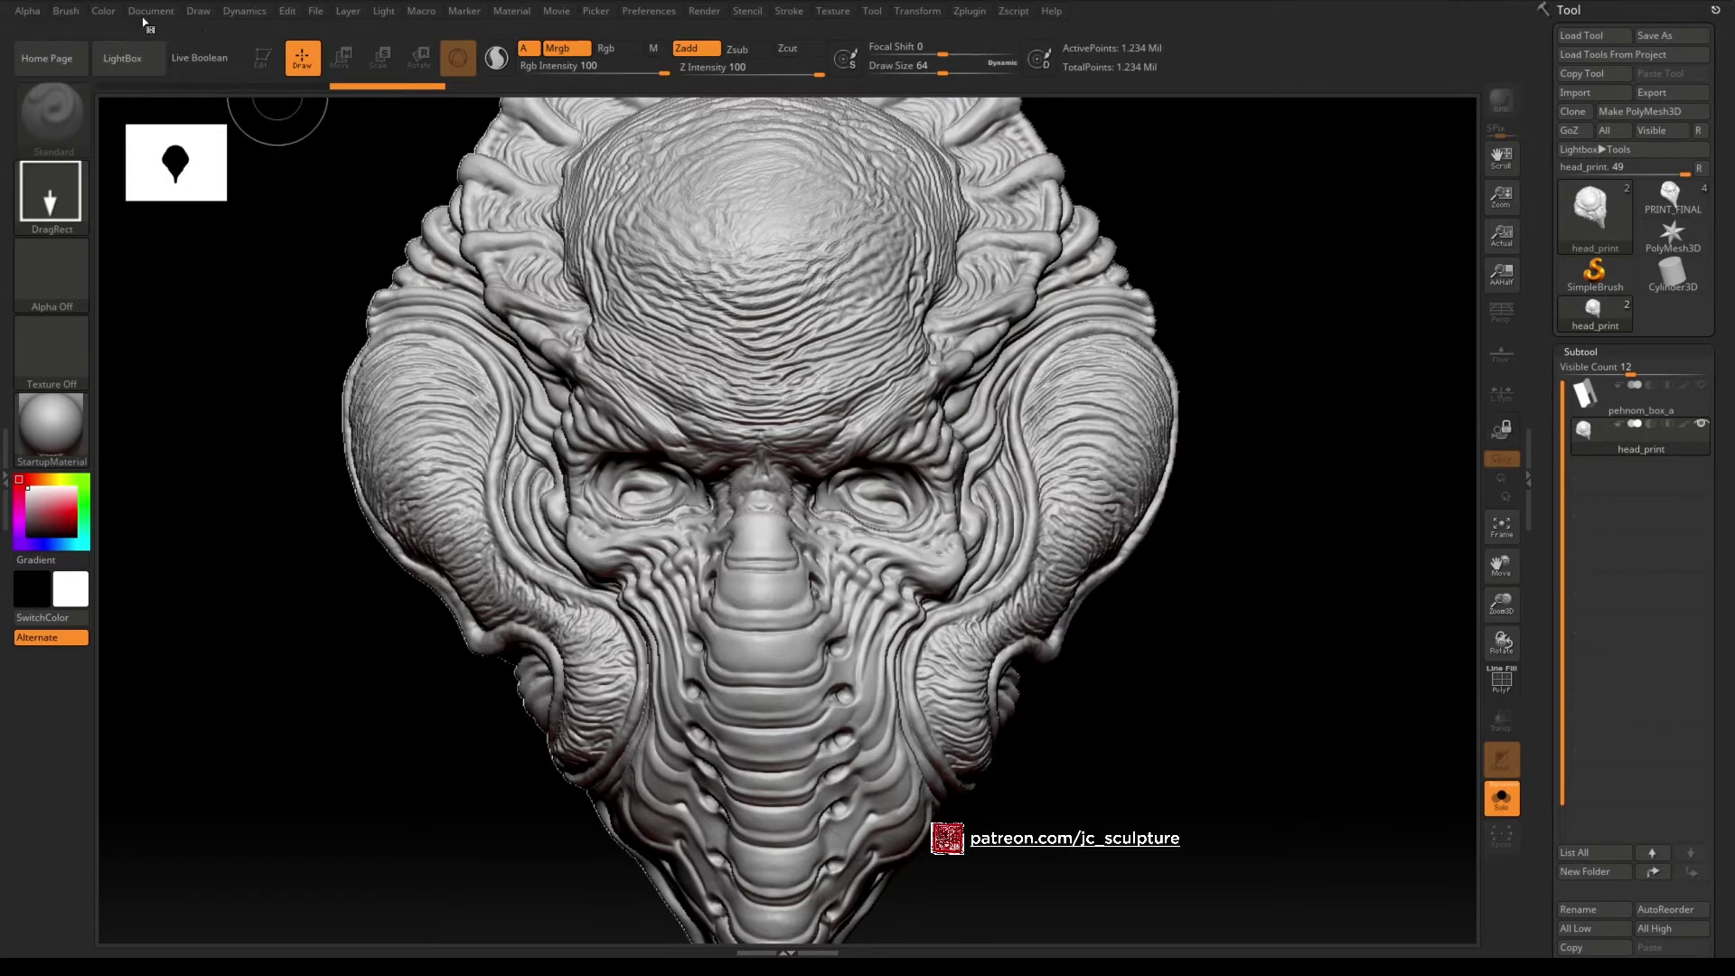
# Clear the canvas, redraw the head, enter Edit mode with T and zoom it to fill the frame.
pyautogui.click(106, 19)
pyautogui.click(245, 374)
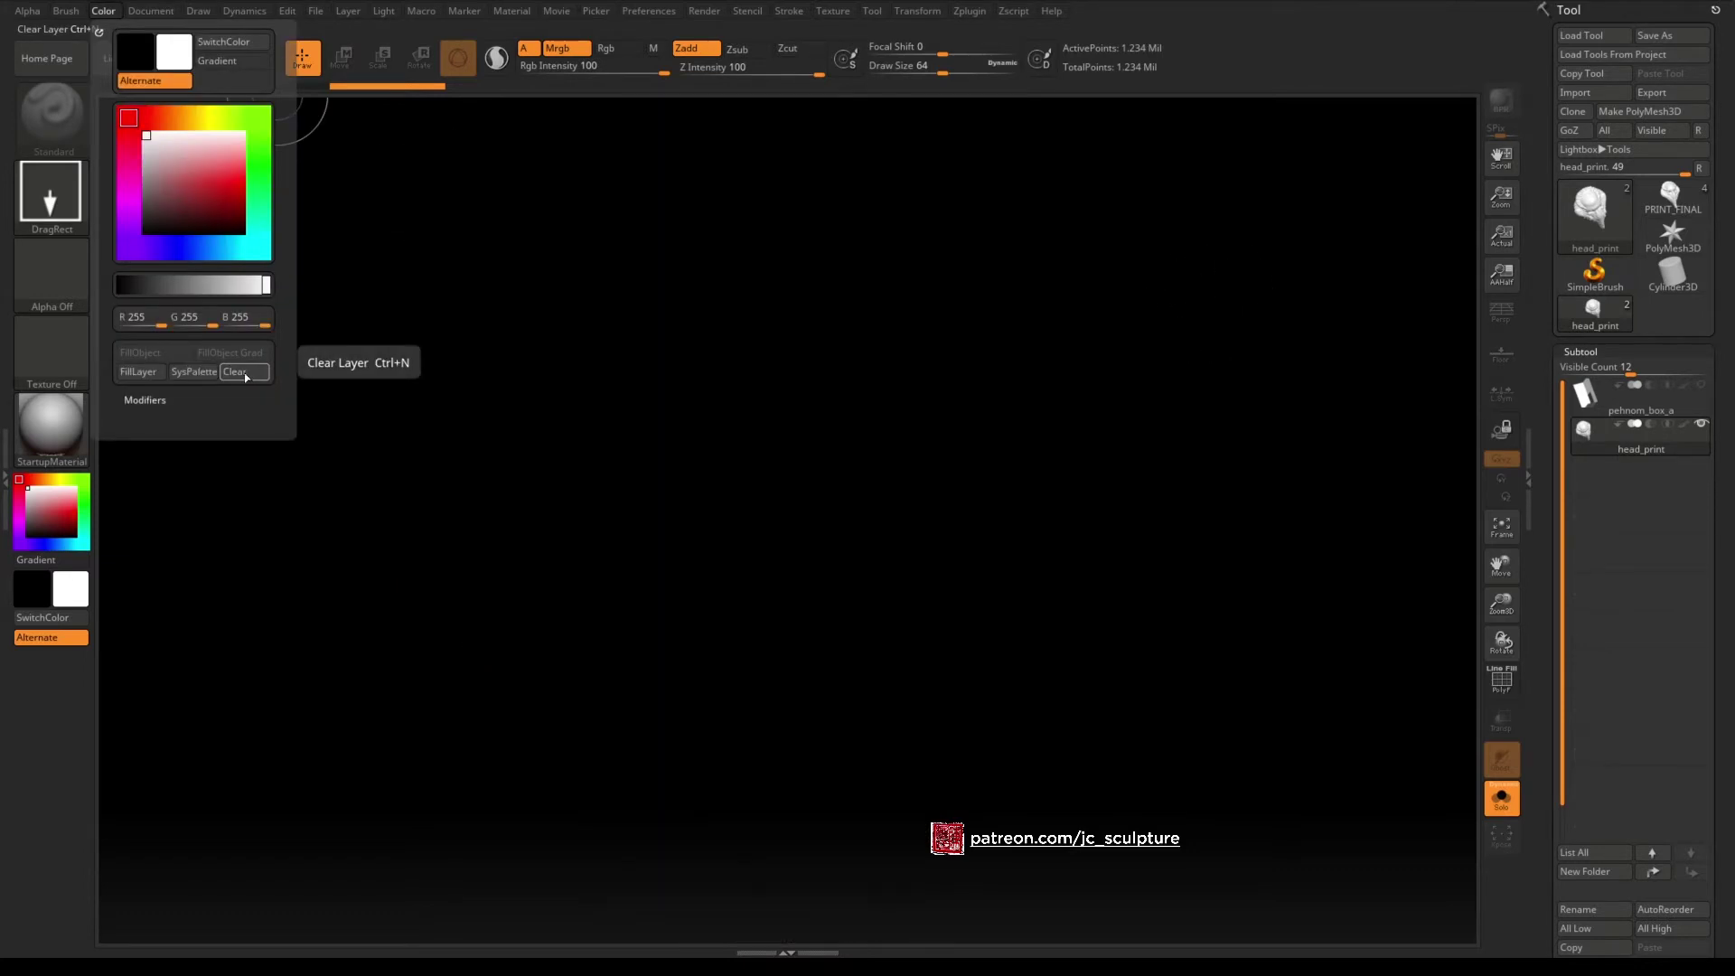
pyautogui.moveTo(809, 418); pyautogui.dragTo(817, 709)
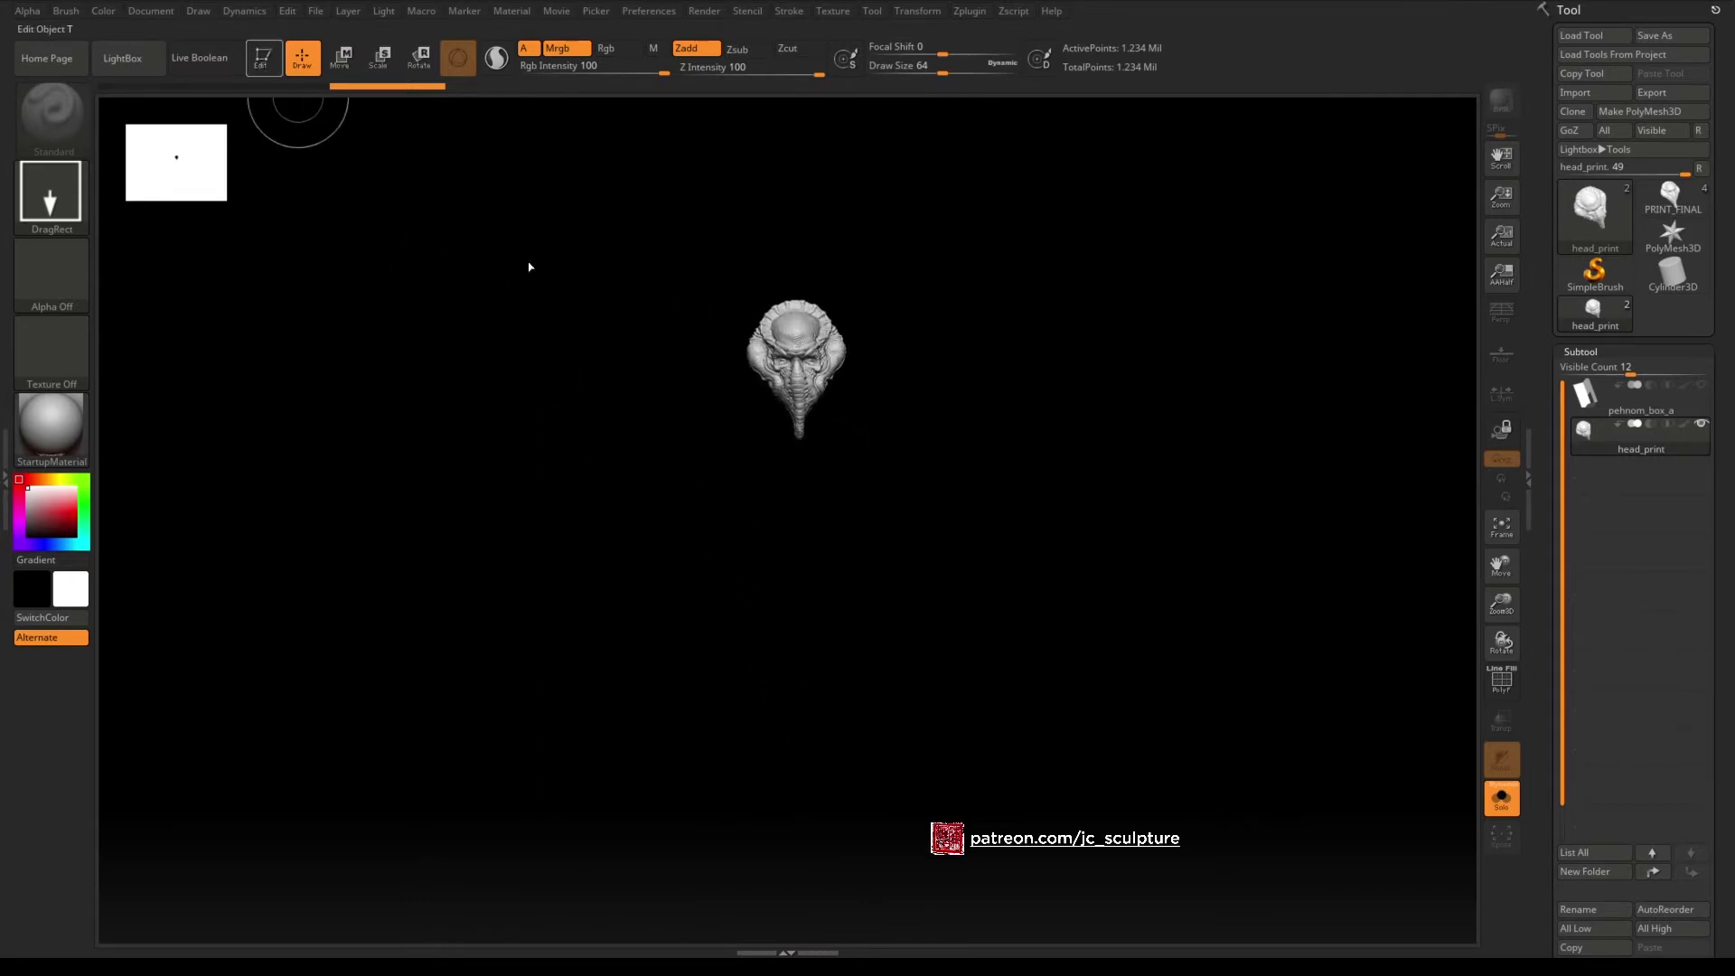
pyautogui.press('t')
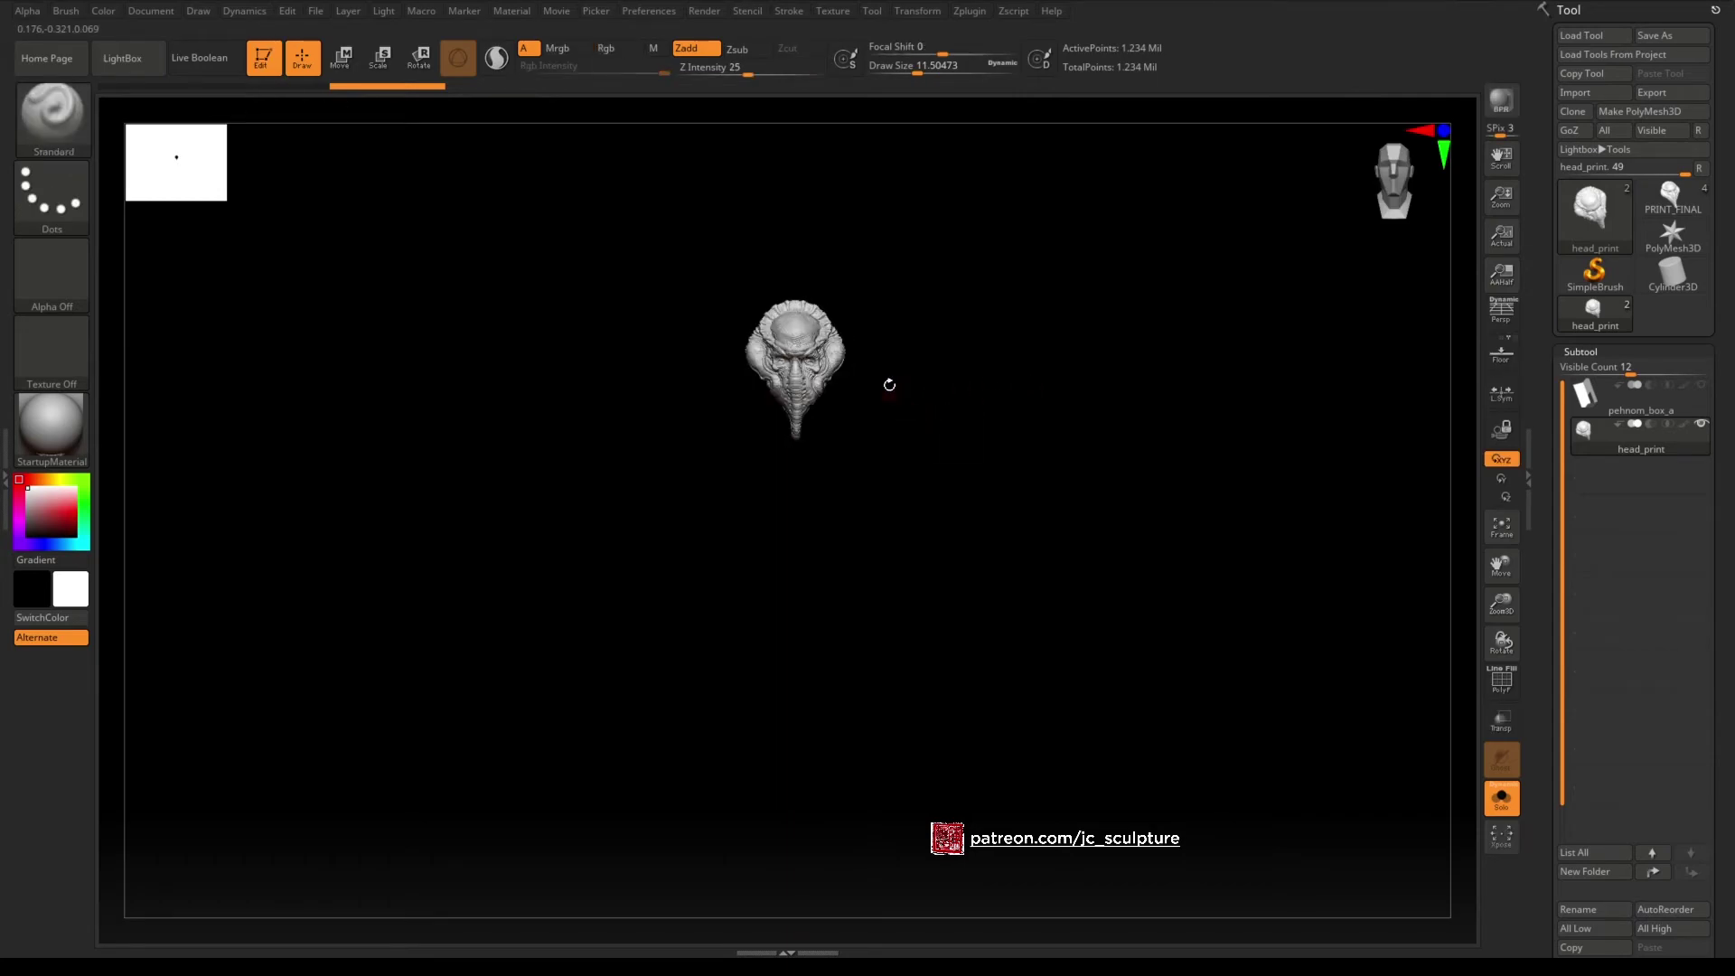
pyautogui.moveTo(896, 387)
pyautogui.keyDown('ctrl'); pyautogui.mouseDown(button='right')
pyautogui.moveTo(941, 675)
pyautogui.moveTo(1025, 546)
pyautogui.moveTo(1225, 578)
pyautogui.moveTo(1189, 515)
pyautogui.mouseUp(button='right'); pyautogui.keyUp('ctrl')
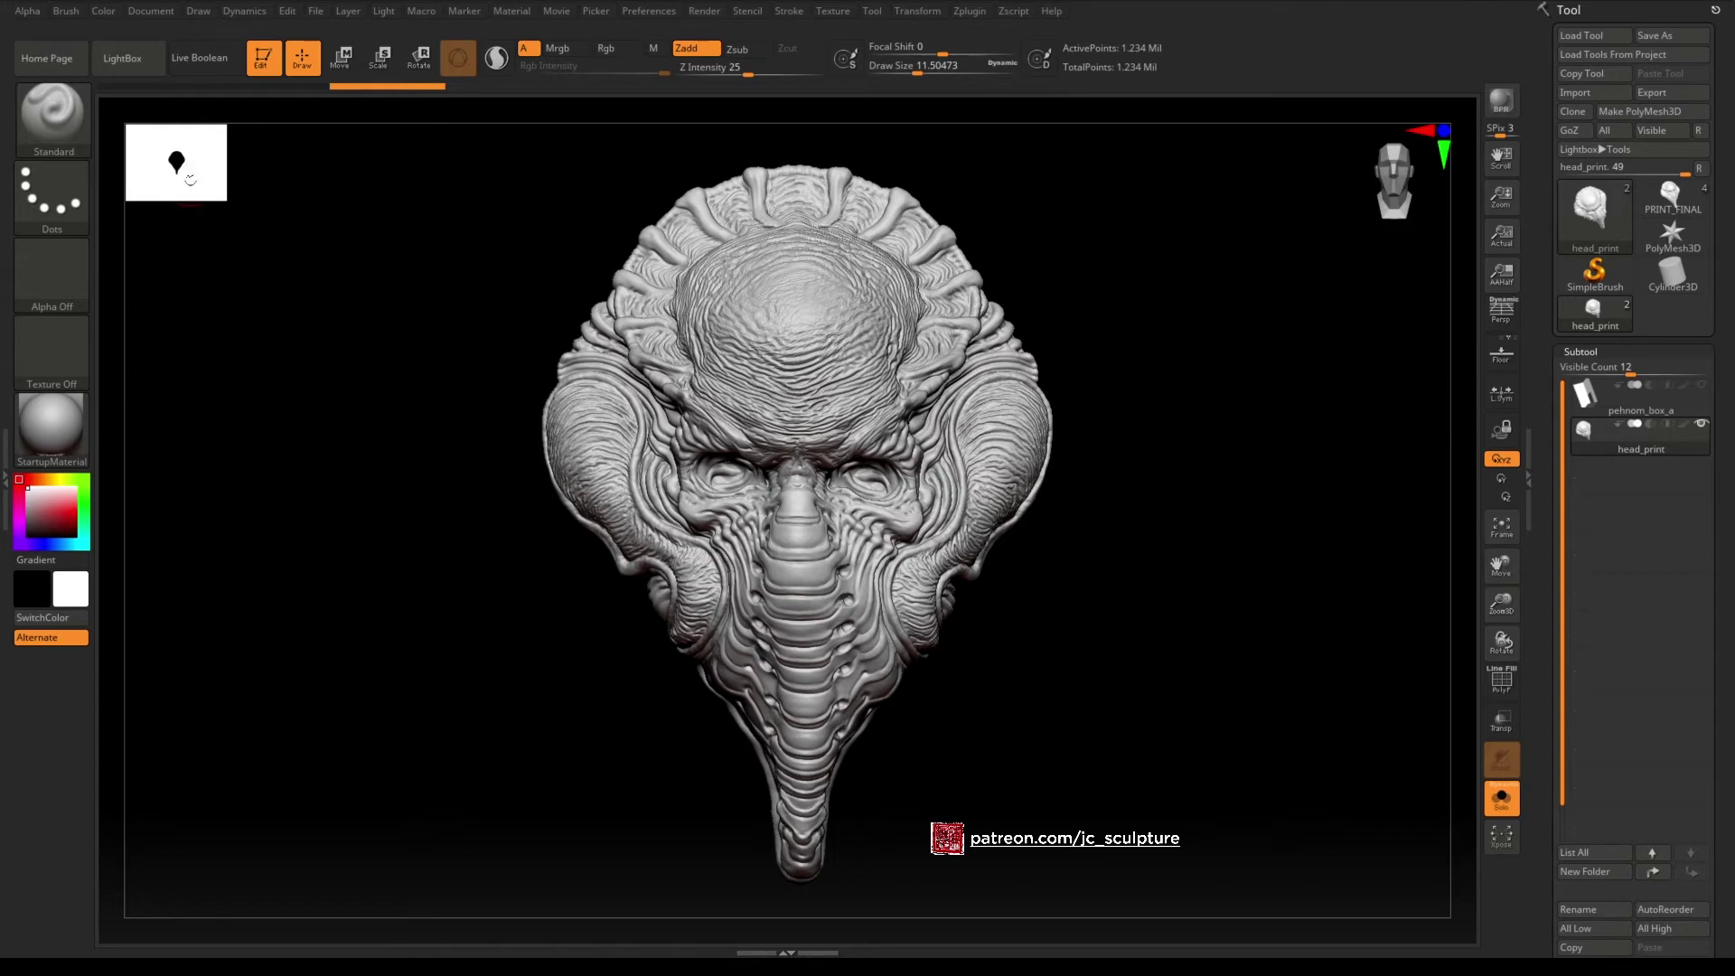
# Zoom the document out to show the whole portrait canvas, then enlarge the head within it.
pyautogui.click(157, 15)
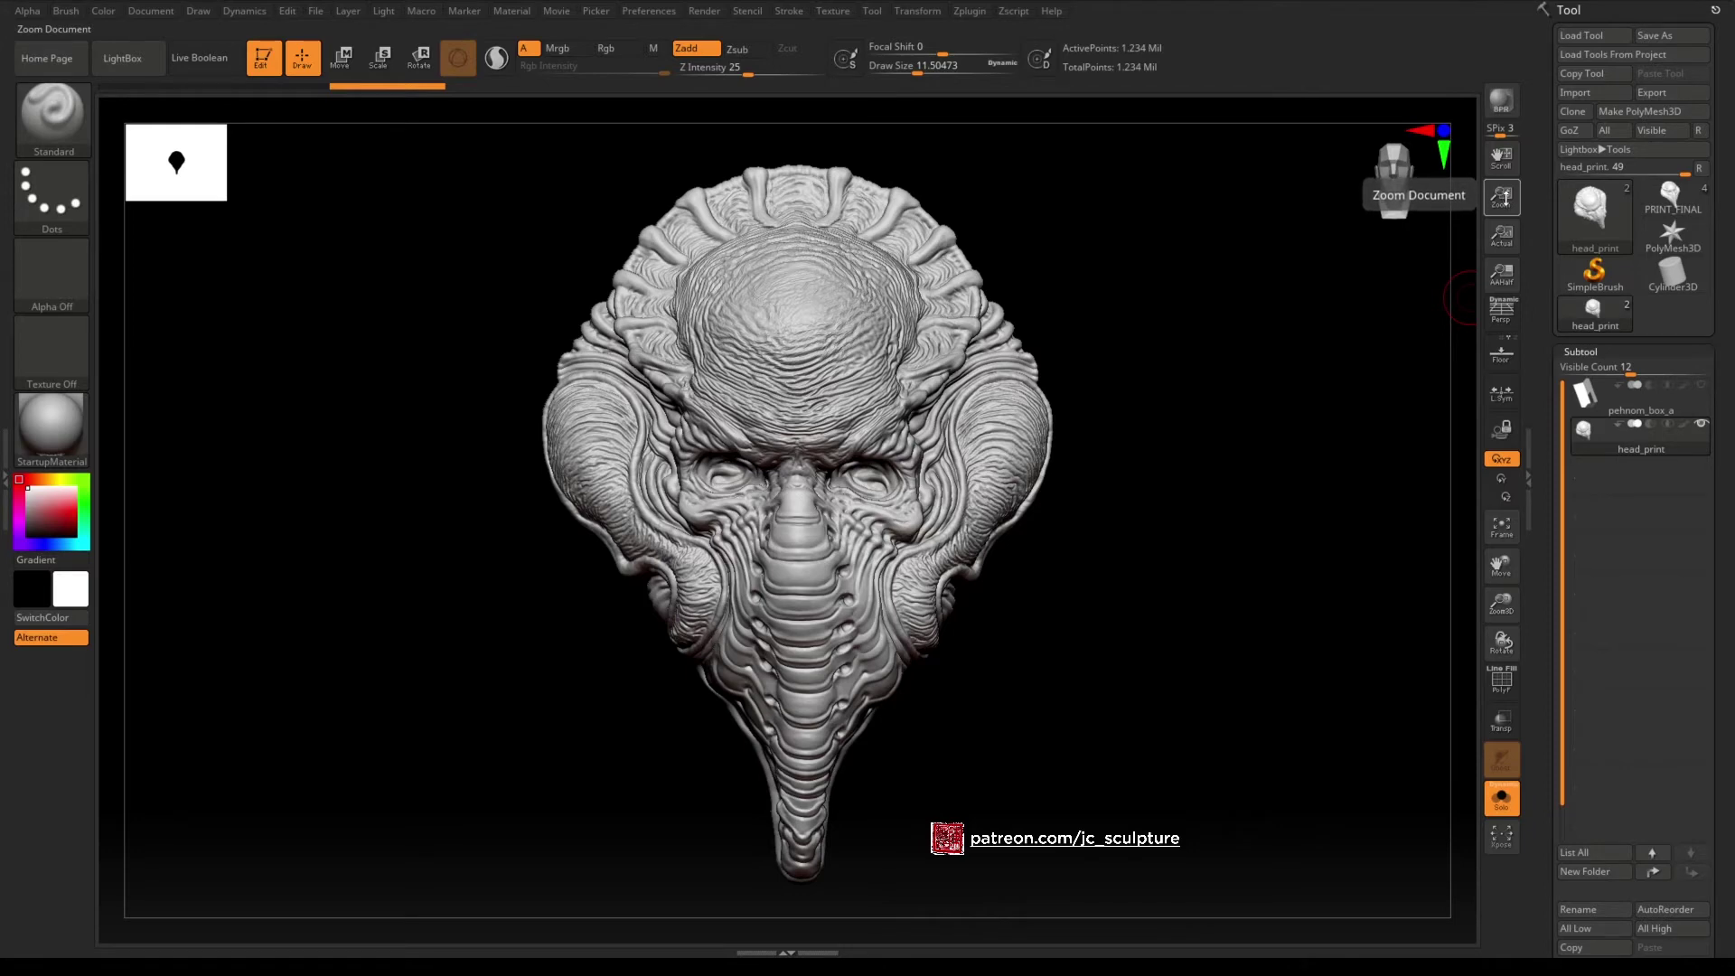
pyautogui.moveTo(1500, 201)
pyautogui.mouseDown()
pyautogui.moveTo(1513, 148)
pyautogui.moveTo(1490, 62)
pyautogui.moveTo(1470, 127)
pyautogui.mouseUp()
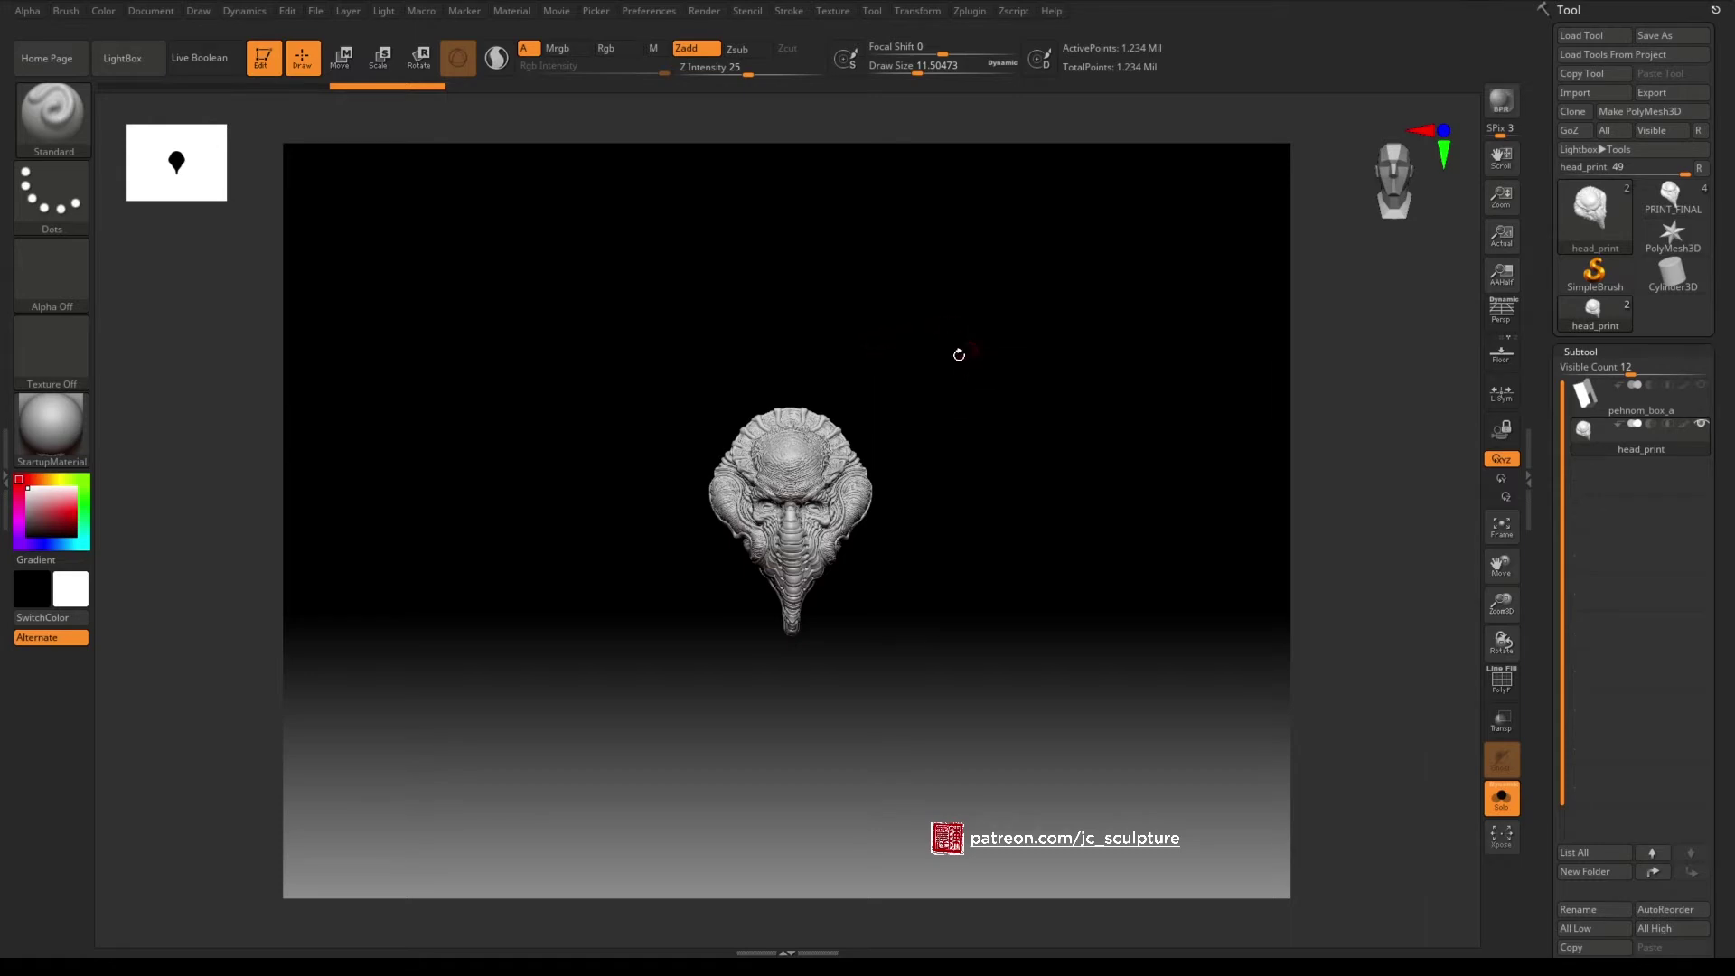
pyautogui.moveTo(915, 358); pyautogui.dragTo(1074, 319)
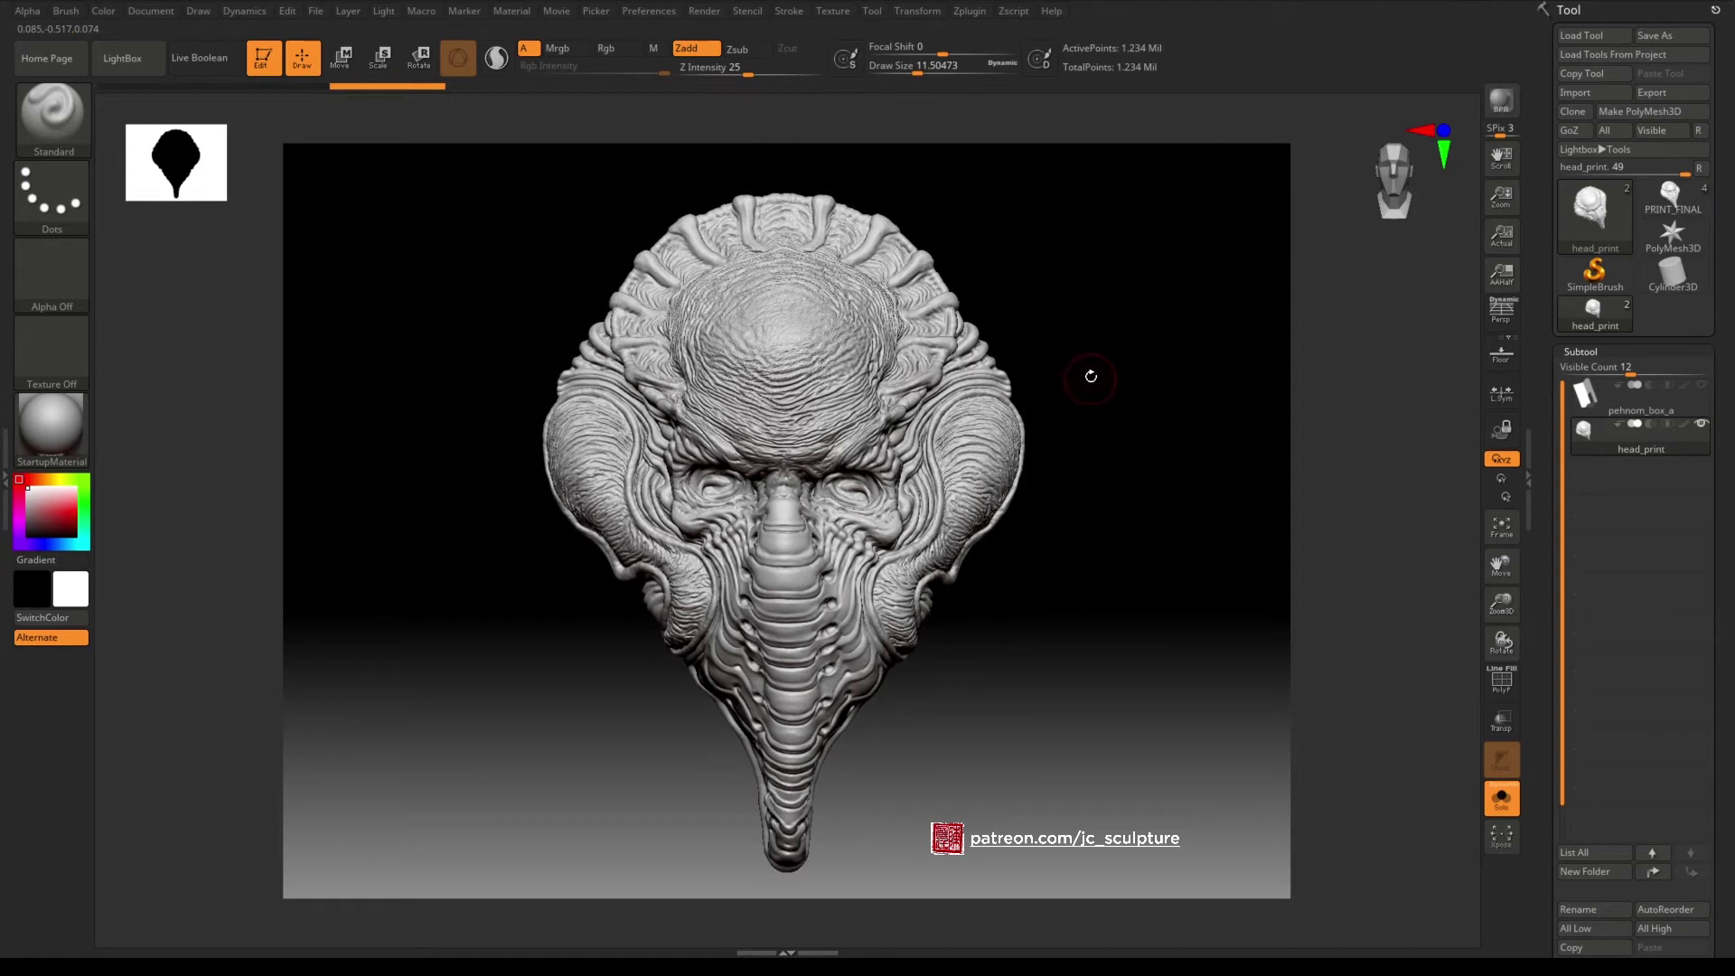
# Run a 16-sample Best Preview Render of the framed head.
pyautogui.click(1501, 100)
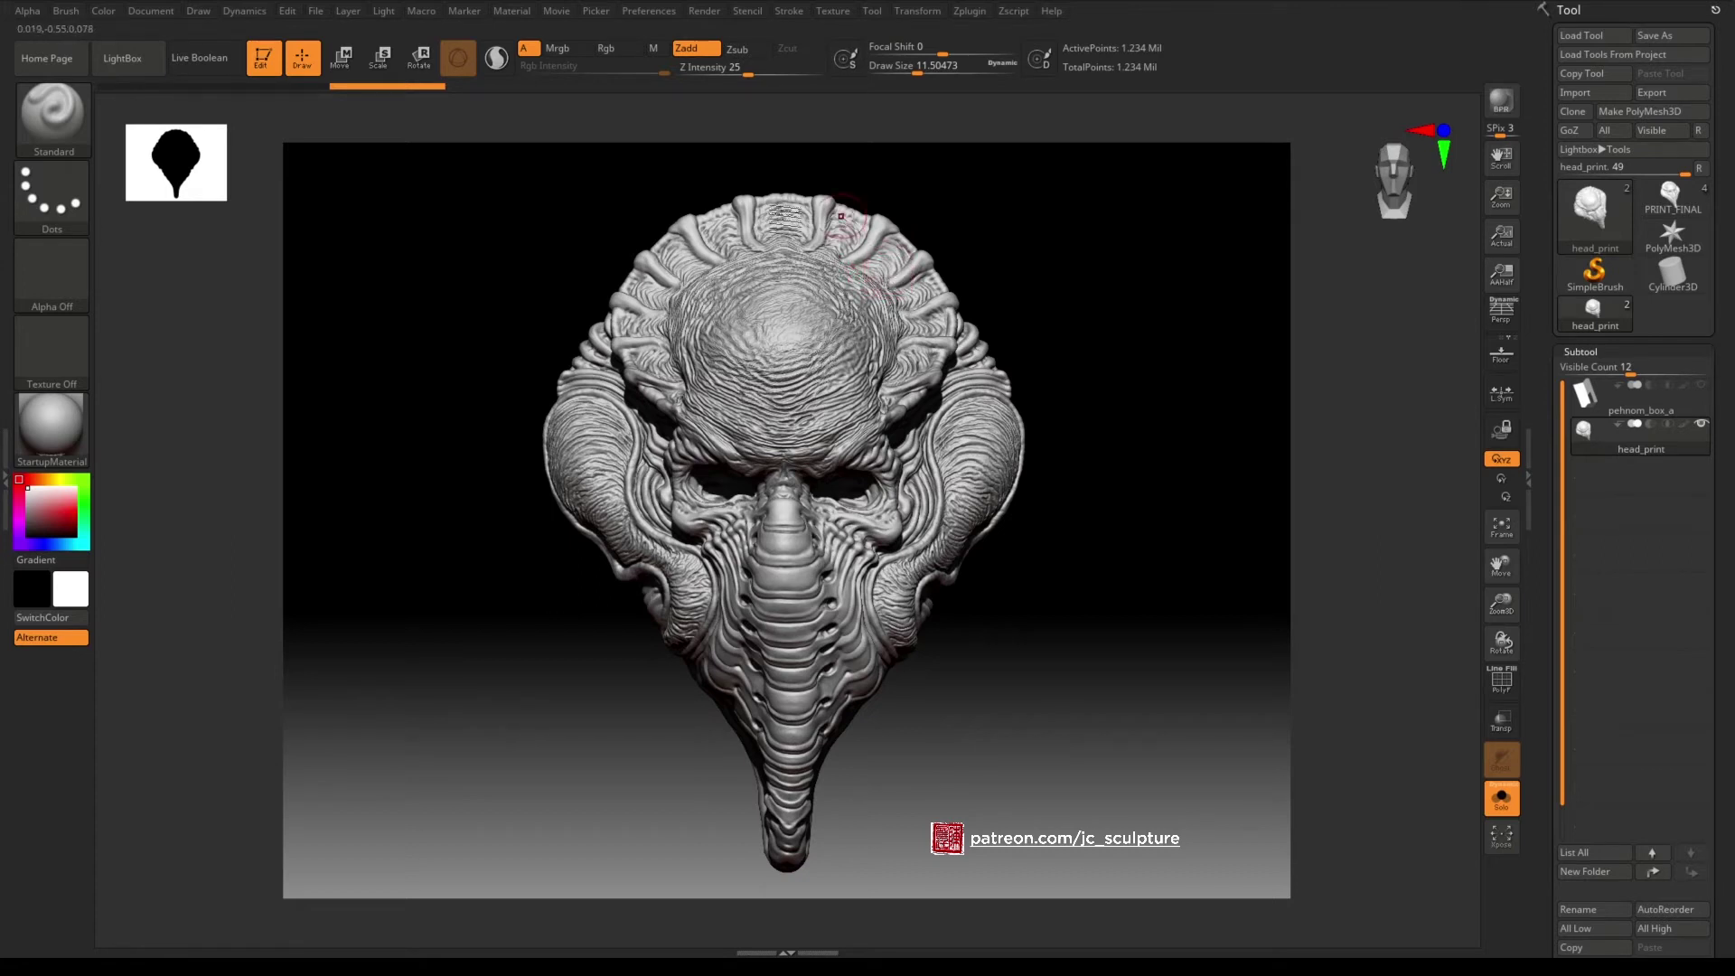
# Export the BPR render as the JPEG '4k' at quality 100 into the tut folder.
pyautogui.click(159, 15)
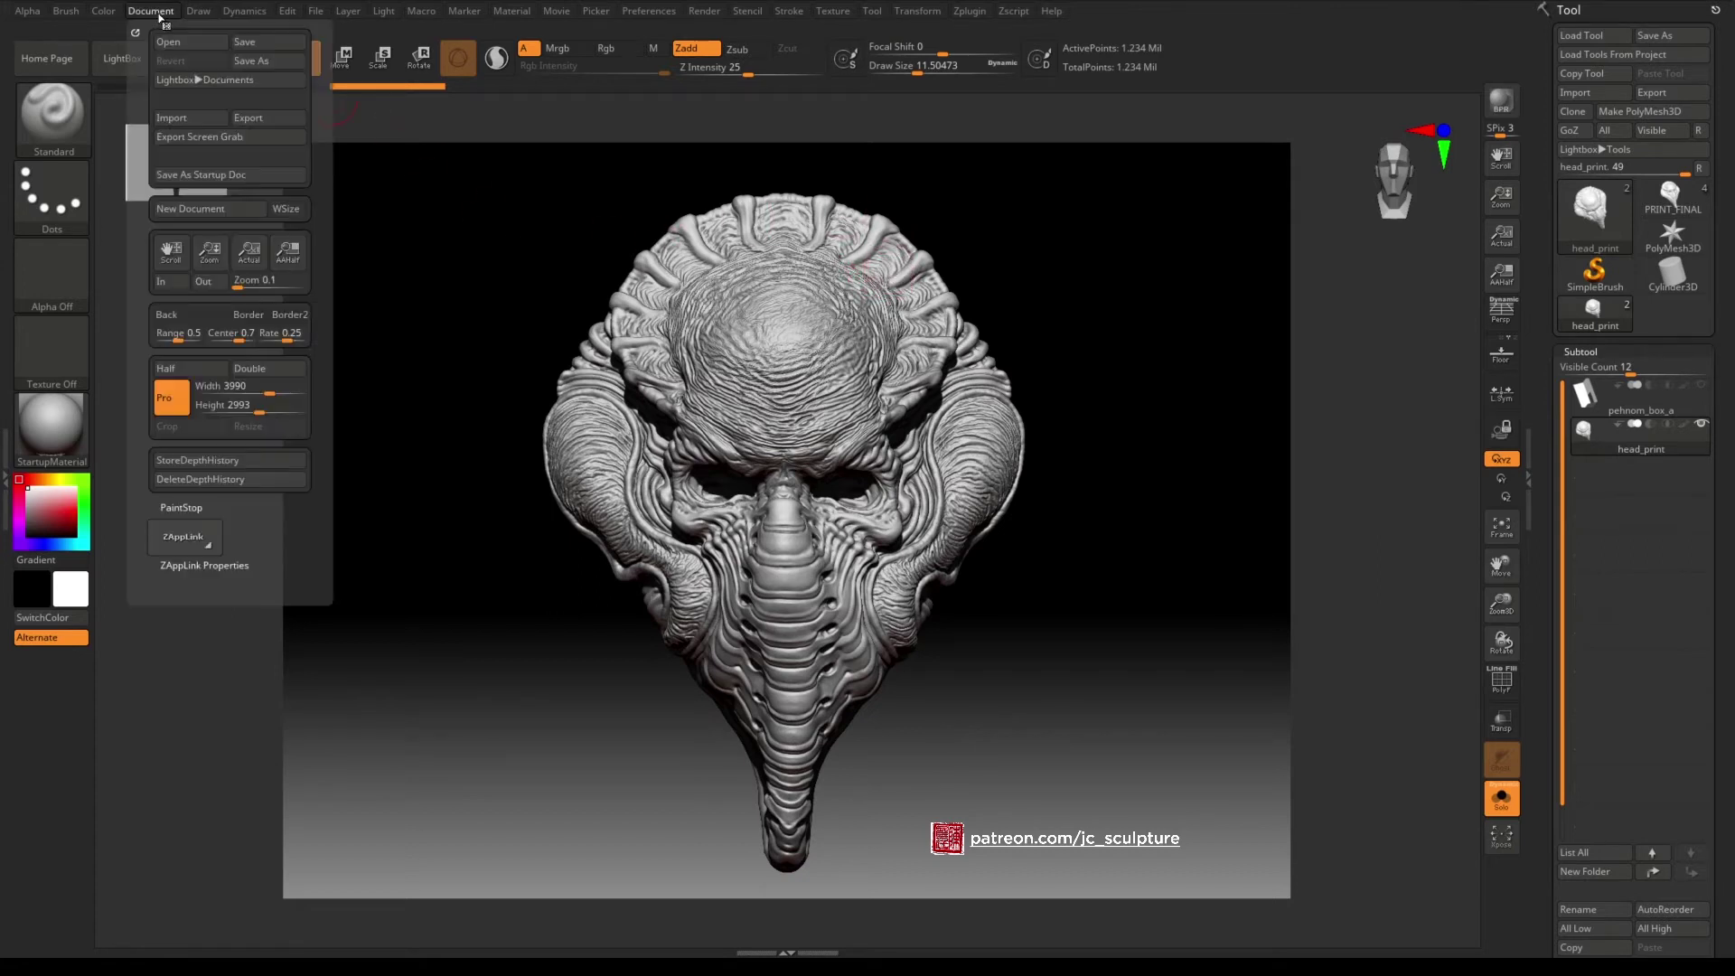
pyautogui.click(299, 120)
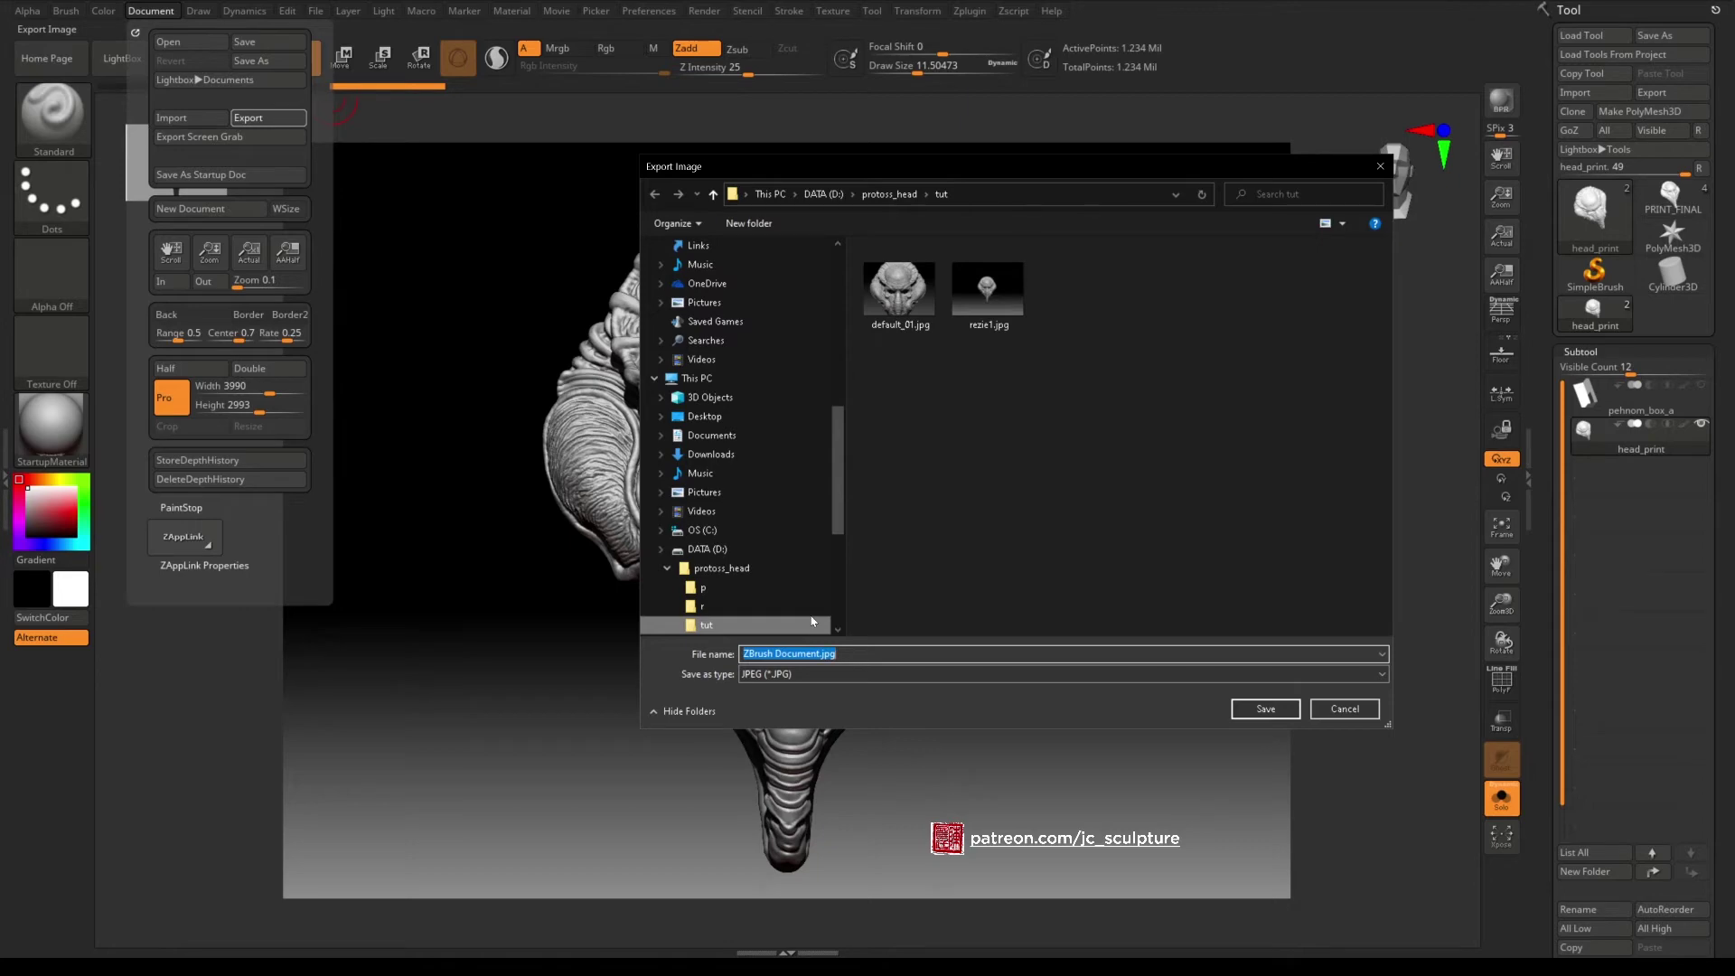
pyautogui.write('4k')
pyautogui.press('Return')
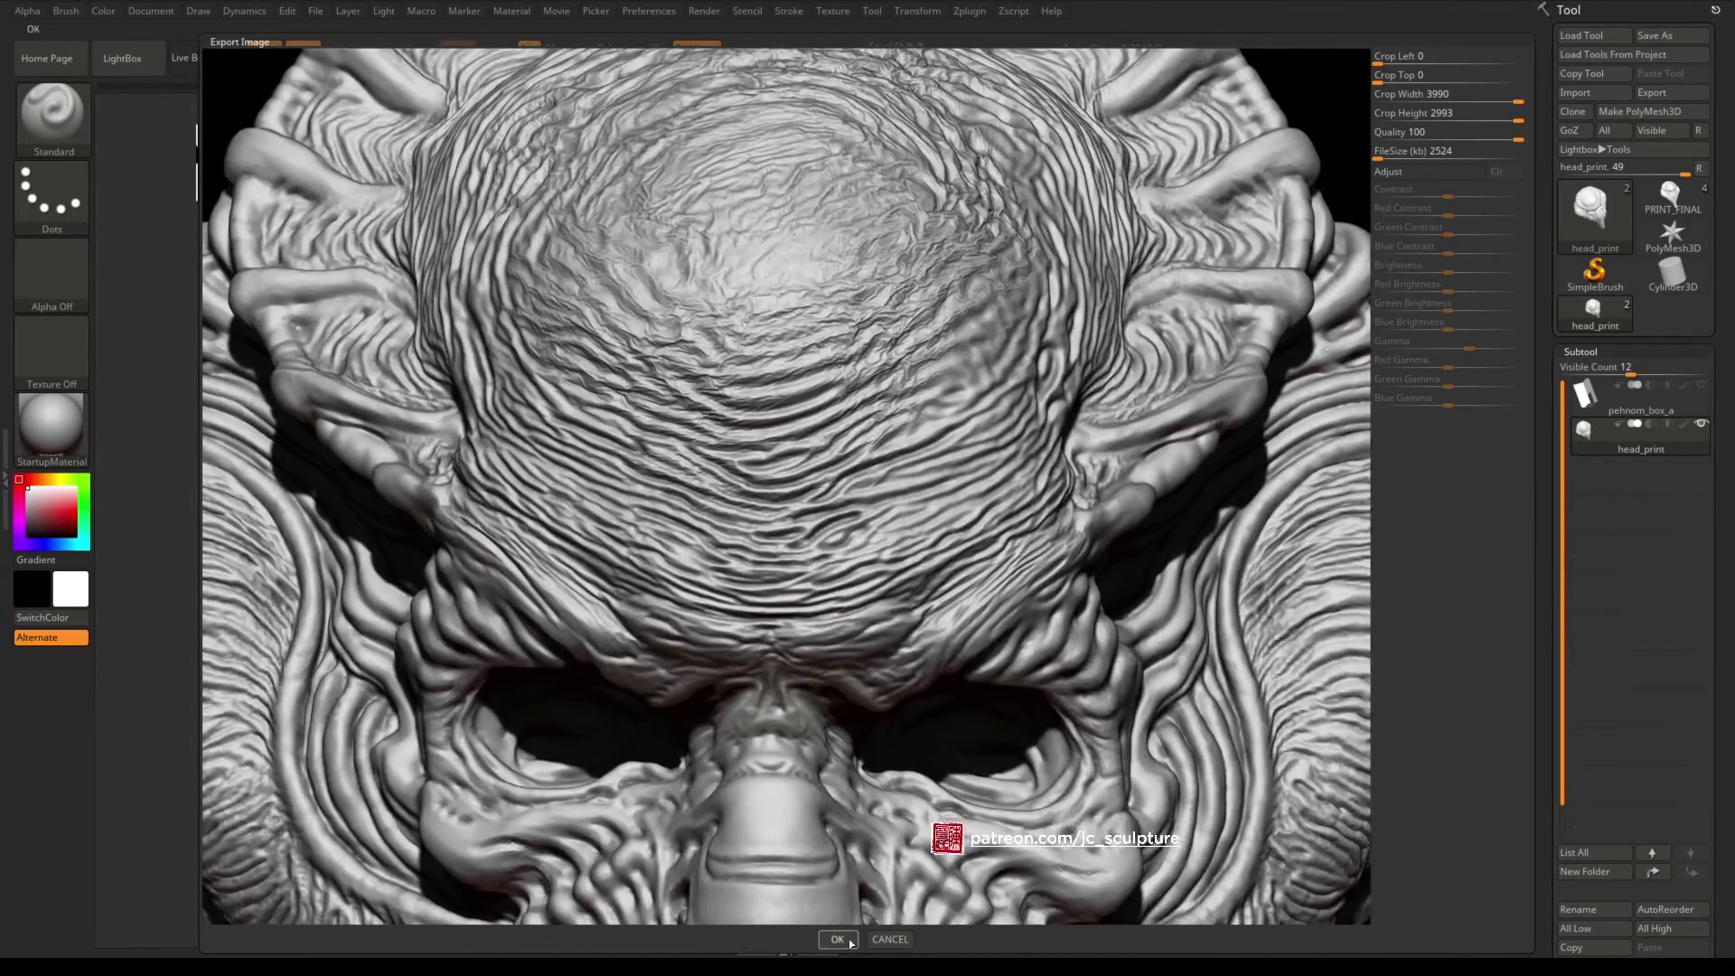
pyautogui.click(850, 942)
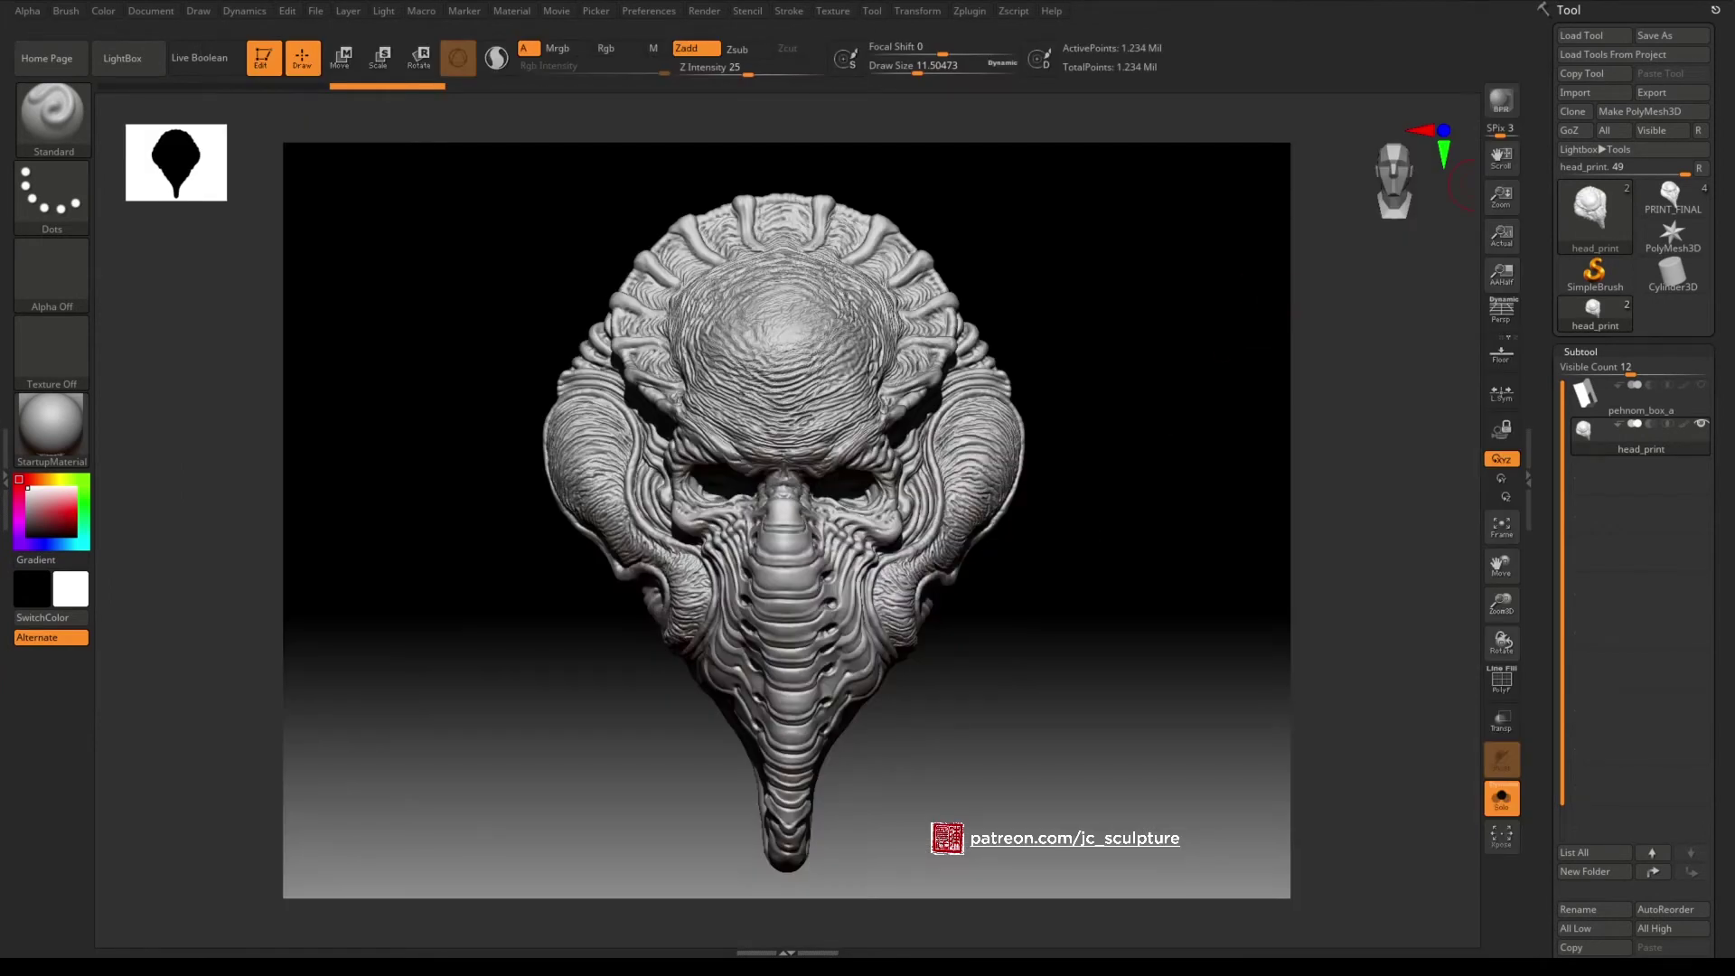
# Compare the file sizes of default_01.jpg, rezie1.jpg and 4k.jpg in the tut folder.
pyautogui.click(884, 373)
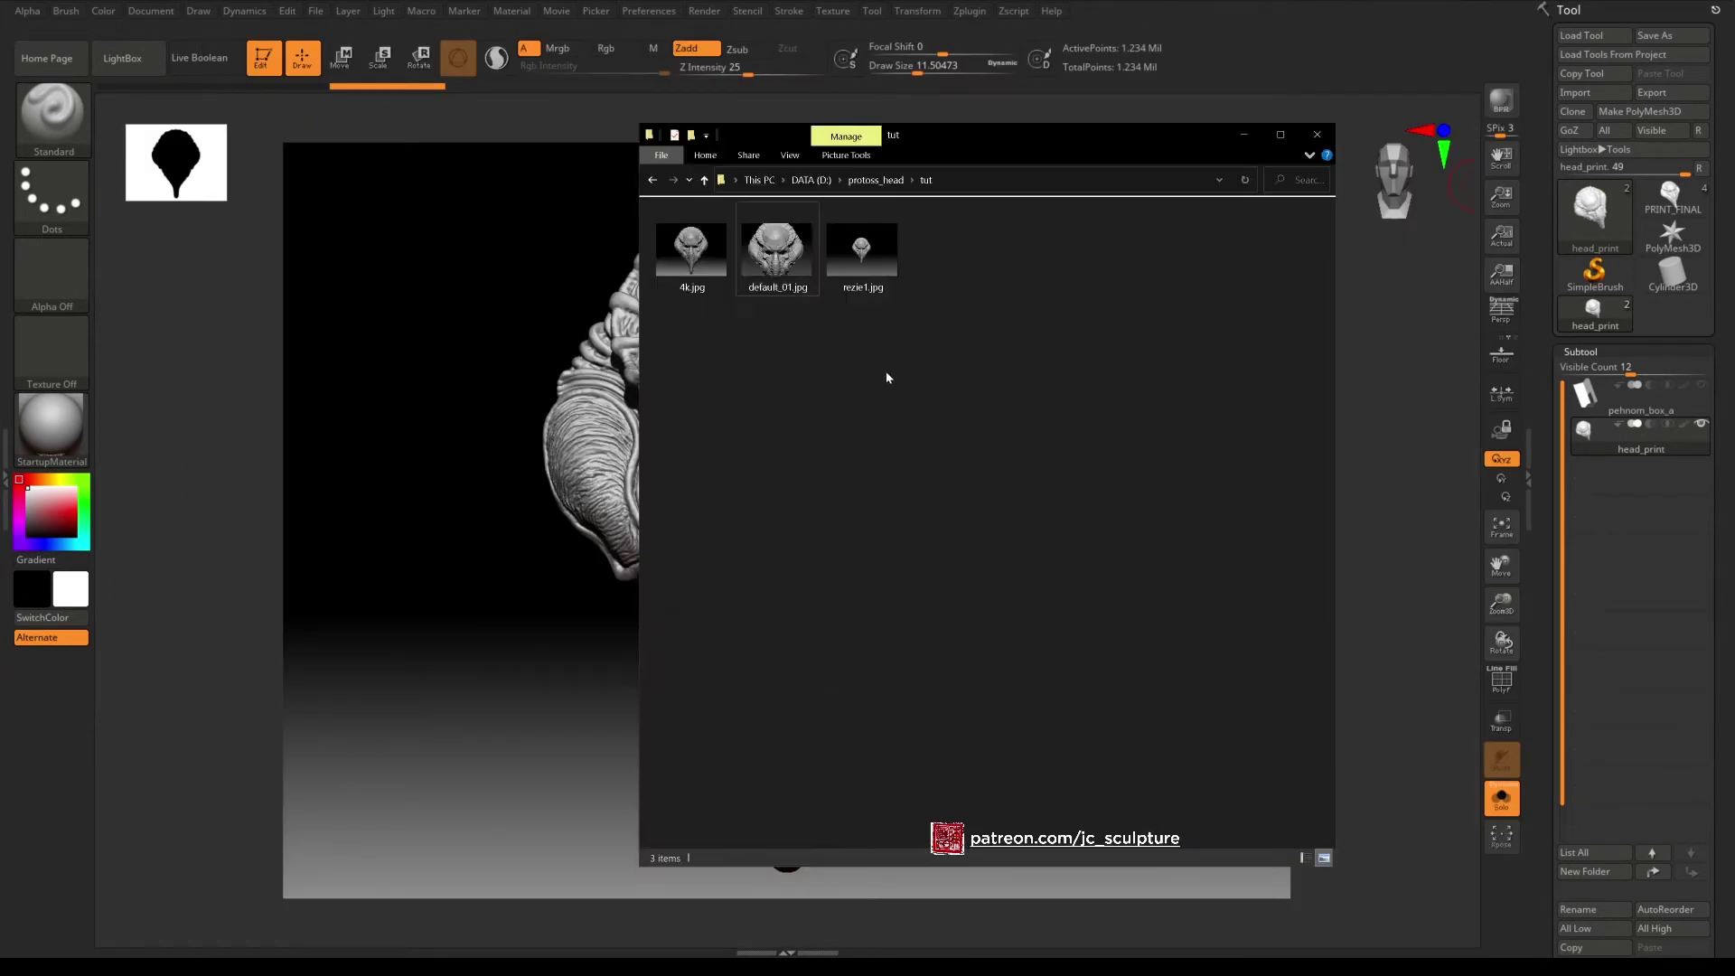
pyautogui.click(782, 264)
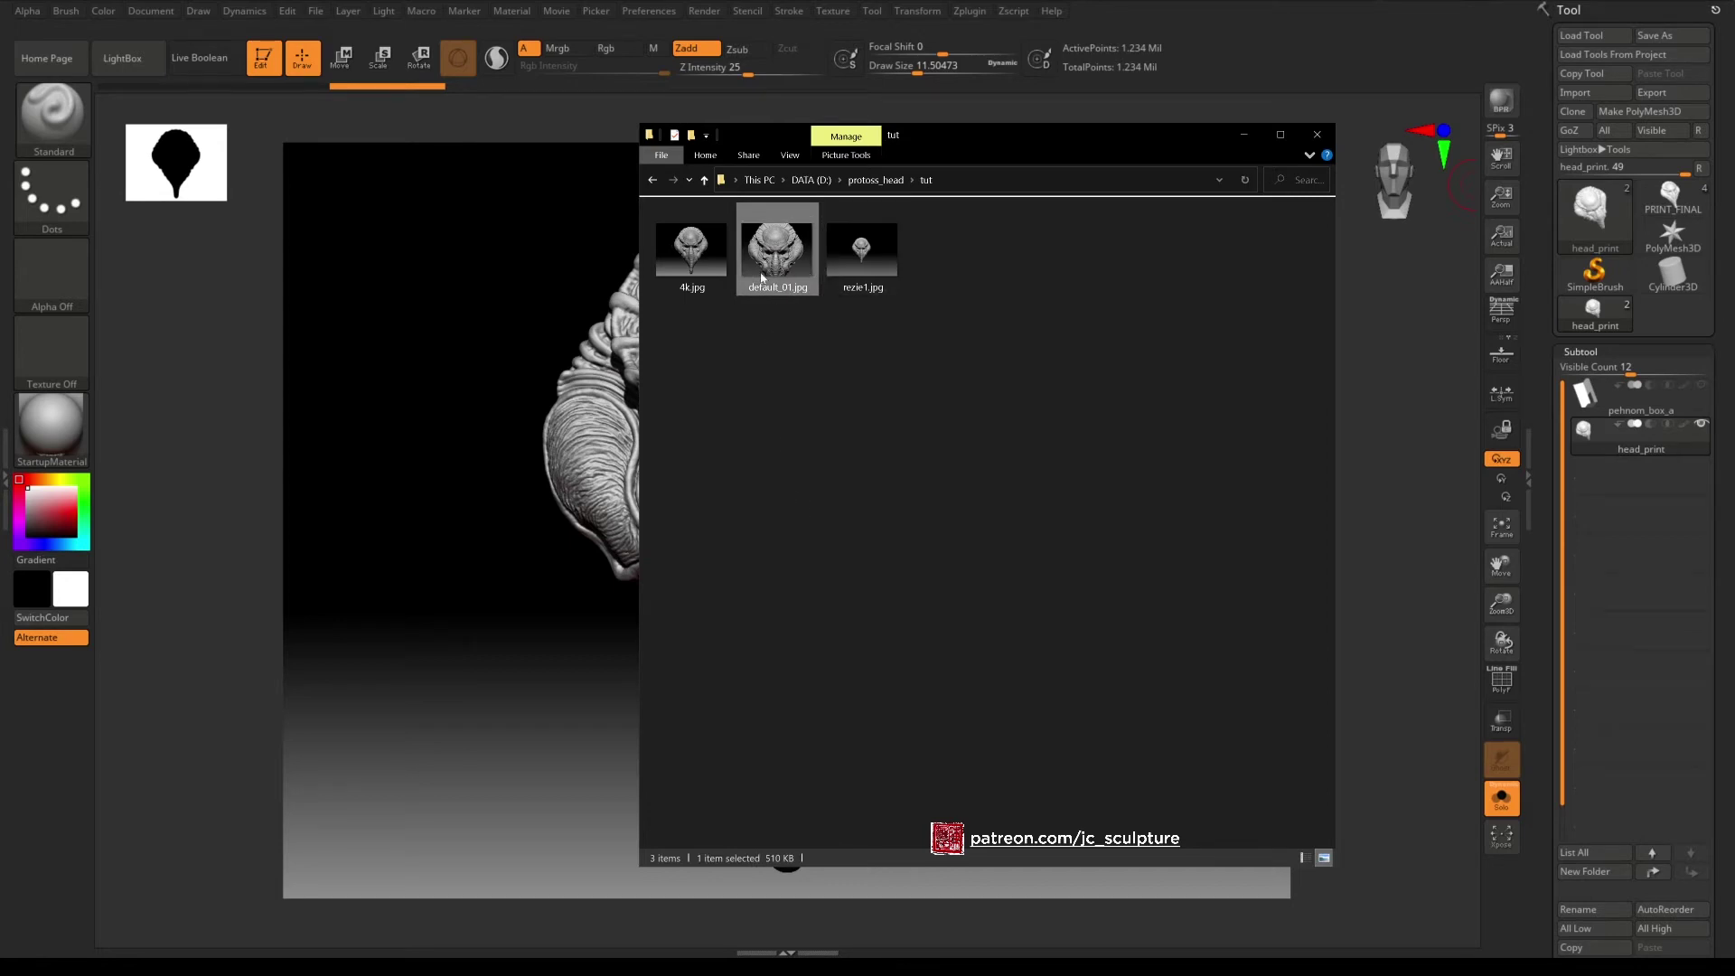
pyautogui.click(861, 269)
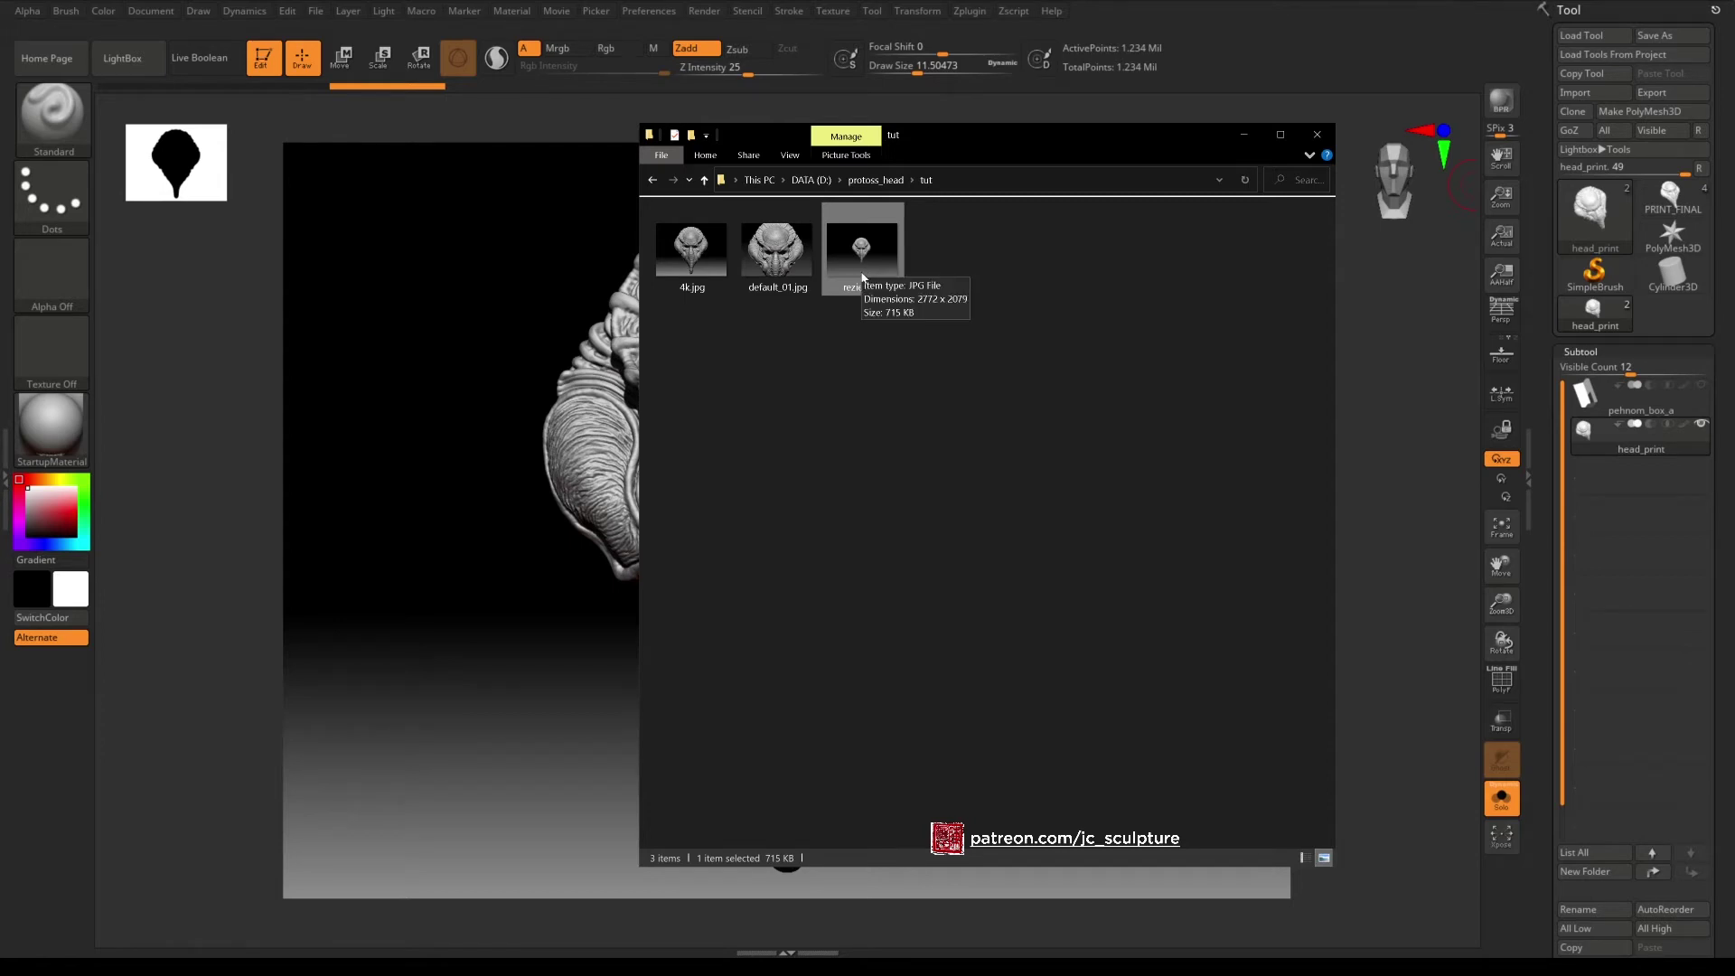
pyautogui.click(691, 262)
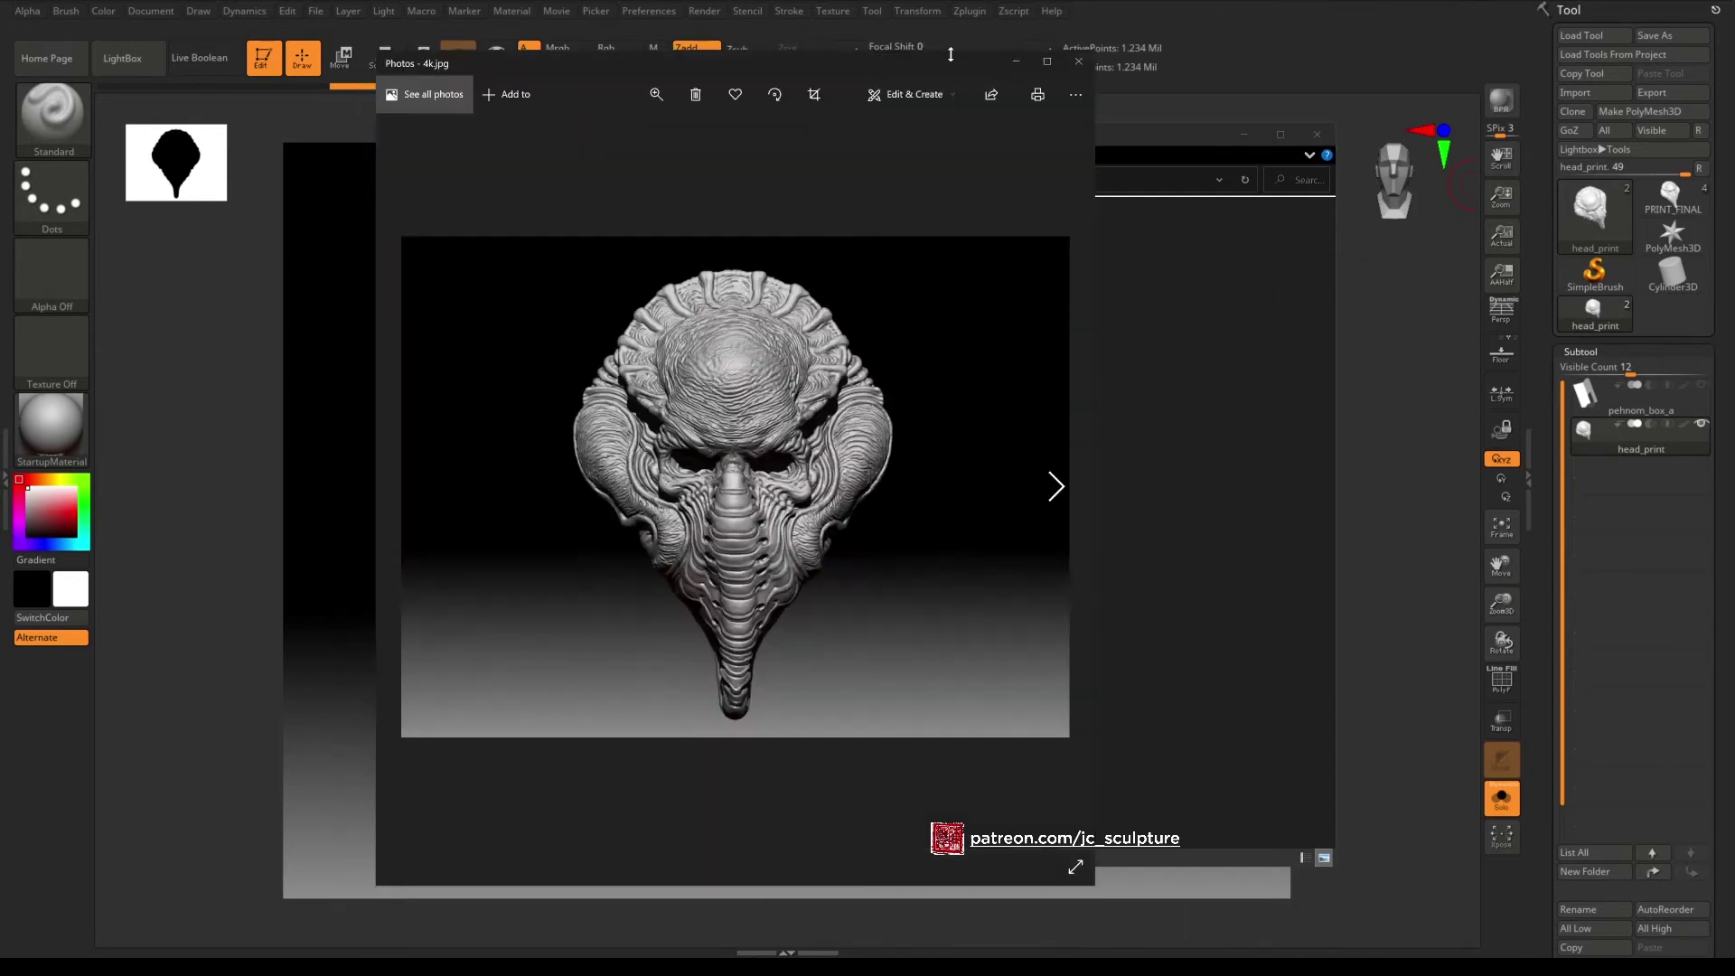
# Maximize Photos and show 4k.jpg at its actual size.
pyautogui.click(1047, 60)
pyautogui.rightClick(860, 121)
pyautogui.click(926, 498)
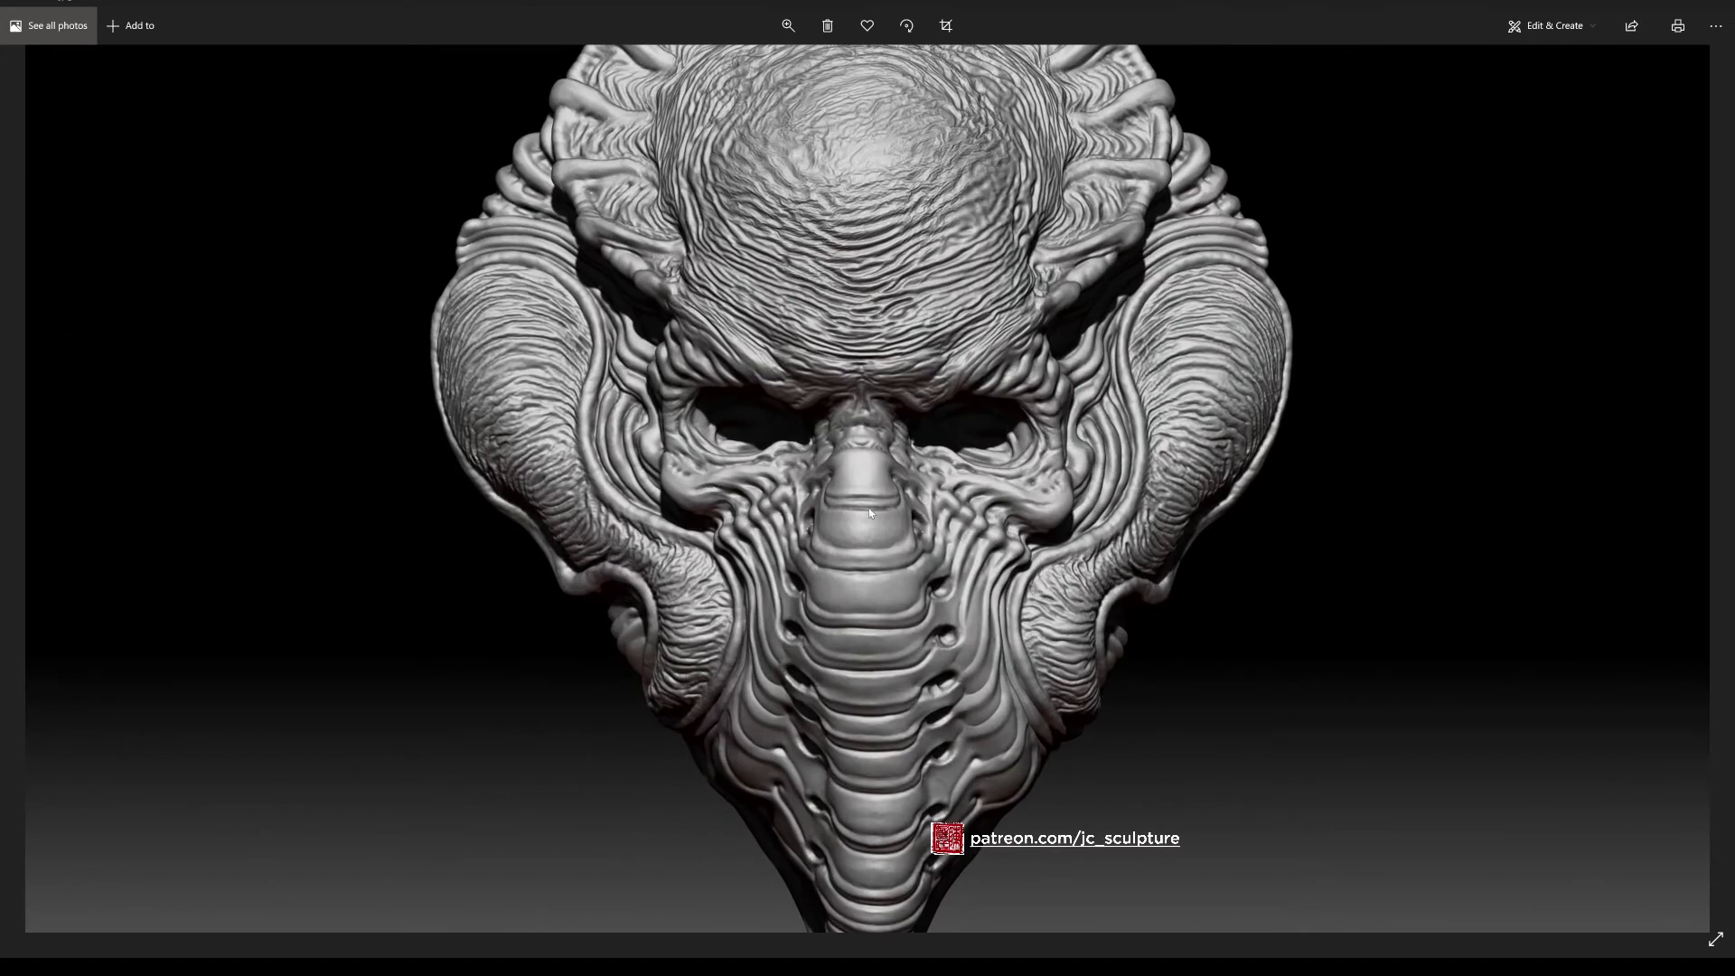
# Zoom in and out around the alien's face, then close the Photos viewer.
pyautogui.scroll(-5, 844, 468)
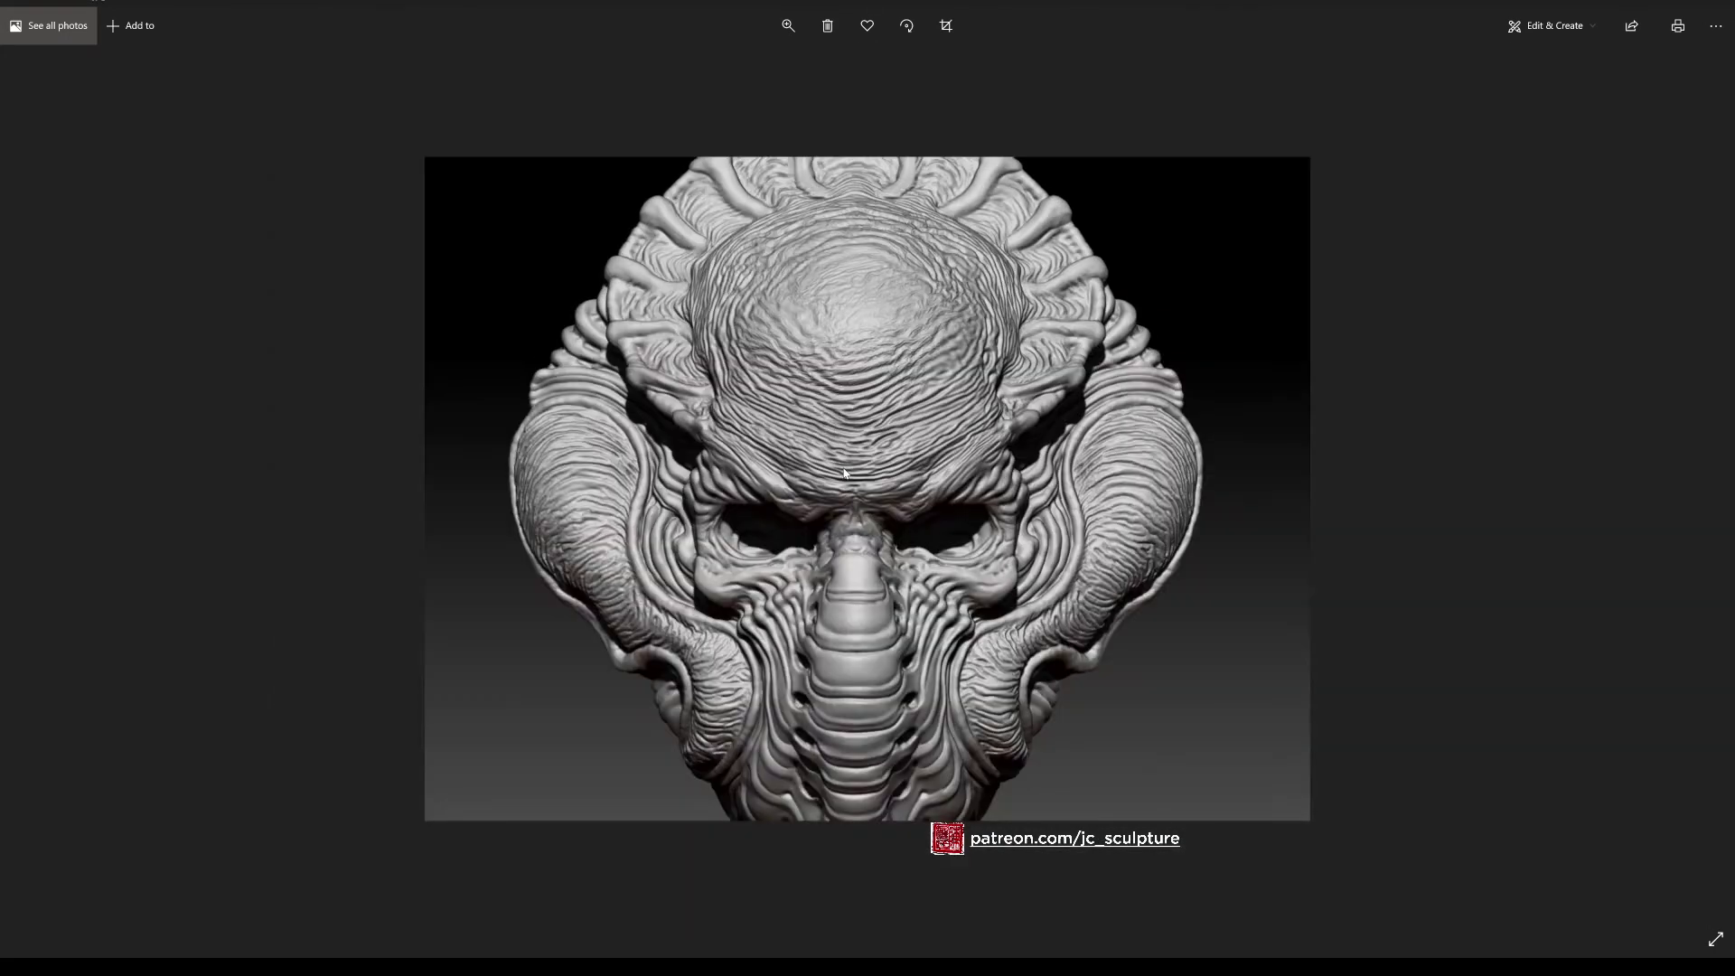
pyautogui.scroll(-2, 844, 468)
pyautogui.scroll(-1, 844, 468)
pyautogui.scroll(3, 865, 418)
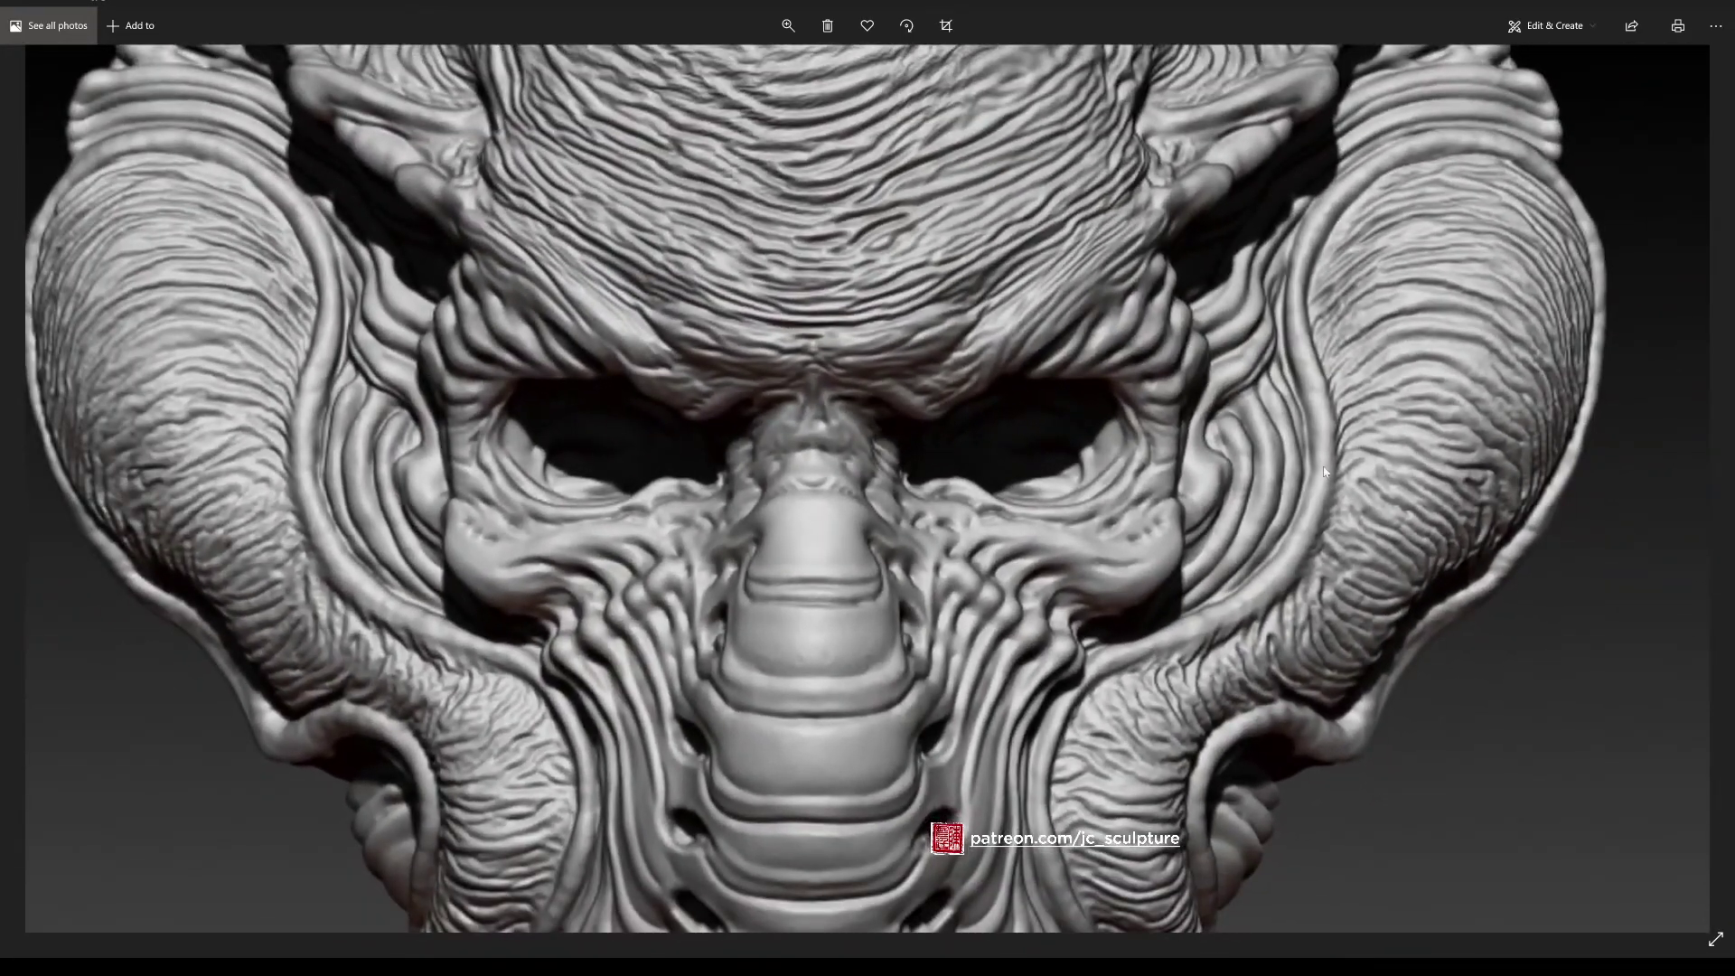
pyautogui.scroll(-3, 1085, 452)
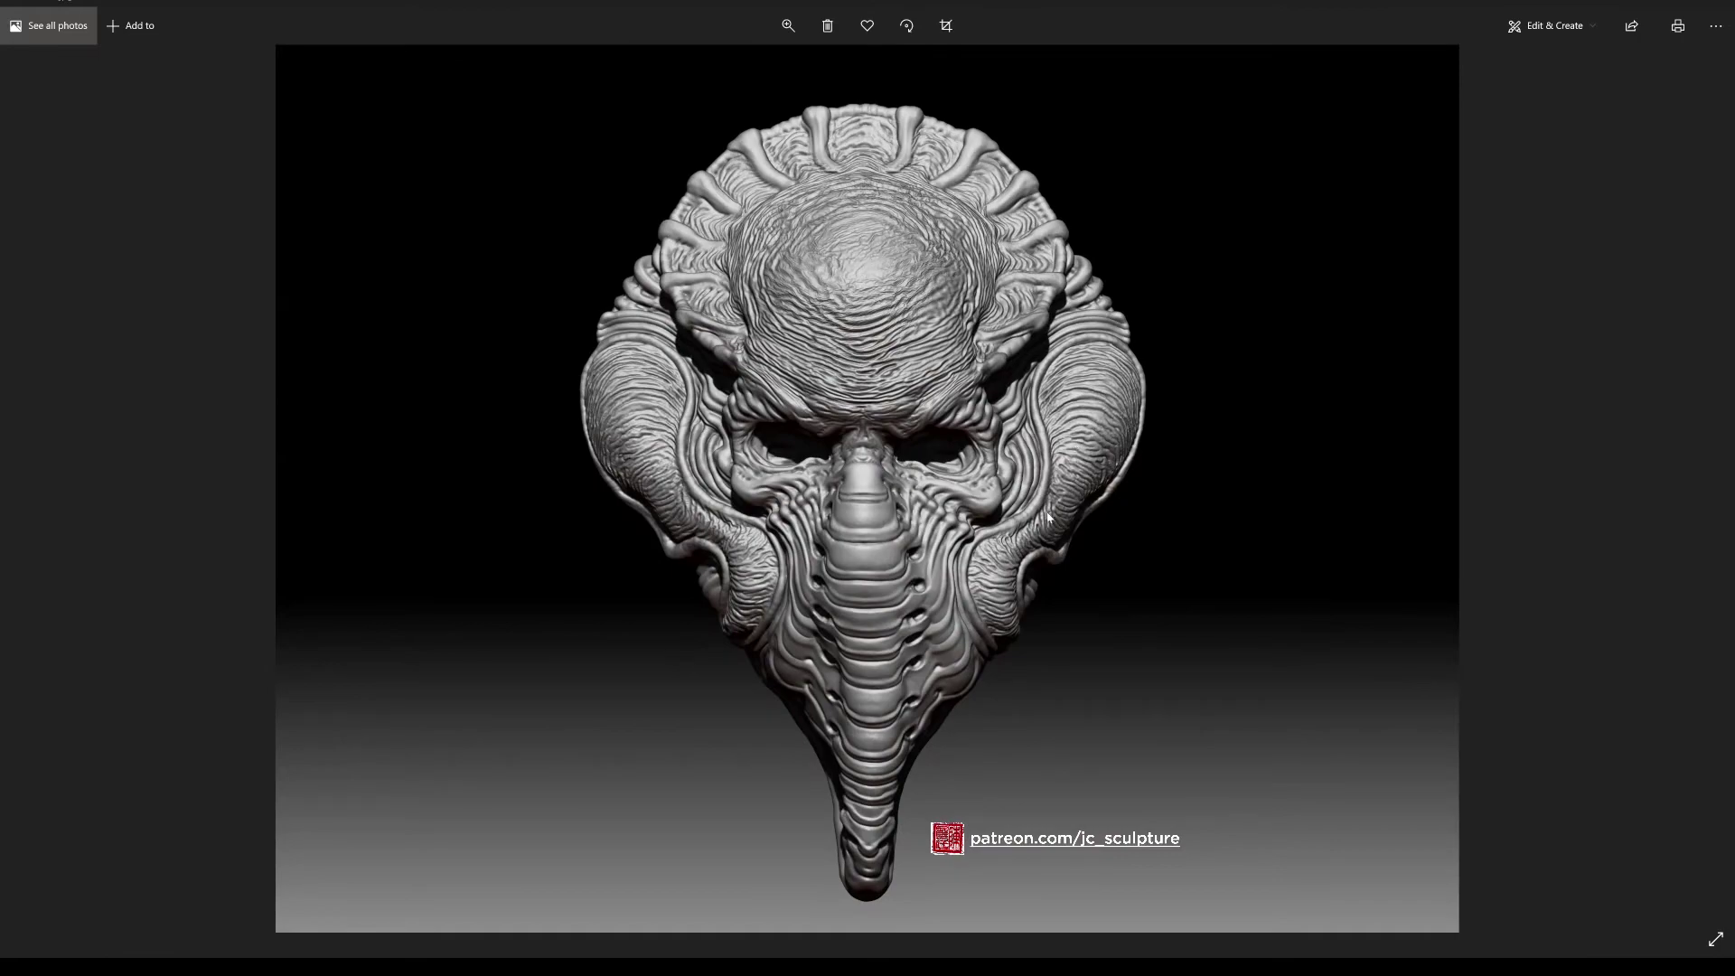
pyautogui.scroll(3, 1057, 517)
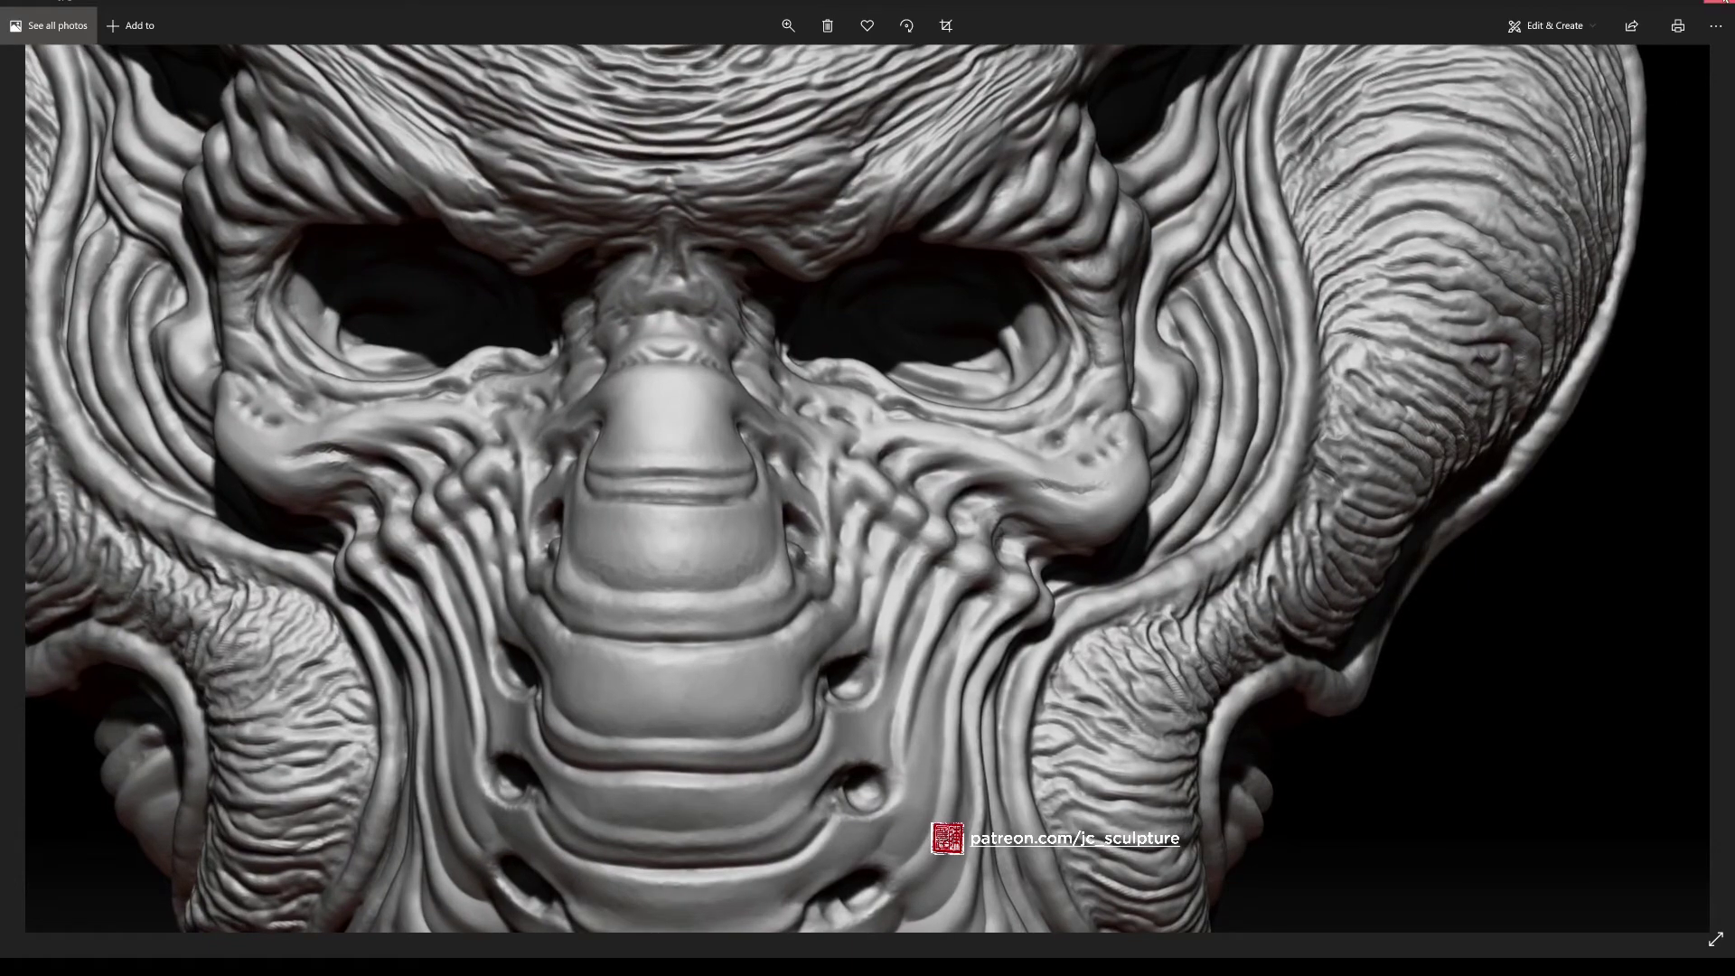
pyautogui.click(1724, 3)
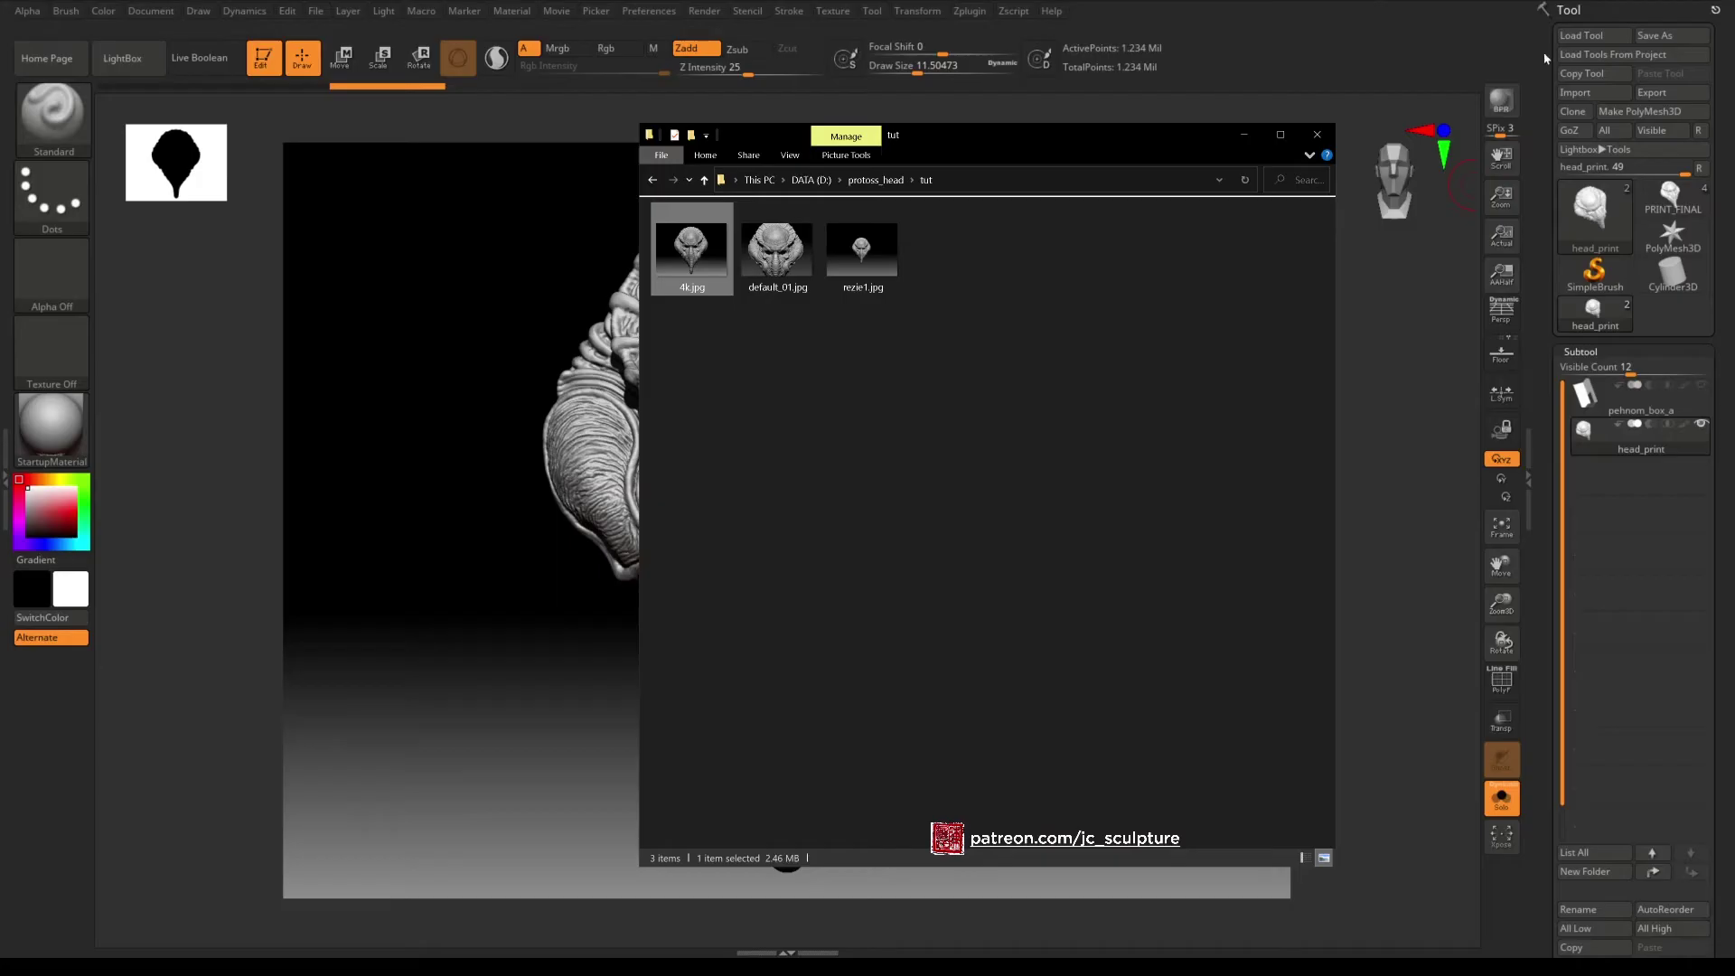
# Bring ZBrush back in front of File Explorer and check the Document menu settings.
pyautogui.click(1402, 321)
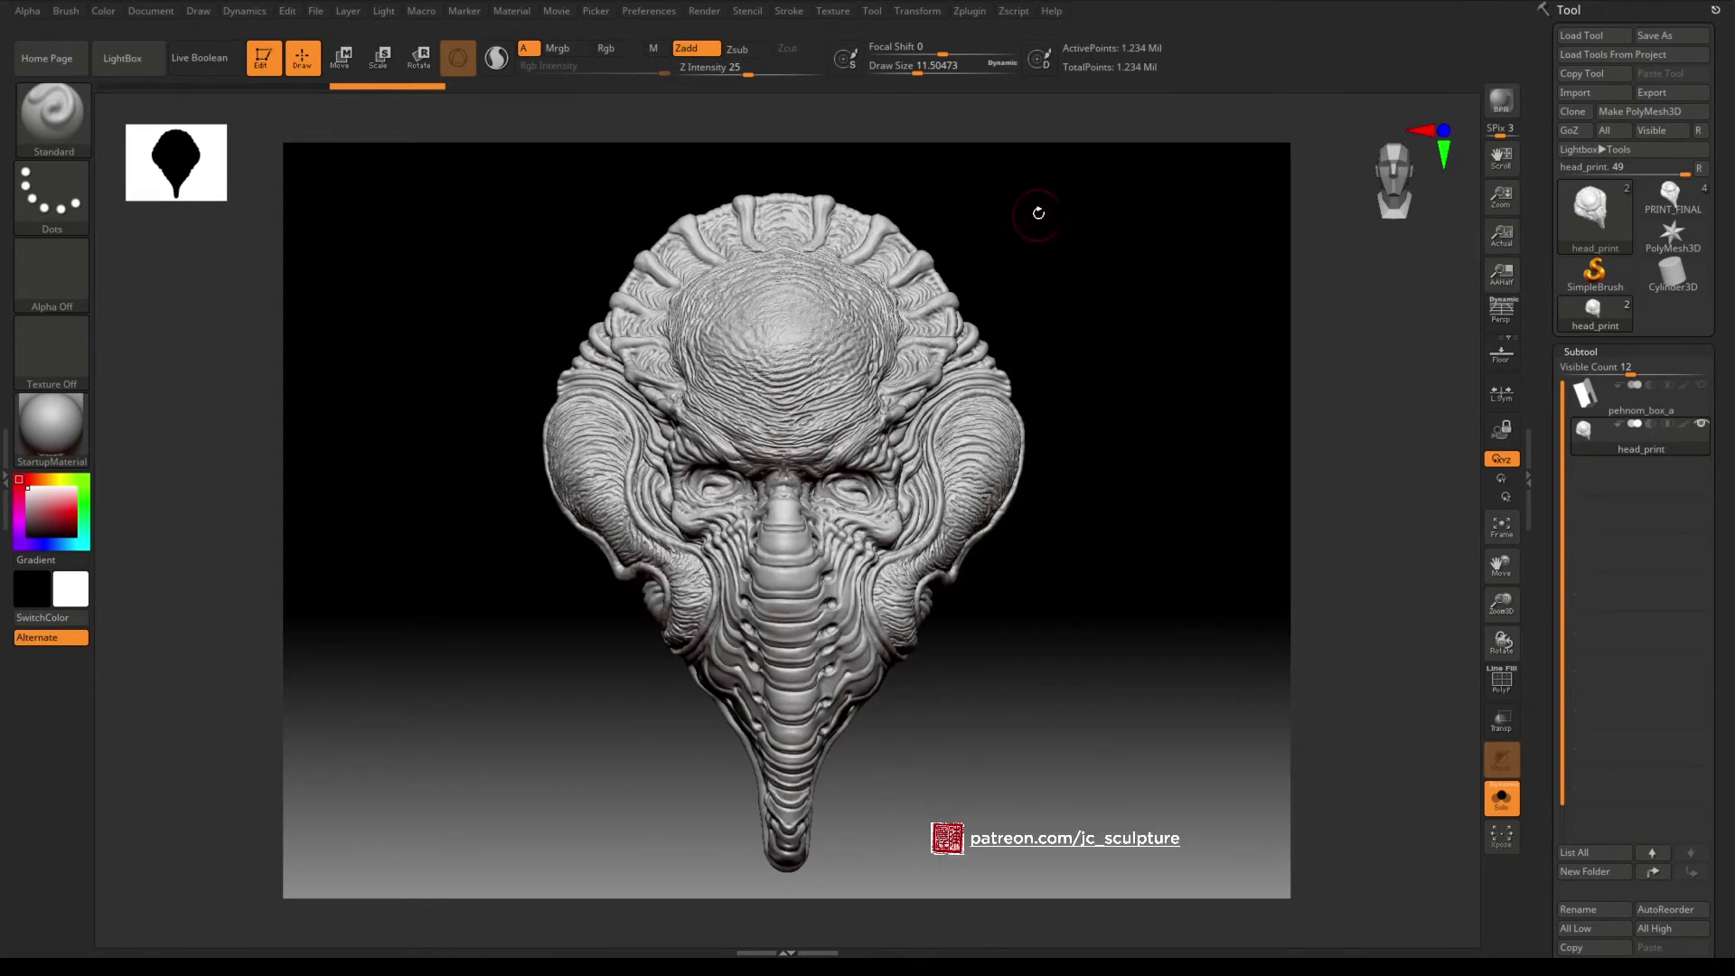
pyautogui.click(150, 11)
pyautogui.click(160, 18)
pyautogui.click(158, 11)
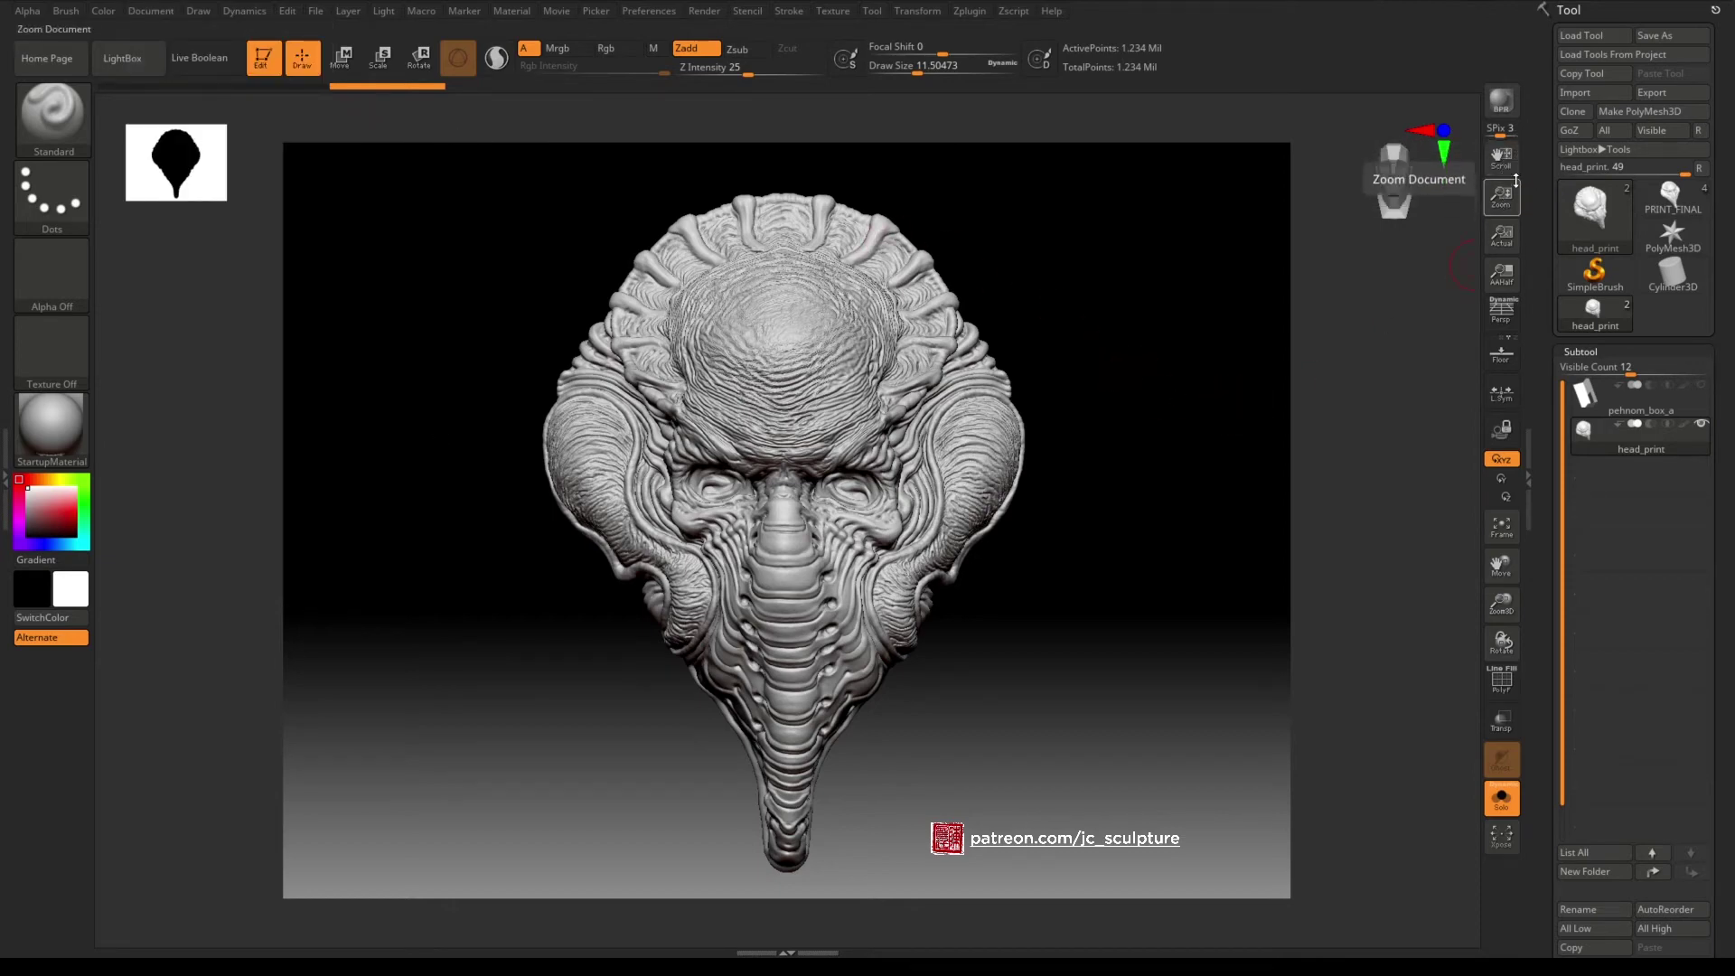
# Show the 3990 × 2993 document at actual size and recentre the whole head in it.
pyautogui.moveTo(1507, 201)
pyautogui.mouseDown()
pyautogui.moveTo(1508, 222)
pyautogui.moveTo(1508, 174)
pyautogui.moveTo(1508, 235)
pyautogui.moveTo(1501, 179)
pyautogui.moveTo(1375, 303)
pyautogui.moveTo(1505, 226)
pyautogui.moveTo(1514, 305)
pyautogui.moveTo(1505, 197)
pyautogui.moveTo(1507, 237)
pyautogui.mouseUp()
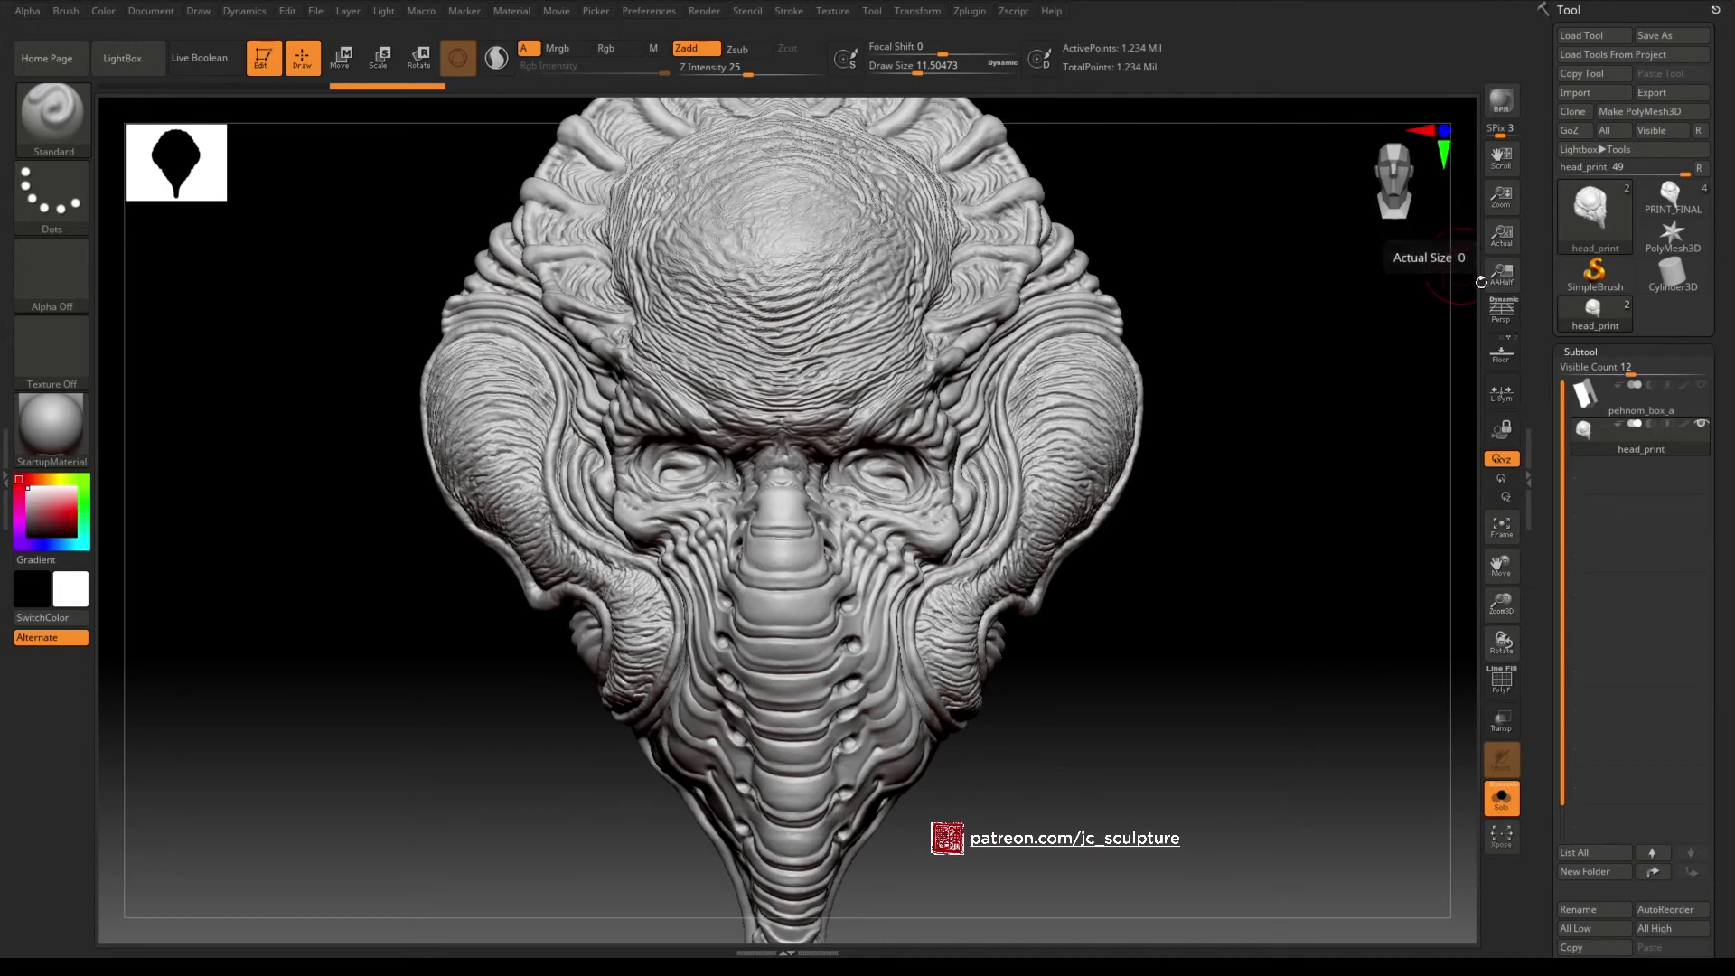
pyautogui.click(1512, 245)
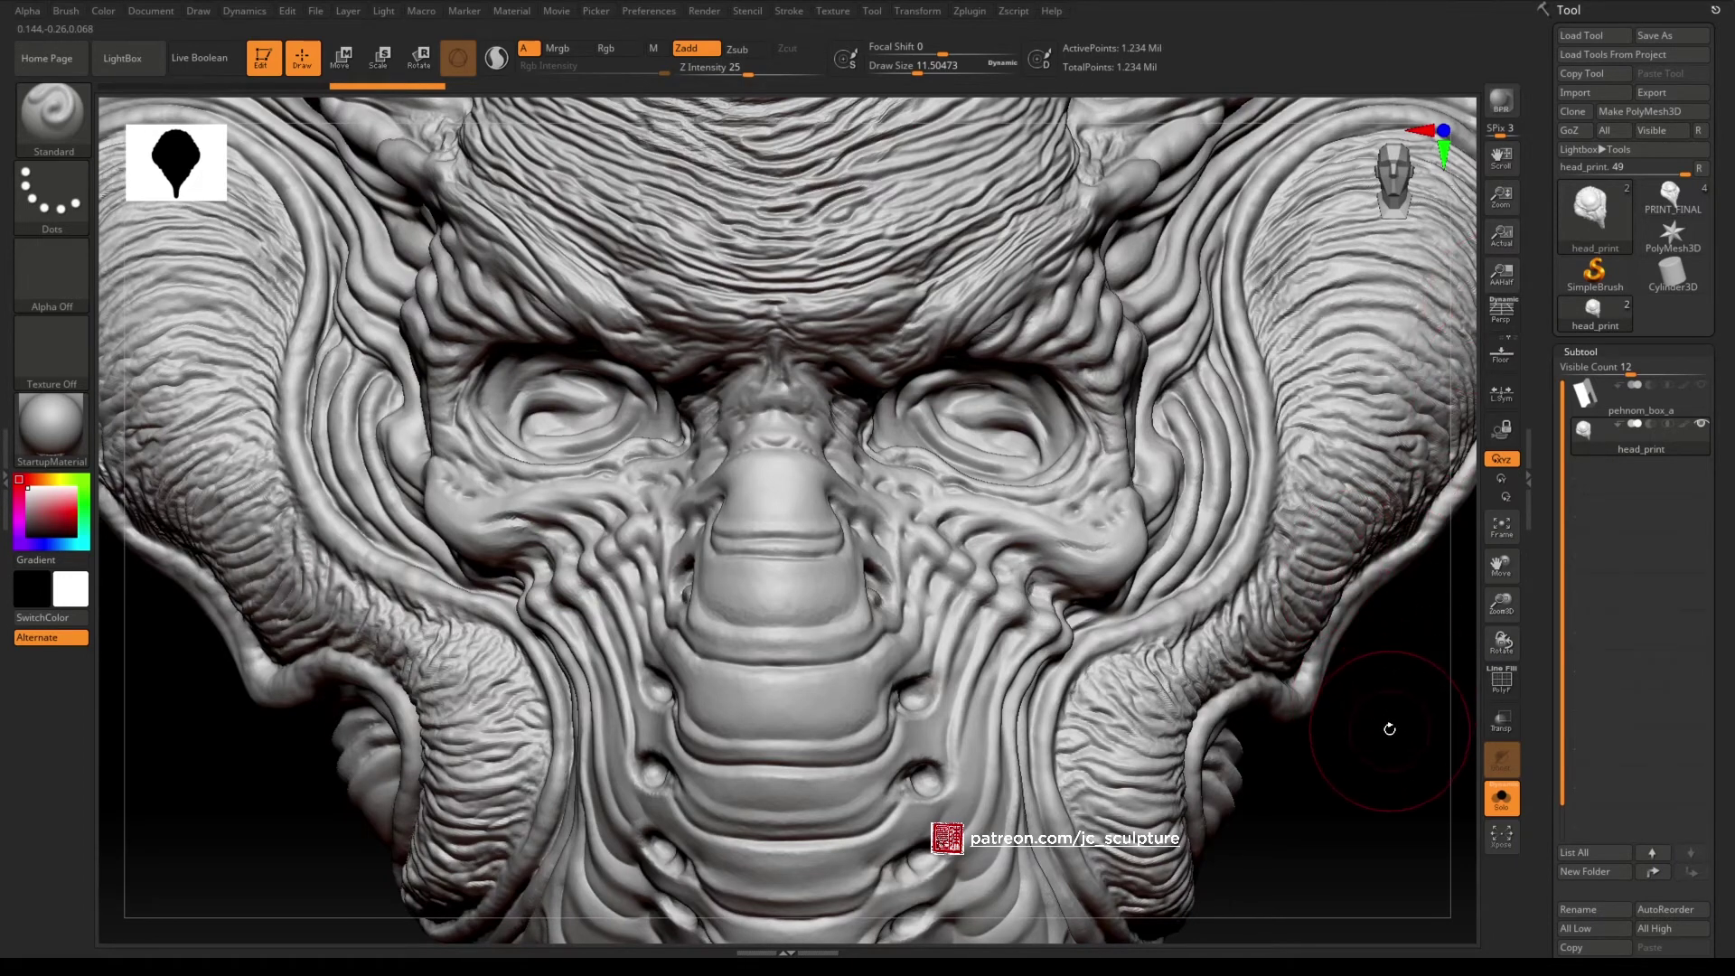
pyautogui.keyDown('alt'); pyautogui.moveTo(1388, 769); pyautogui.dragTo(1037, 651); pyautogui.keyUp('alt')
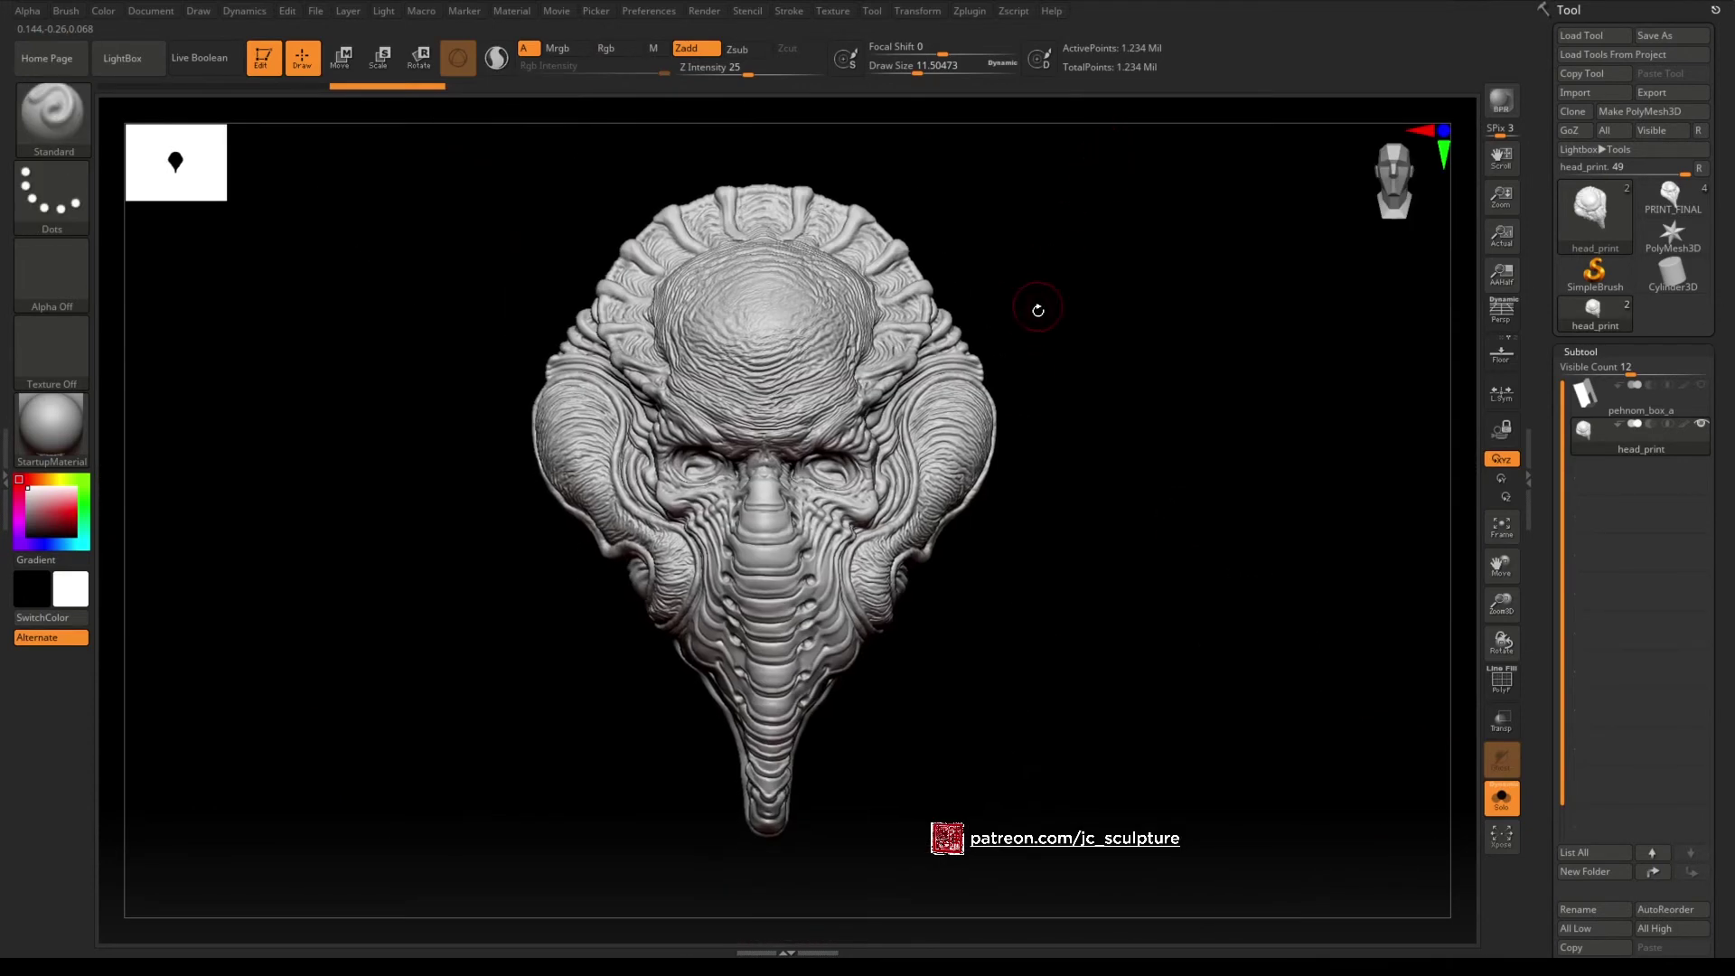
# Fit the whole 3990 × 2993 canvas in view and frame the head front-on within it.
pyautogui.moveTo(1034, 317)
pyautogui.mouseDown()
pyautogui.moveTo(1073, 302)
pyautogui.moveTo(1039, 299)
pyautogui.mouseUp()
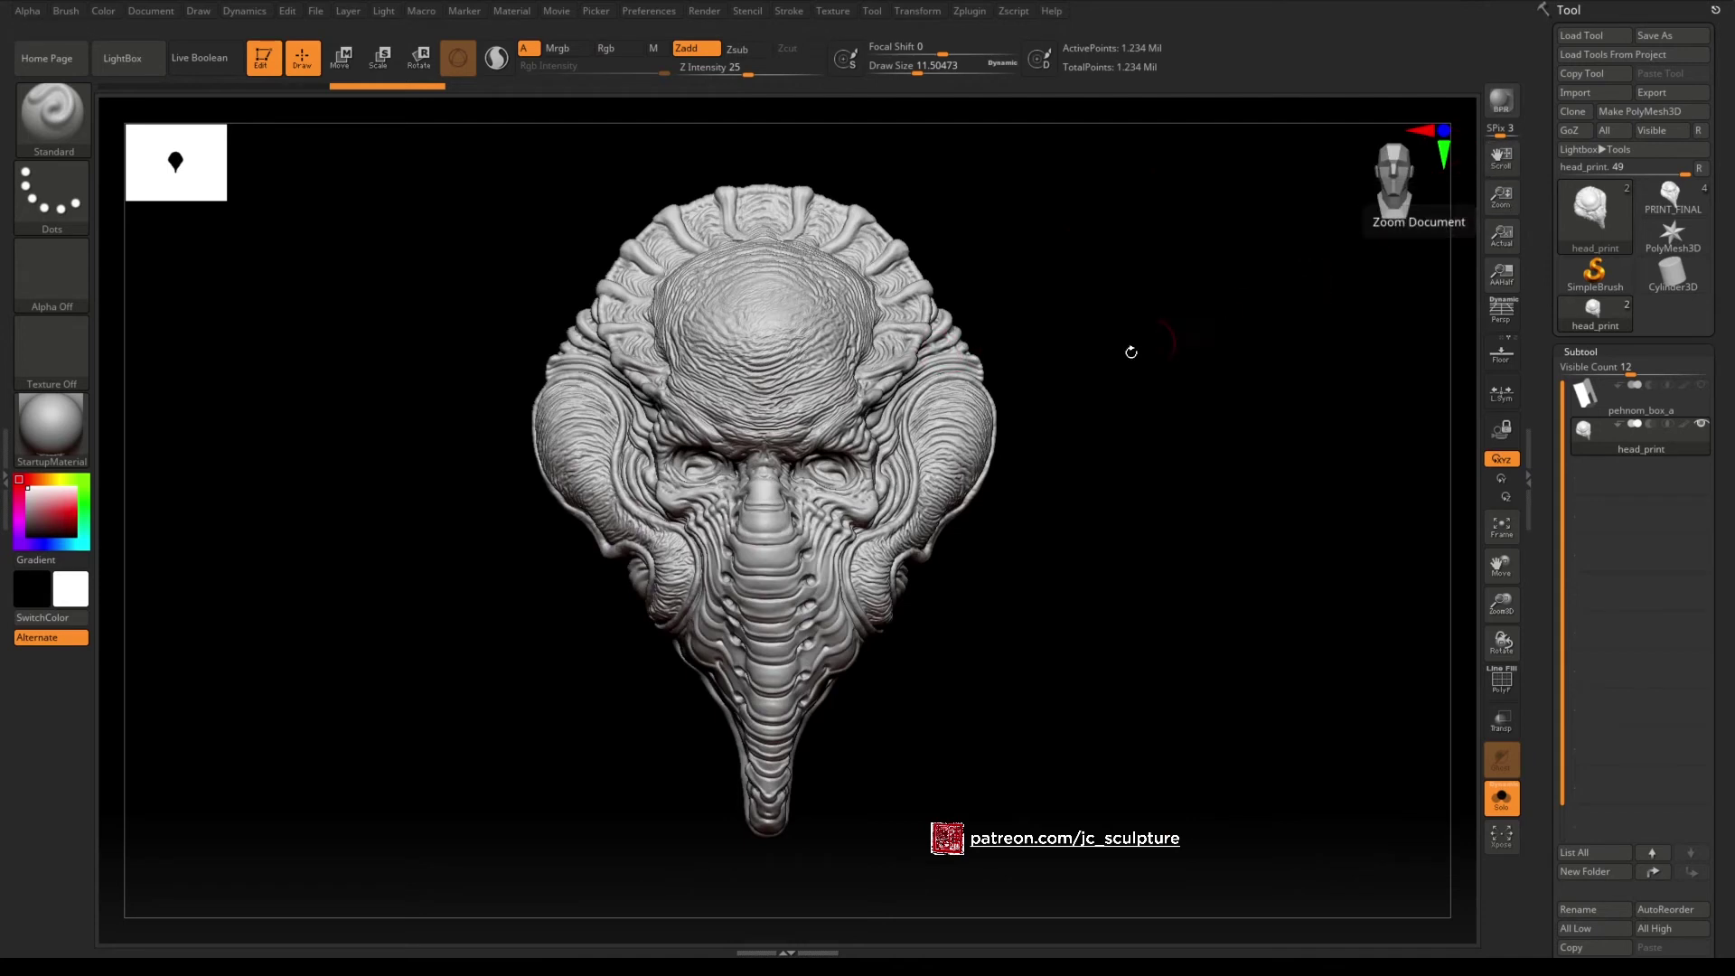
pyautogui.moveTo(1190, 359); pyautogui.dragTo(1273, 324)
pyautogui.moveTo(1501, 198); pyautogui.dragTo(1519, 4)
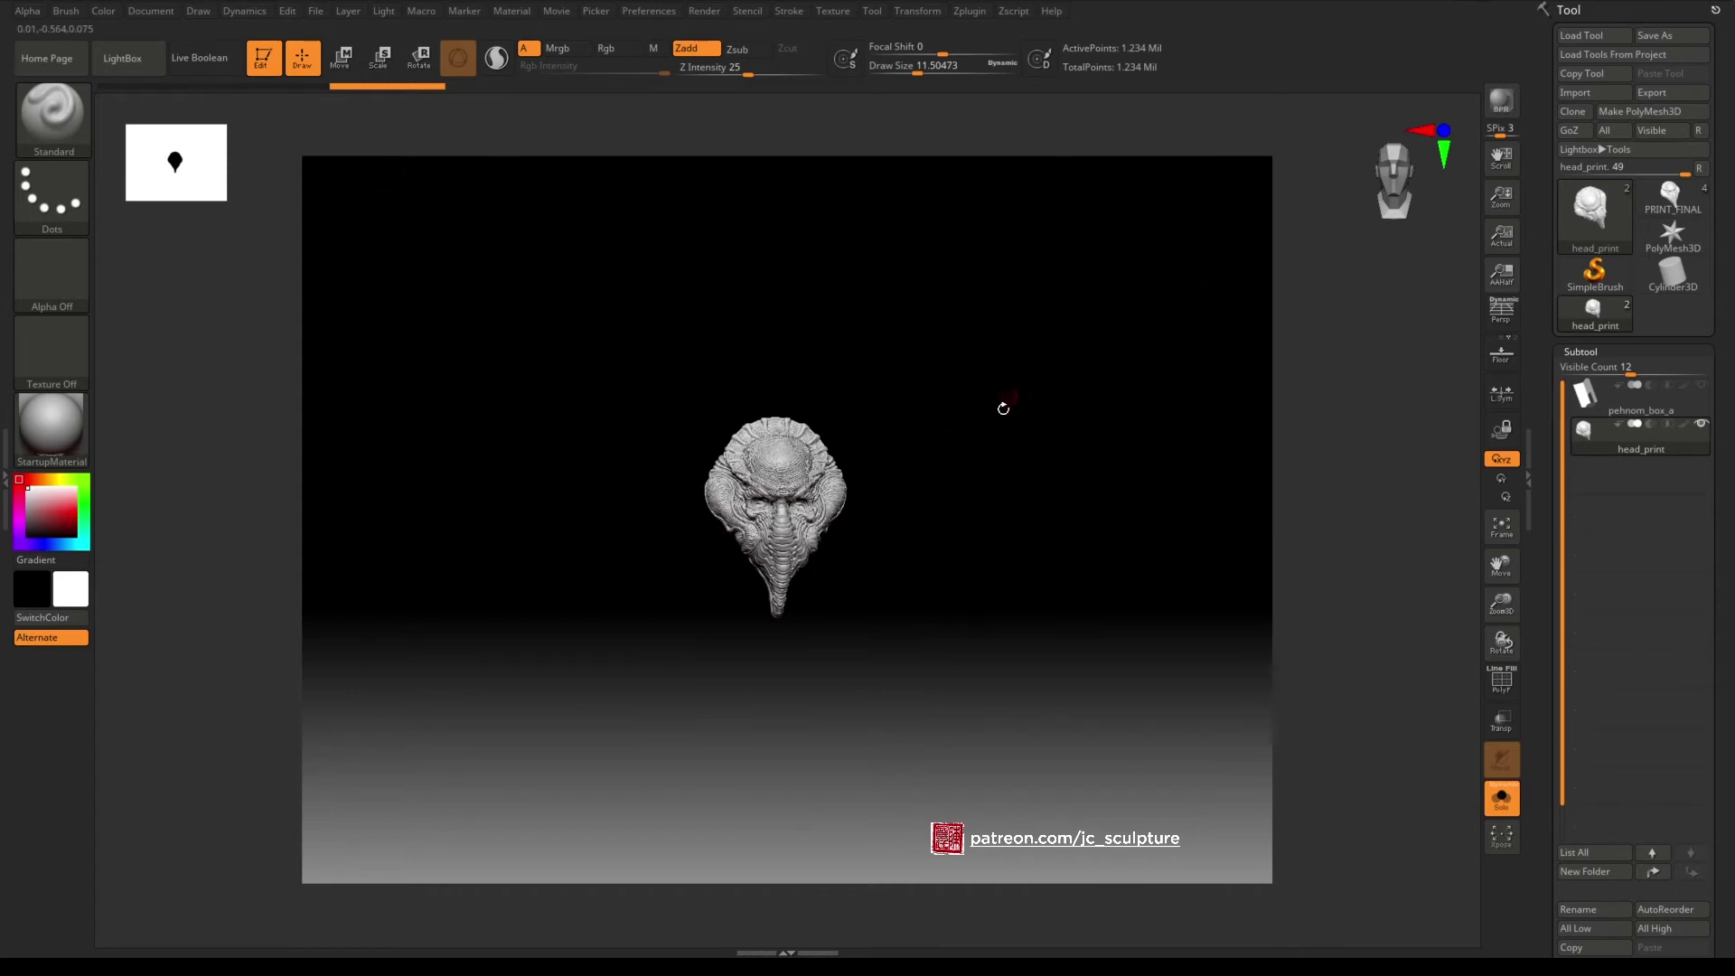
pyautogui.keyDown('ctrl'); pyautogui.moveTo(968, 426); pyautogui.dragTo(1039, 486, button='right'); pyautogui.keyUp('ctrl')
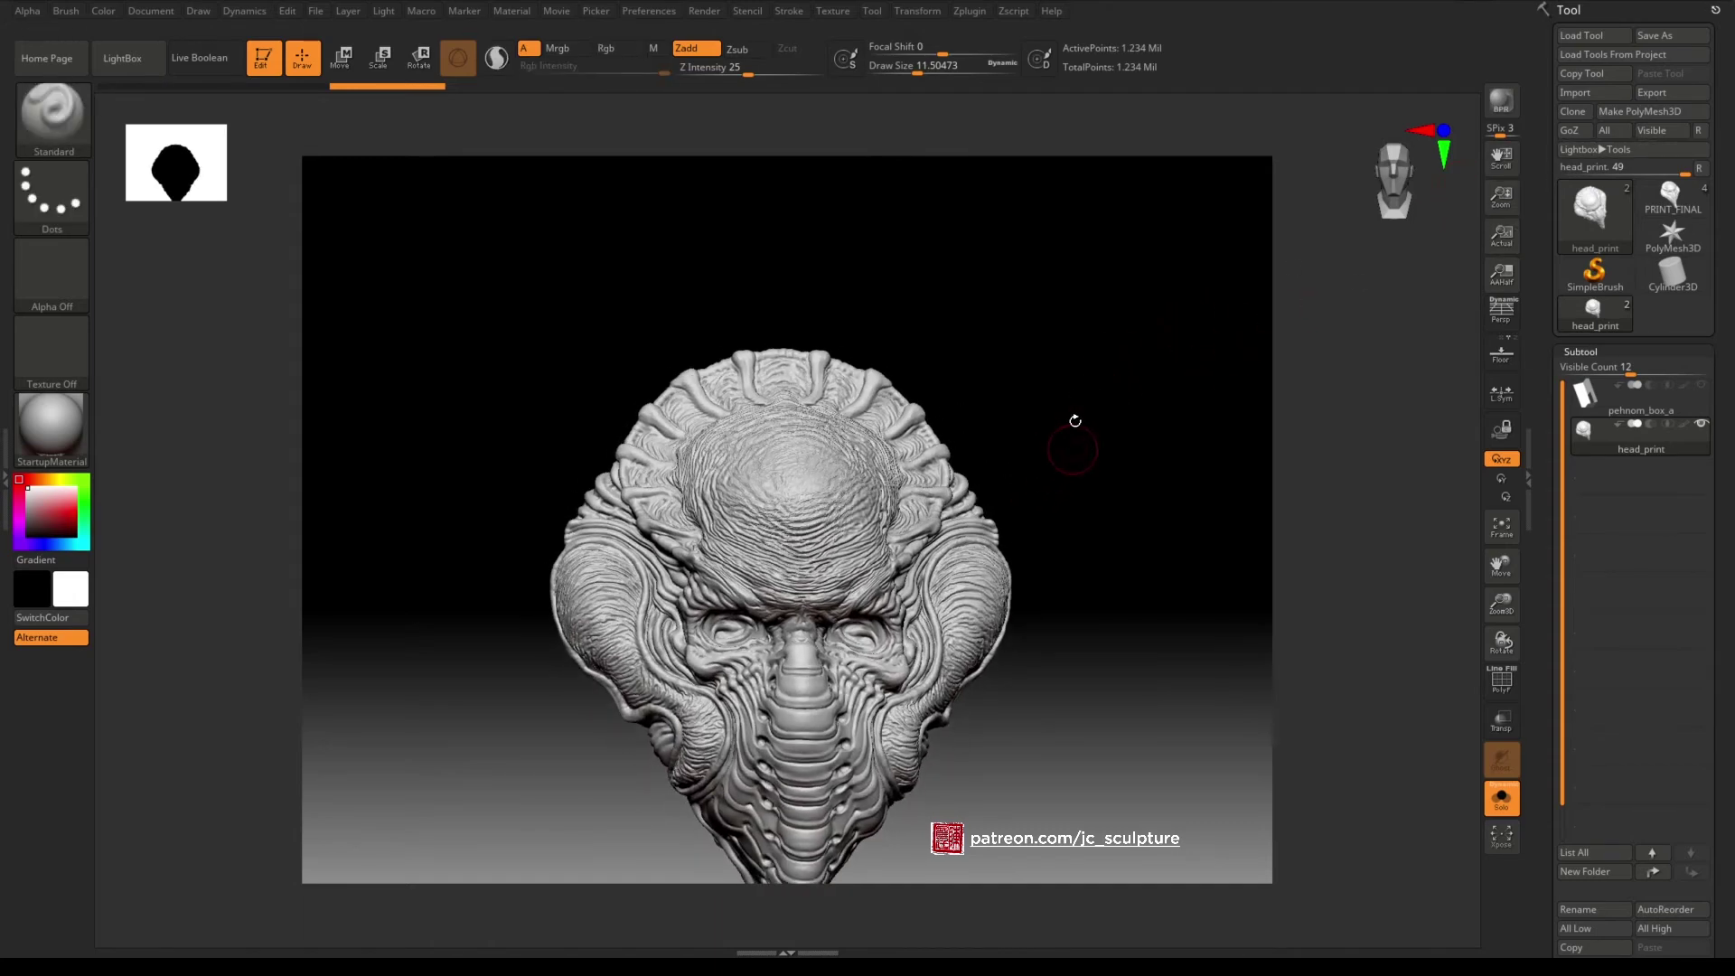
pyautogui.moveTo(1080, 389)
pyautogui.mouseDown()
pyautogui.moveTo(1088, 302)
pyautogui.moveTo(1123, 356)
pyautogui.mouseUp()
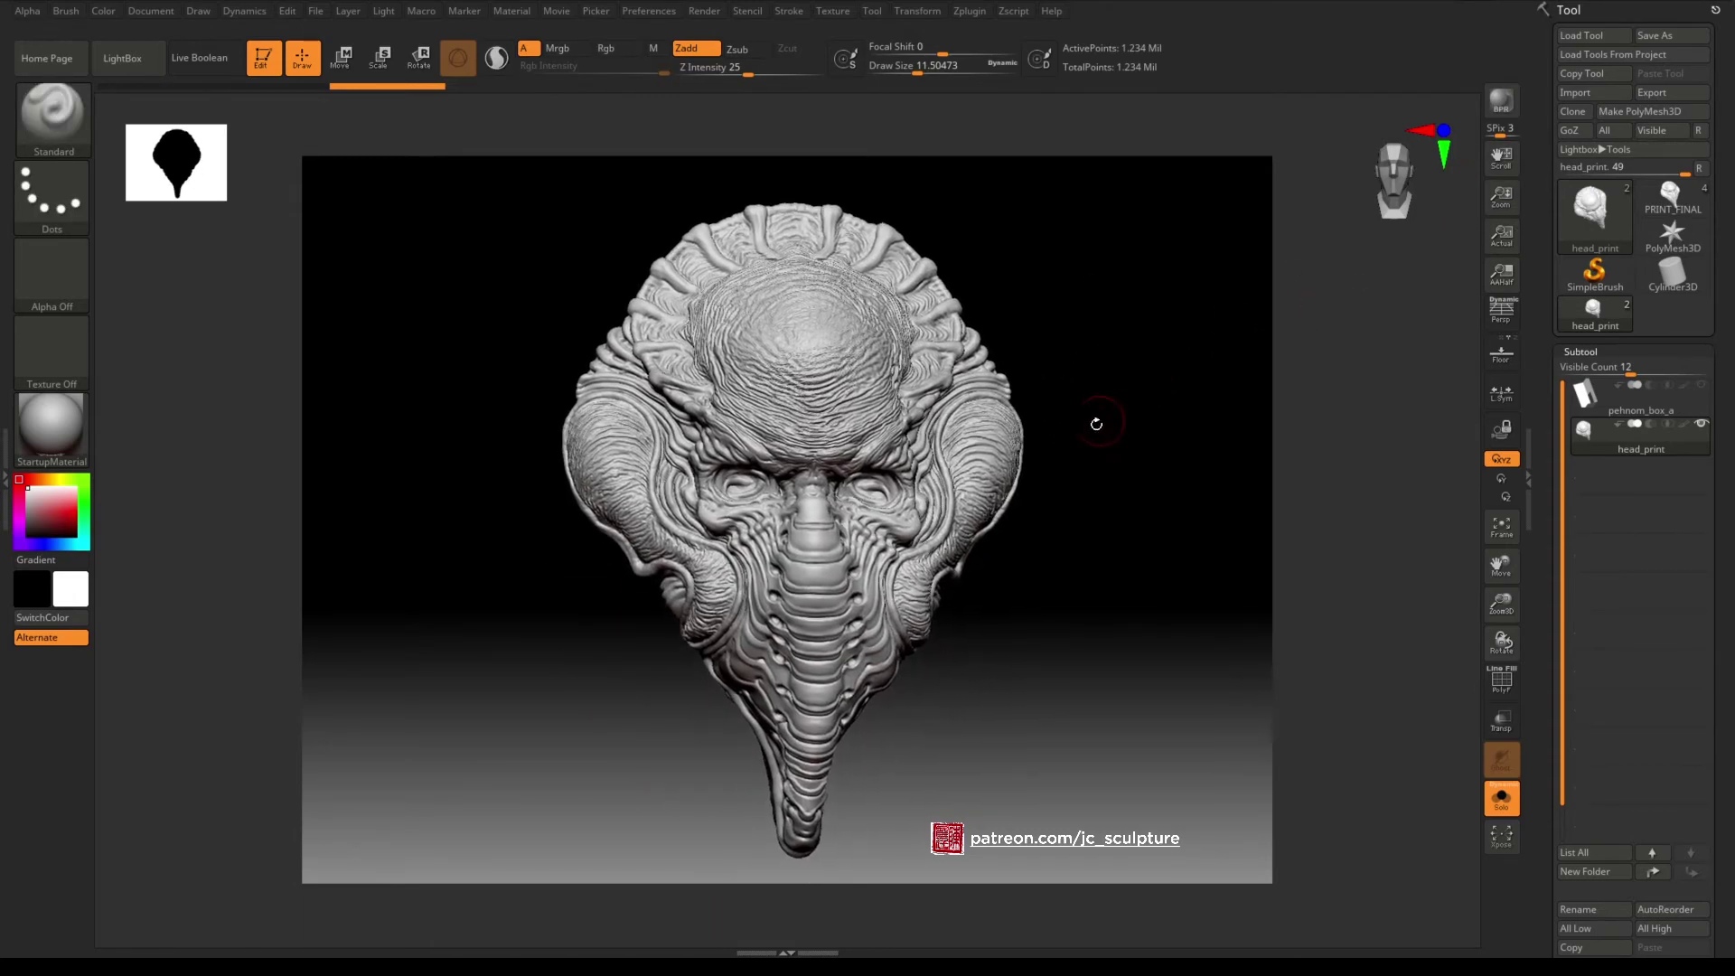
pyautogui.moveTo(1103, 427); pyautogui.dragTo(1106, 421)
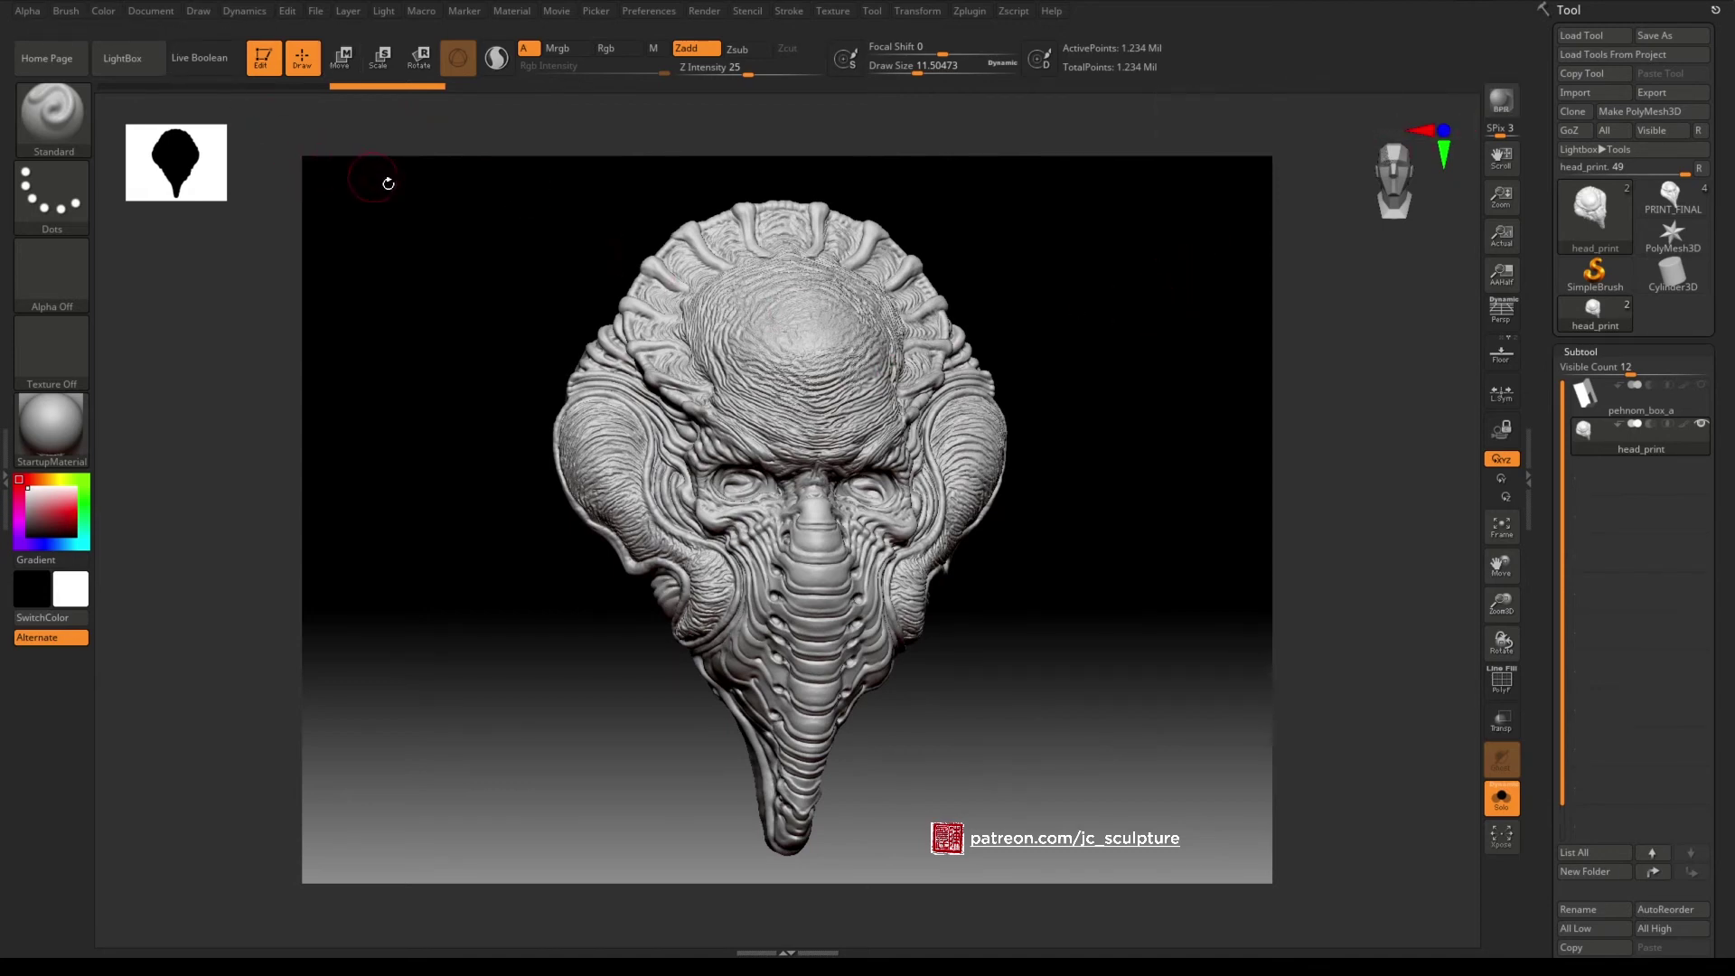
pyautogui.click(150, 11)
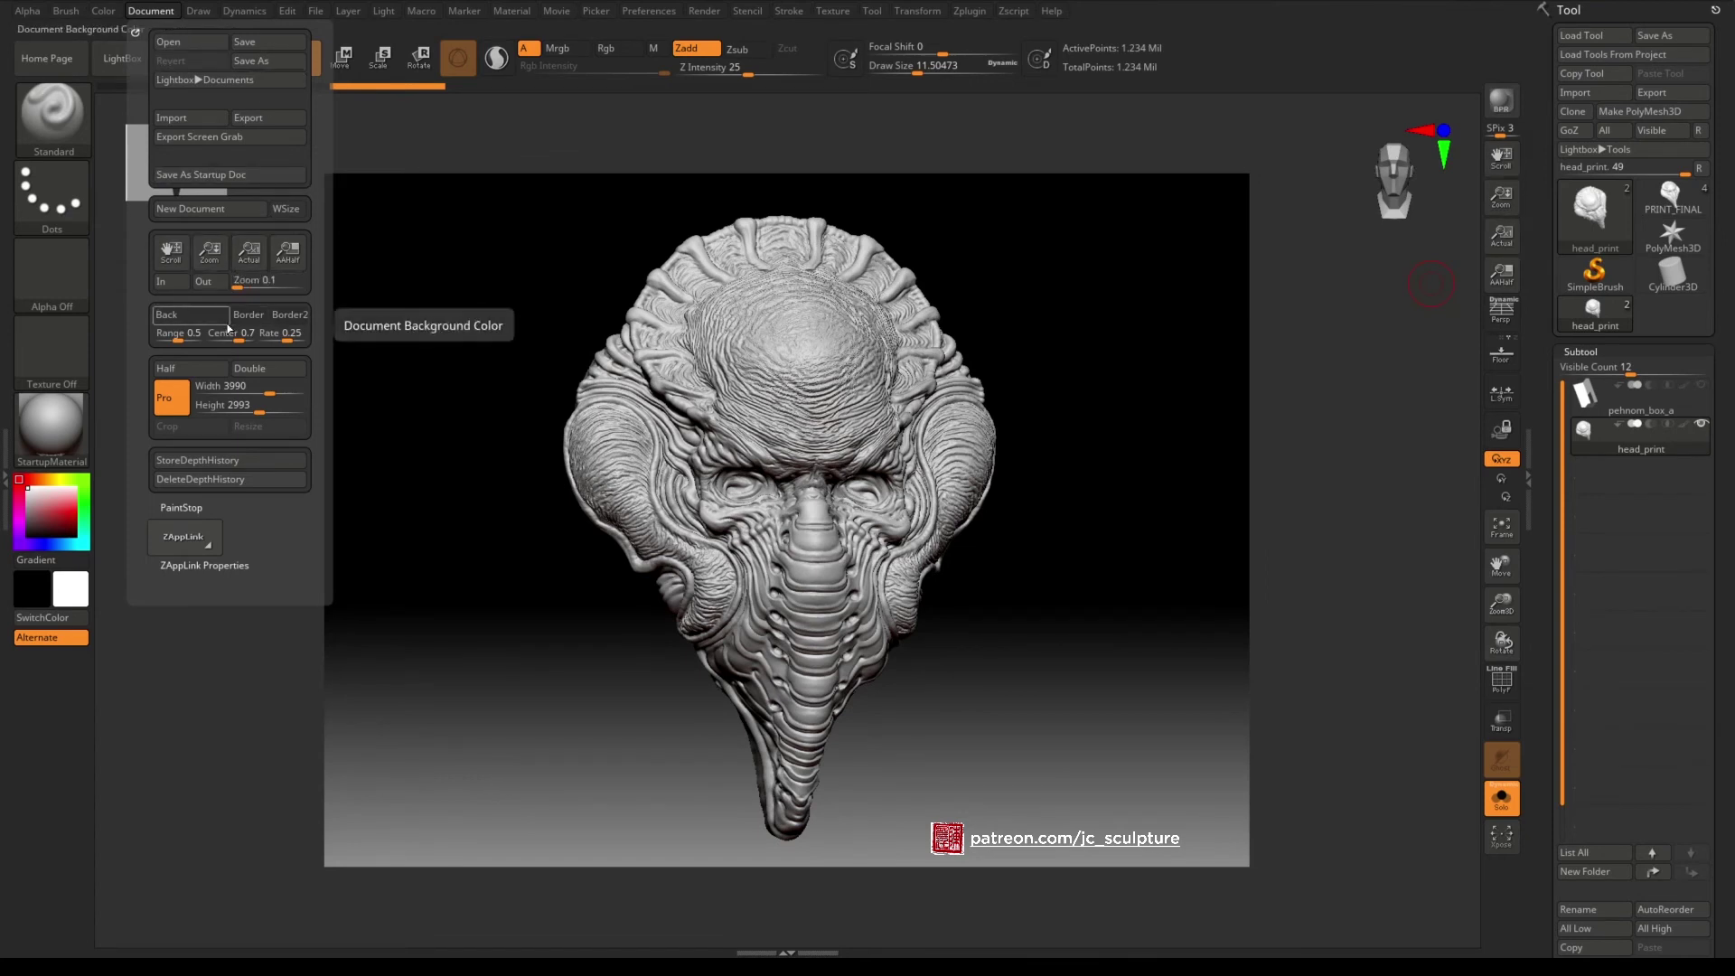
# Turn off Pro and resize the document to 2500 × 3000, confirming the resize.
pyautogui.click(177, 403)
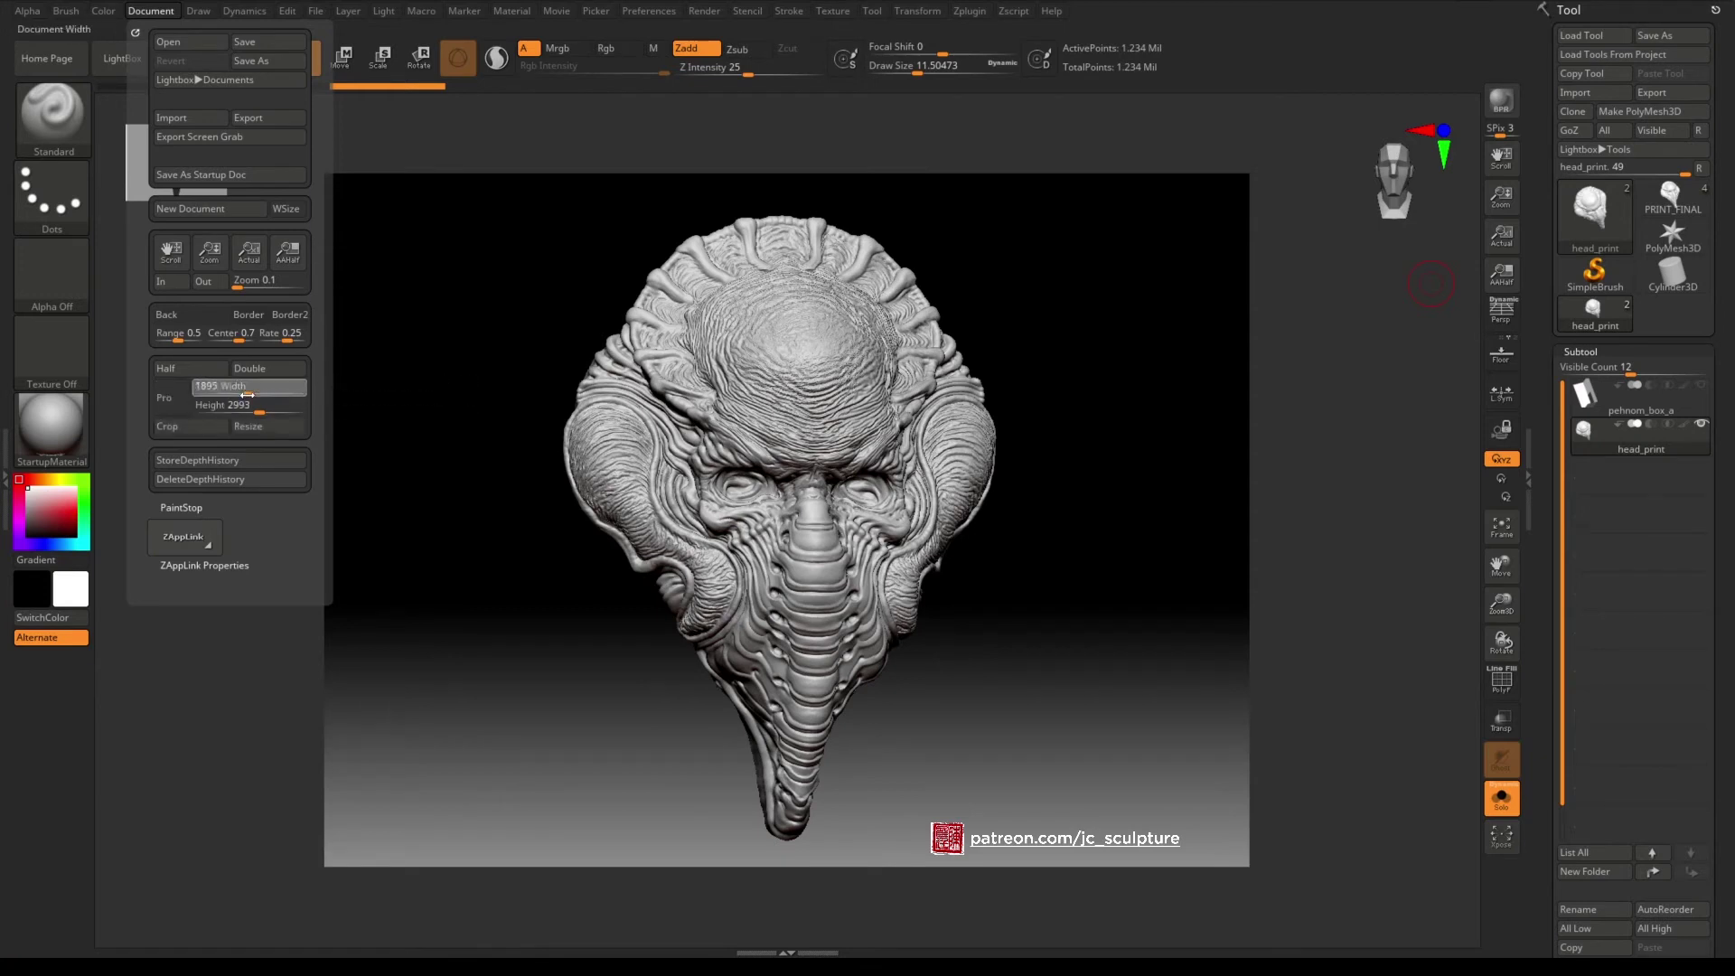
pyautogui.click(258, 394)
pyautogui.write('1895')
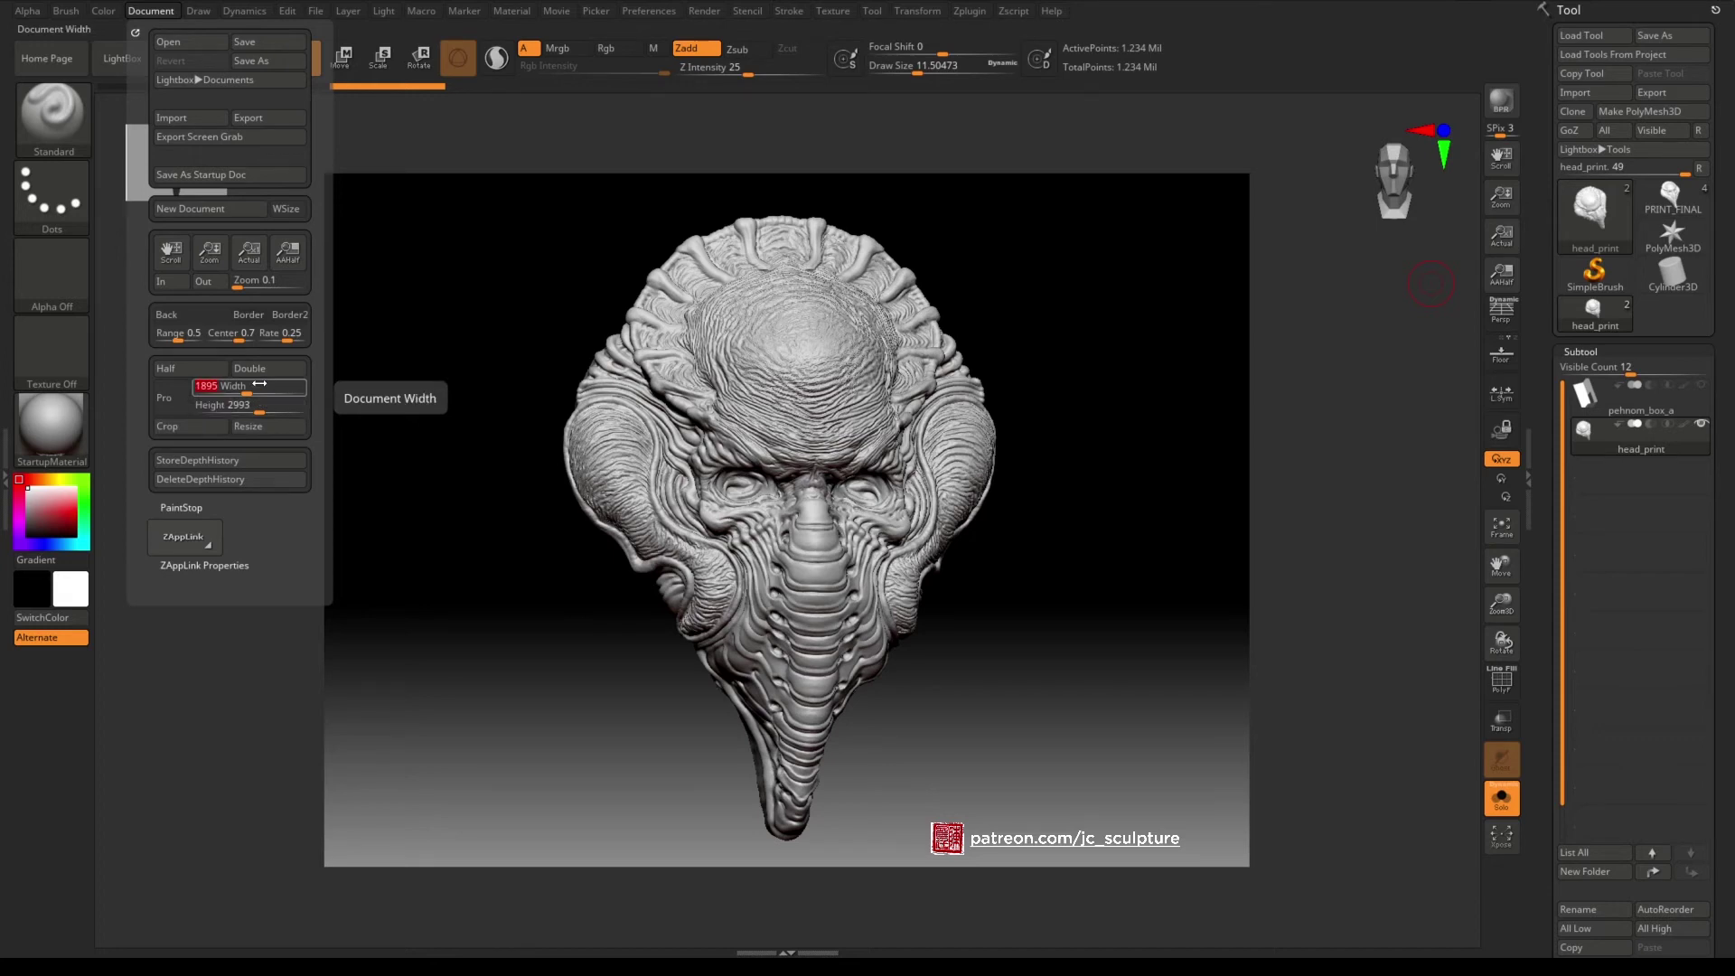
pyautogui.write('20')
pyautogui.press('Tab')
pyautogui.write('30')
pyautogui.click(282, 435)
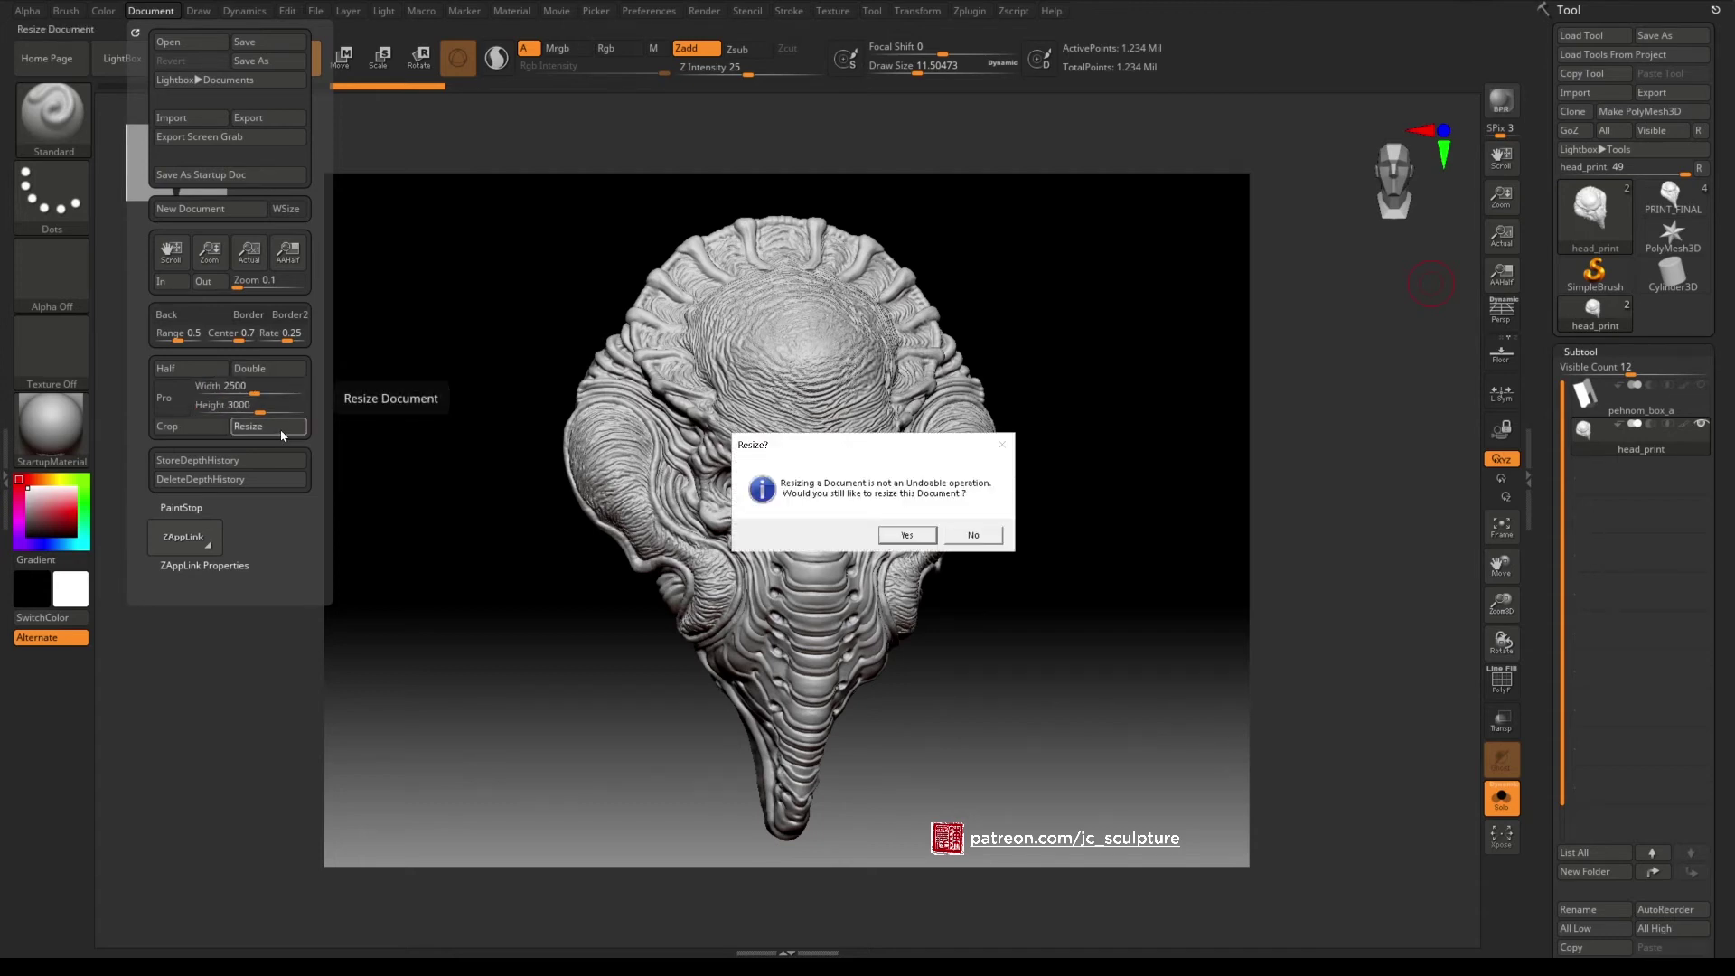
pyautogui.click(906, 535)
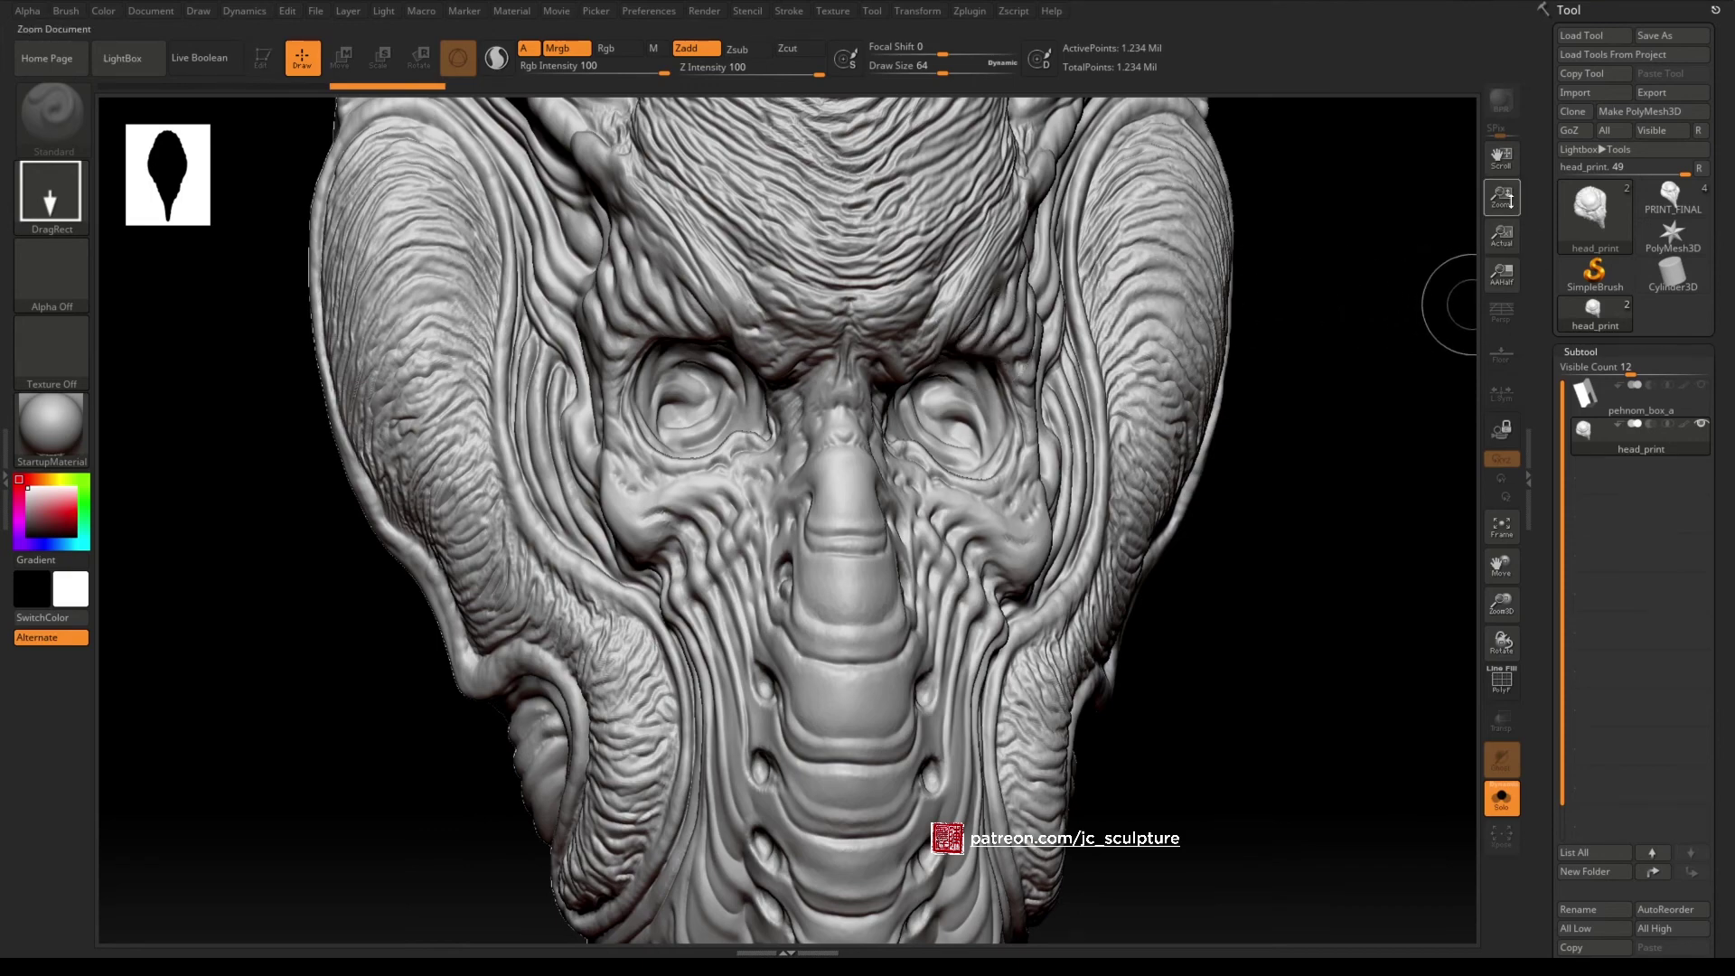
# Fit the portrait canvas in view, clear it, and redraw head_print onto it.
pyautogui.moveTo(1502, 199); pyautogui.dragTo(1475, 71)
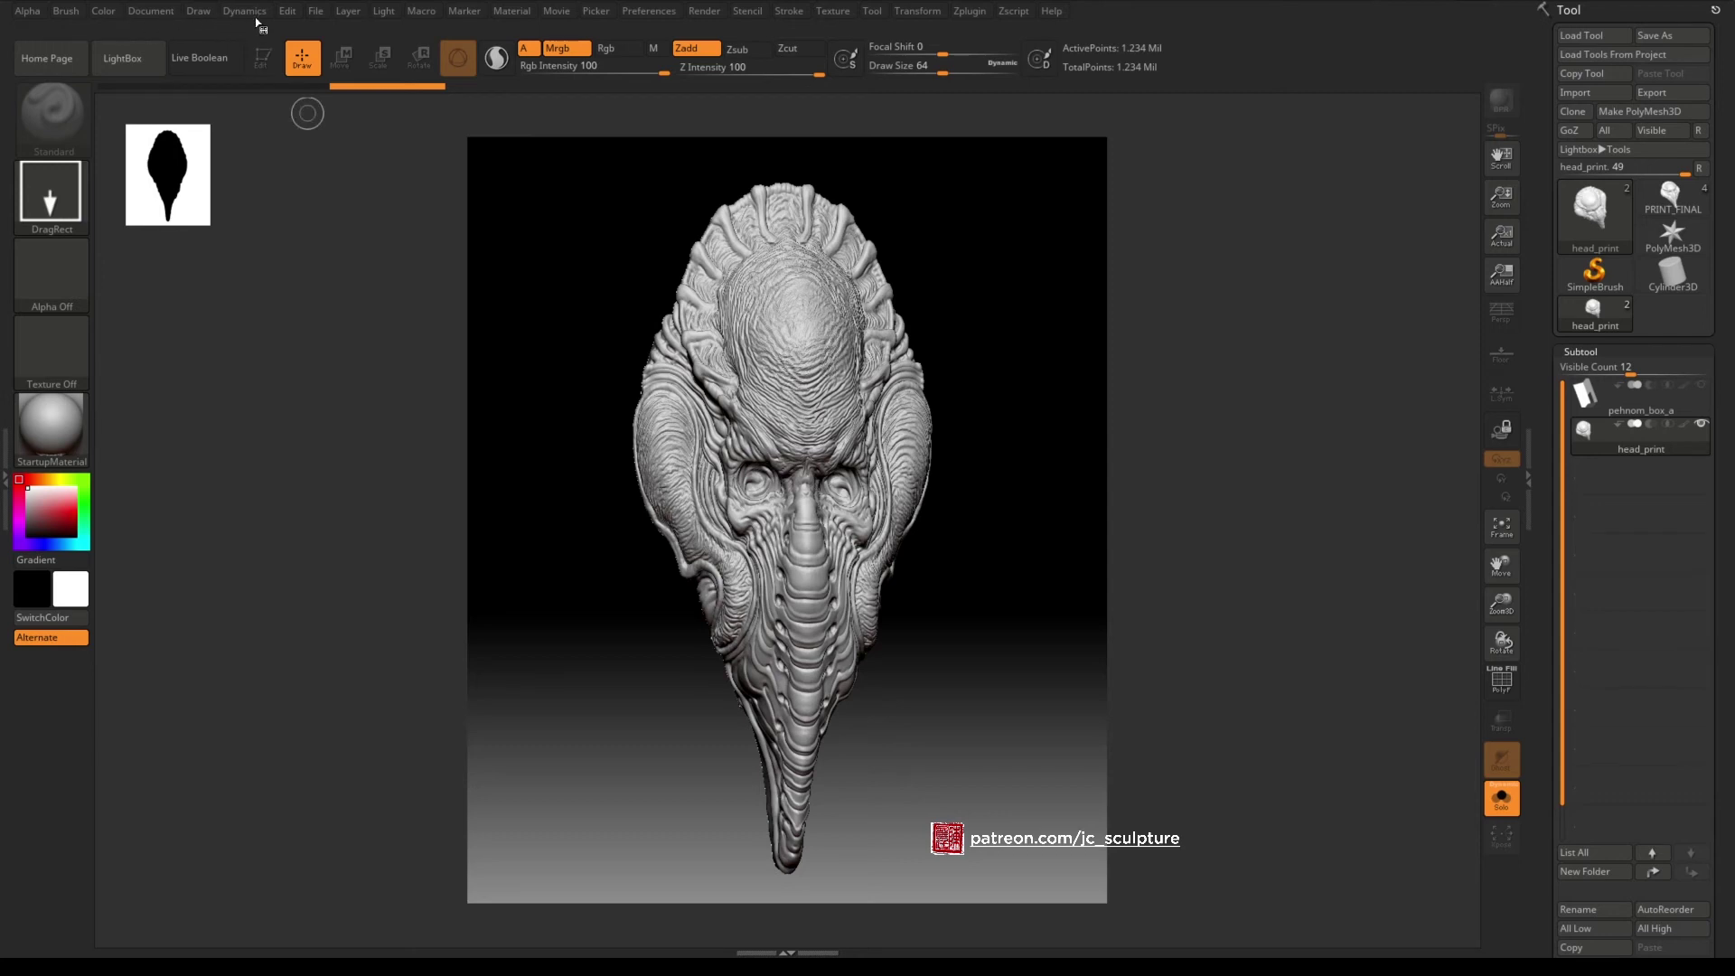
pyautogui.click(105, 22)
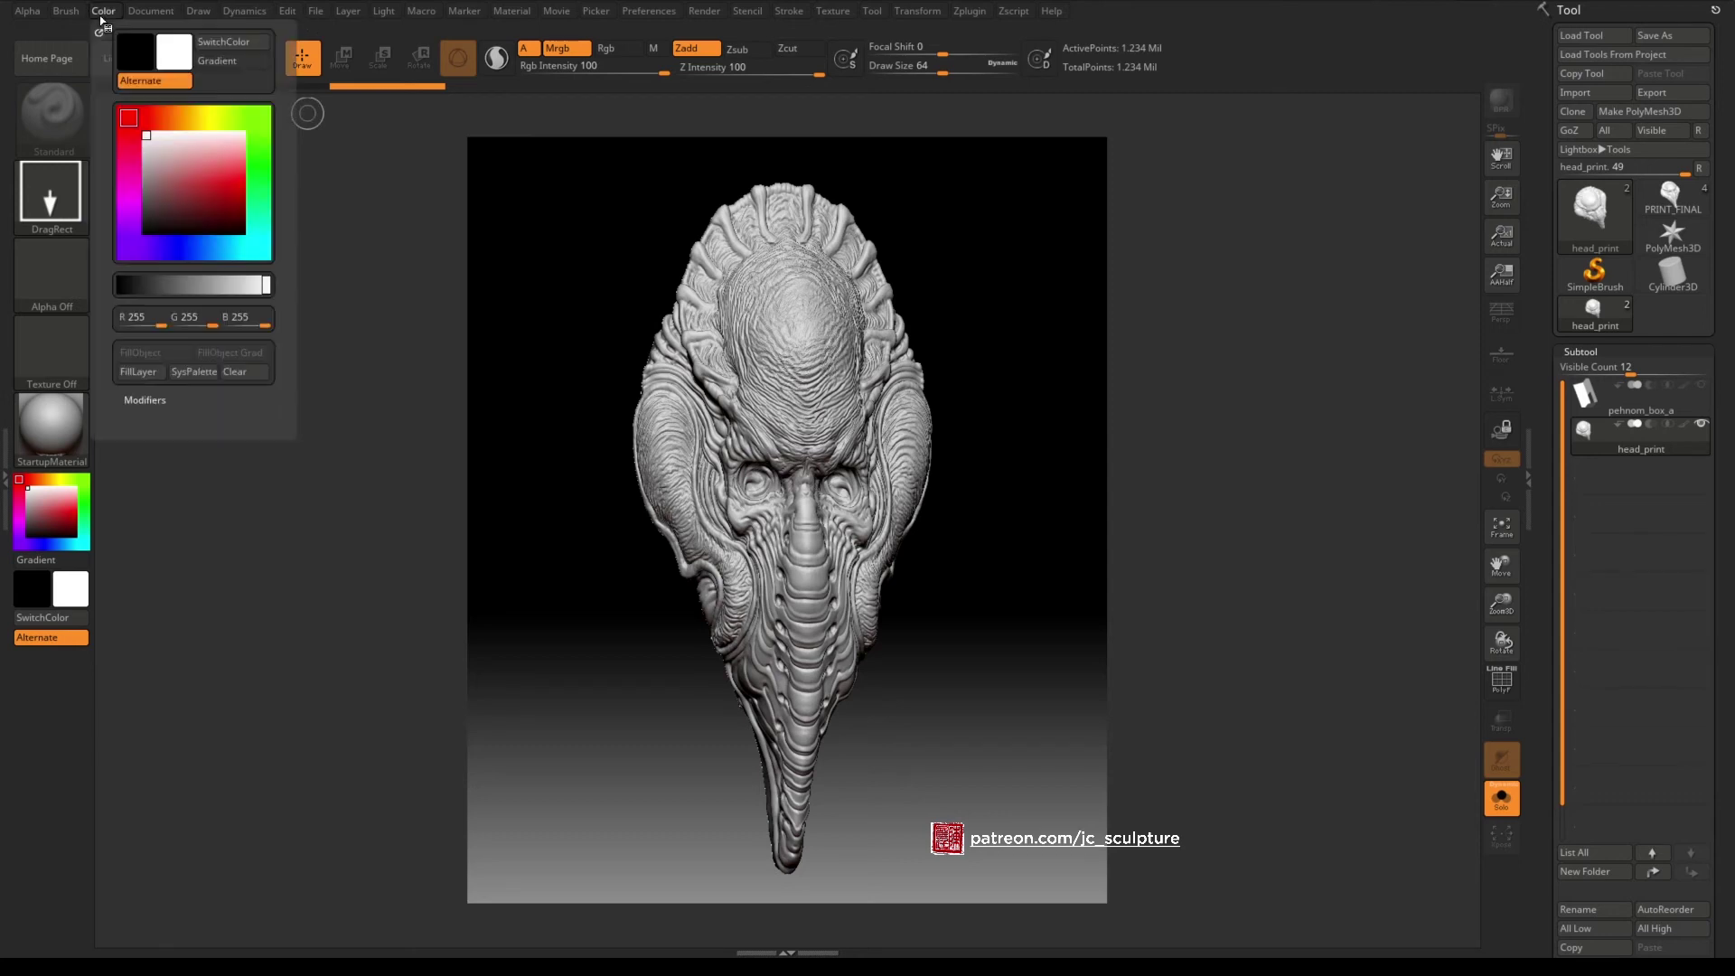
pyautogui.click(252, 373)
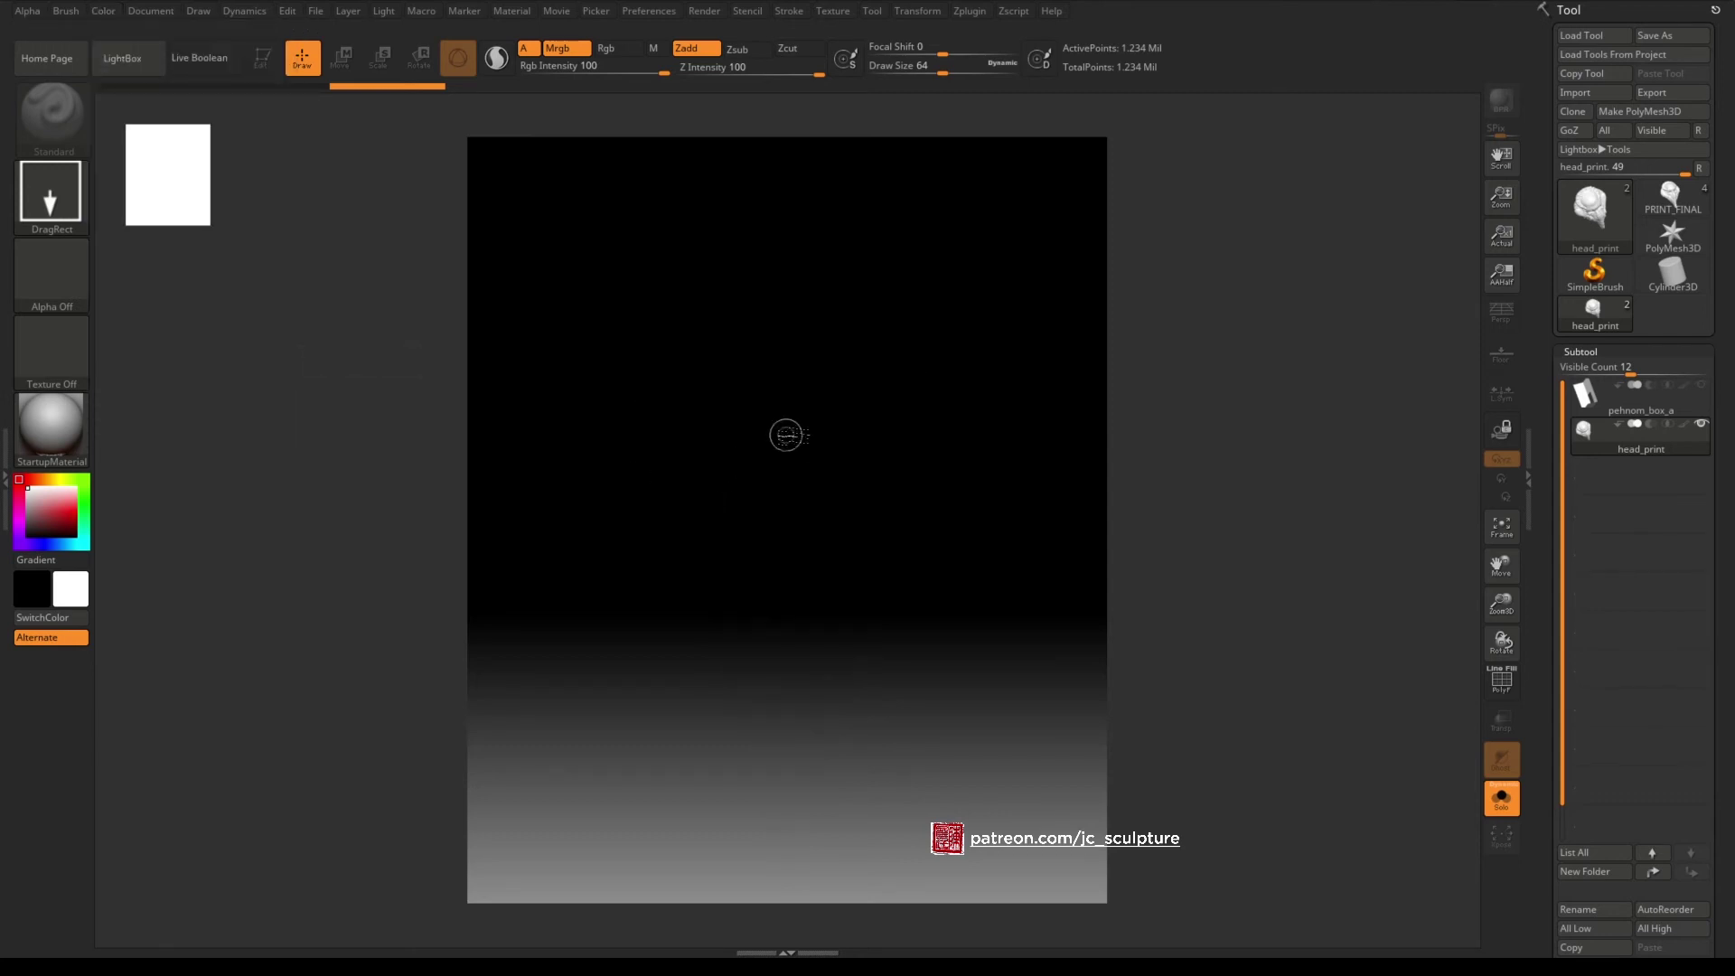
pyautogui.moveTo(786, 435)
pyautogui.mouseDown()
pyautogui.moveTo(805, 569)
pyautogui.moveTo(798, 794)
pyautogui.mouseUp()
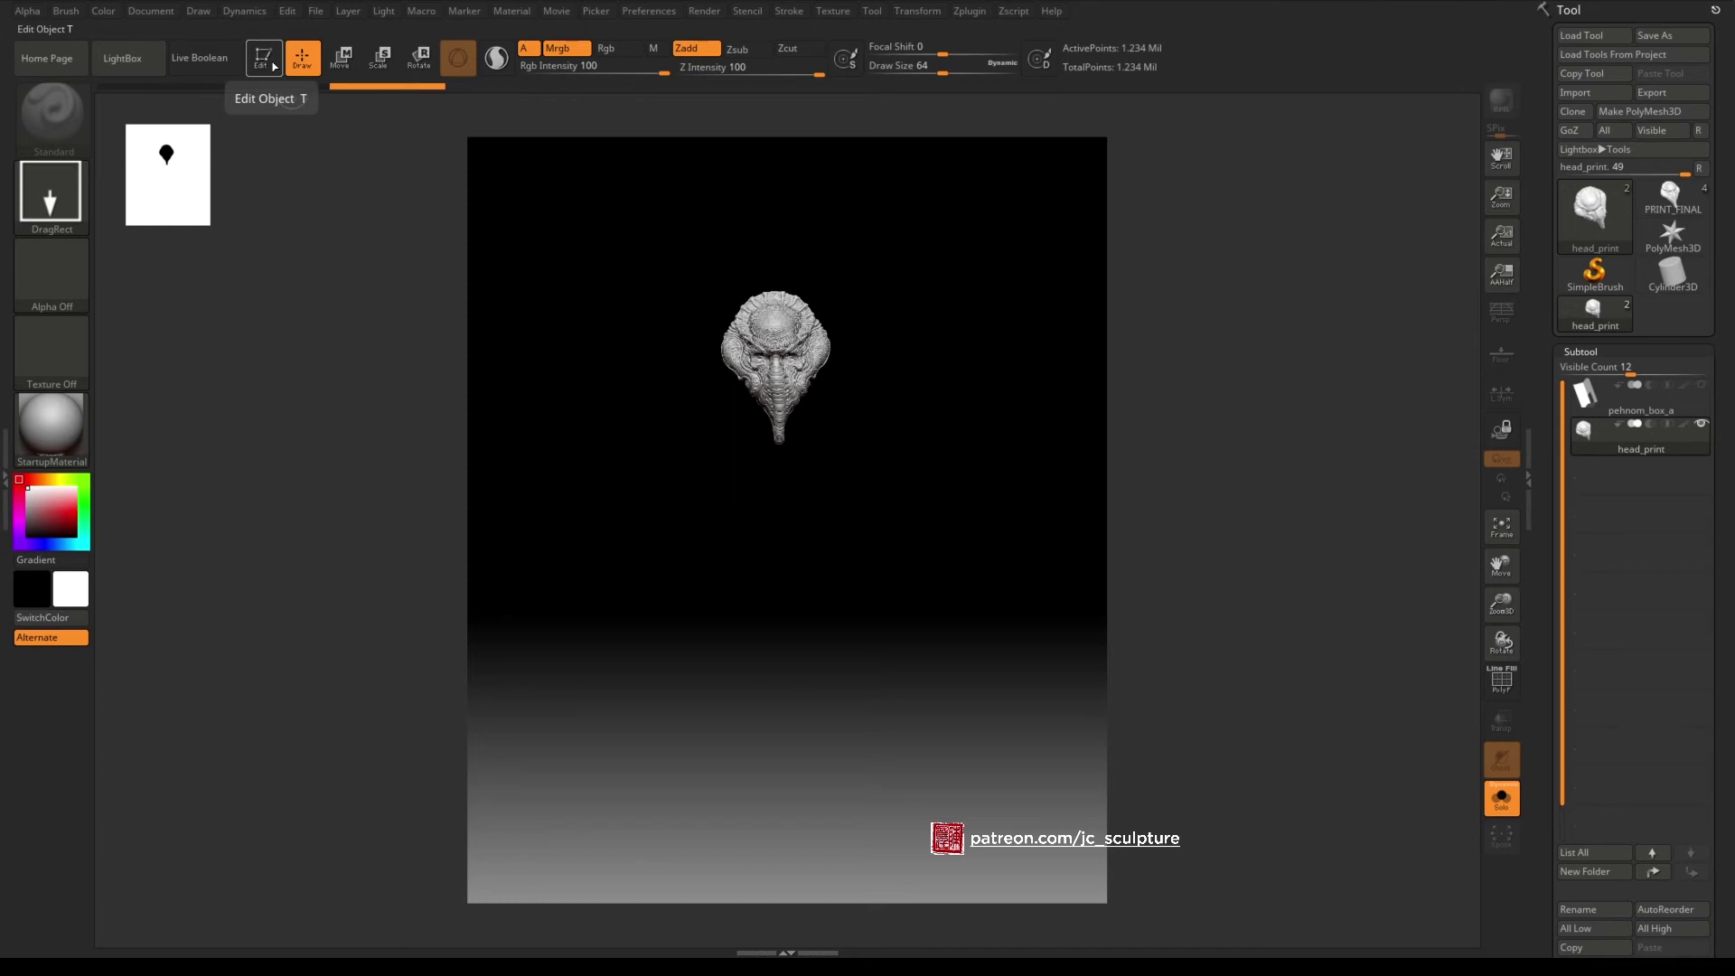
# Enable Edit, frame the head to fill the 2500 × 3000 canvas, and BPR render it.
pyautogui.click(274, 65)
pyautogui.moveTo(813, 484)
pyautogui.mouseDown()
pyautogui.moveTo(883, 465)
pyautogui.moveTo(842, 483)
pyautogui.mouseUp()
pyautogui.keyDown('ctrl'); pyautogui.moveTo(872, 387); pyautogui.dragTo(934, 454, button='right'); pyautogui.keyUp('ctrl')
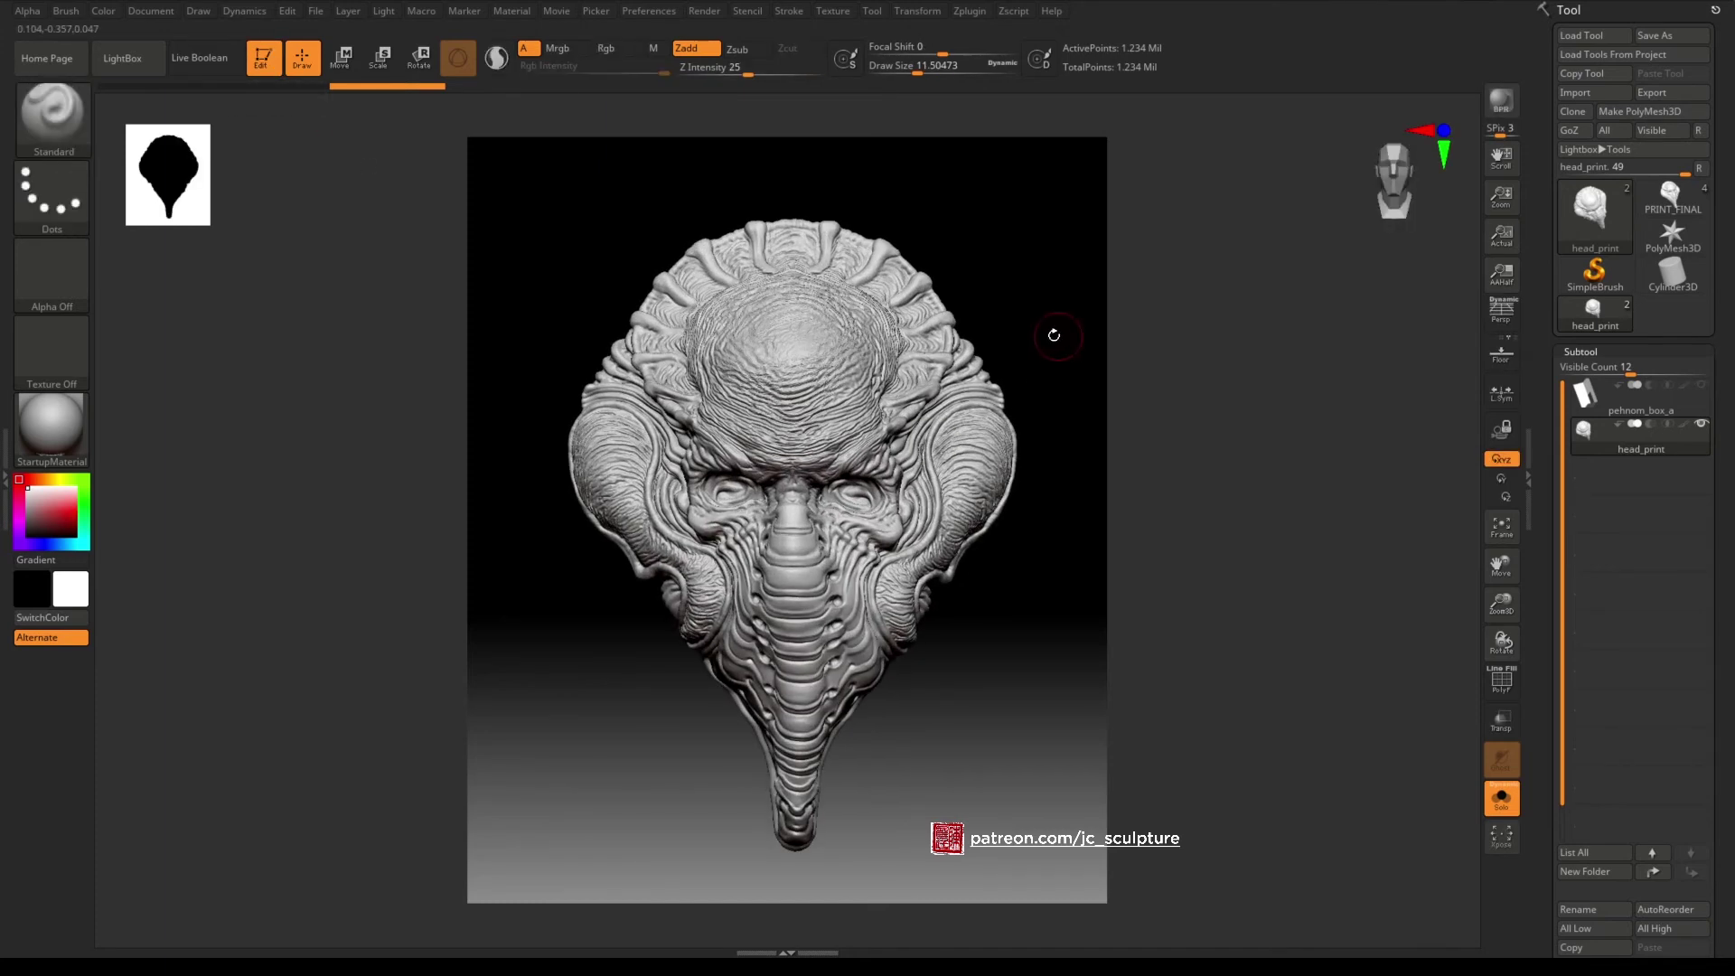
pyautogui.moveTo(1057, 337)
pyautogui.keyDown('alt'); pyautogui.mouseDown(button='right')
pyautogui.moveTo(1034, 344)
pyautogui.moveTo(1038, 286)
pyautogui.mouseUp(button='right'); pyautogui.keyUp('alt')
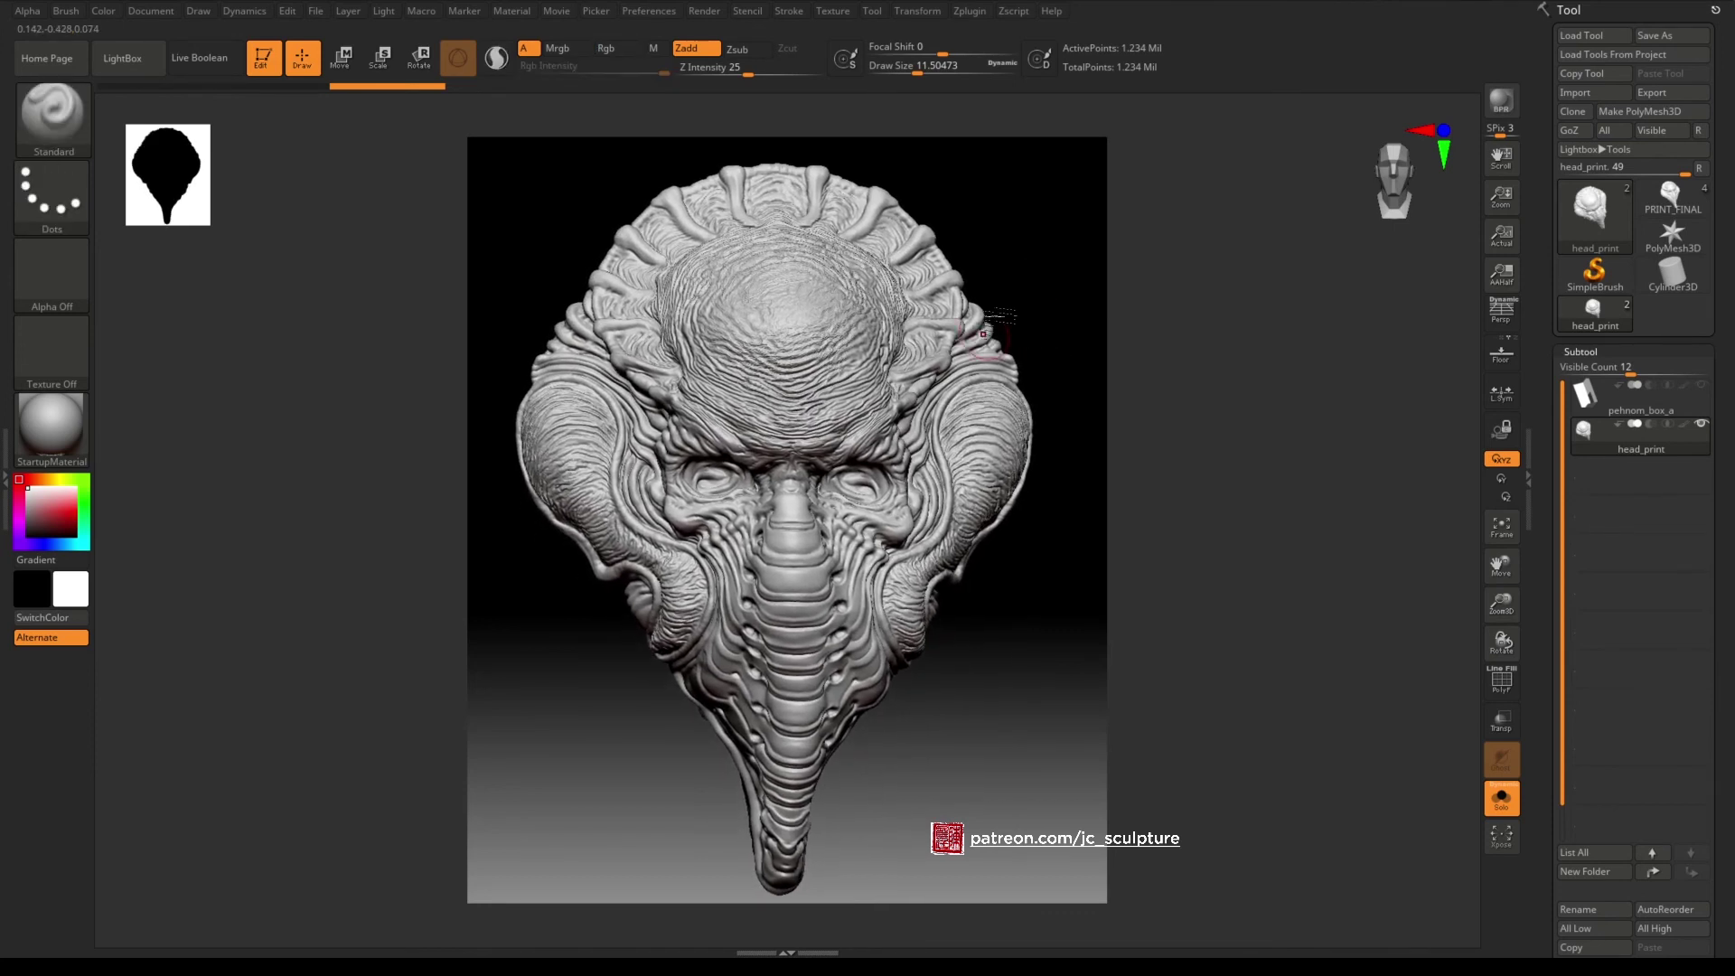
pyautogui.hotkey('shift', 'r')
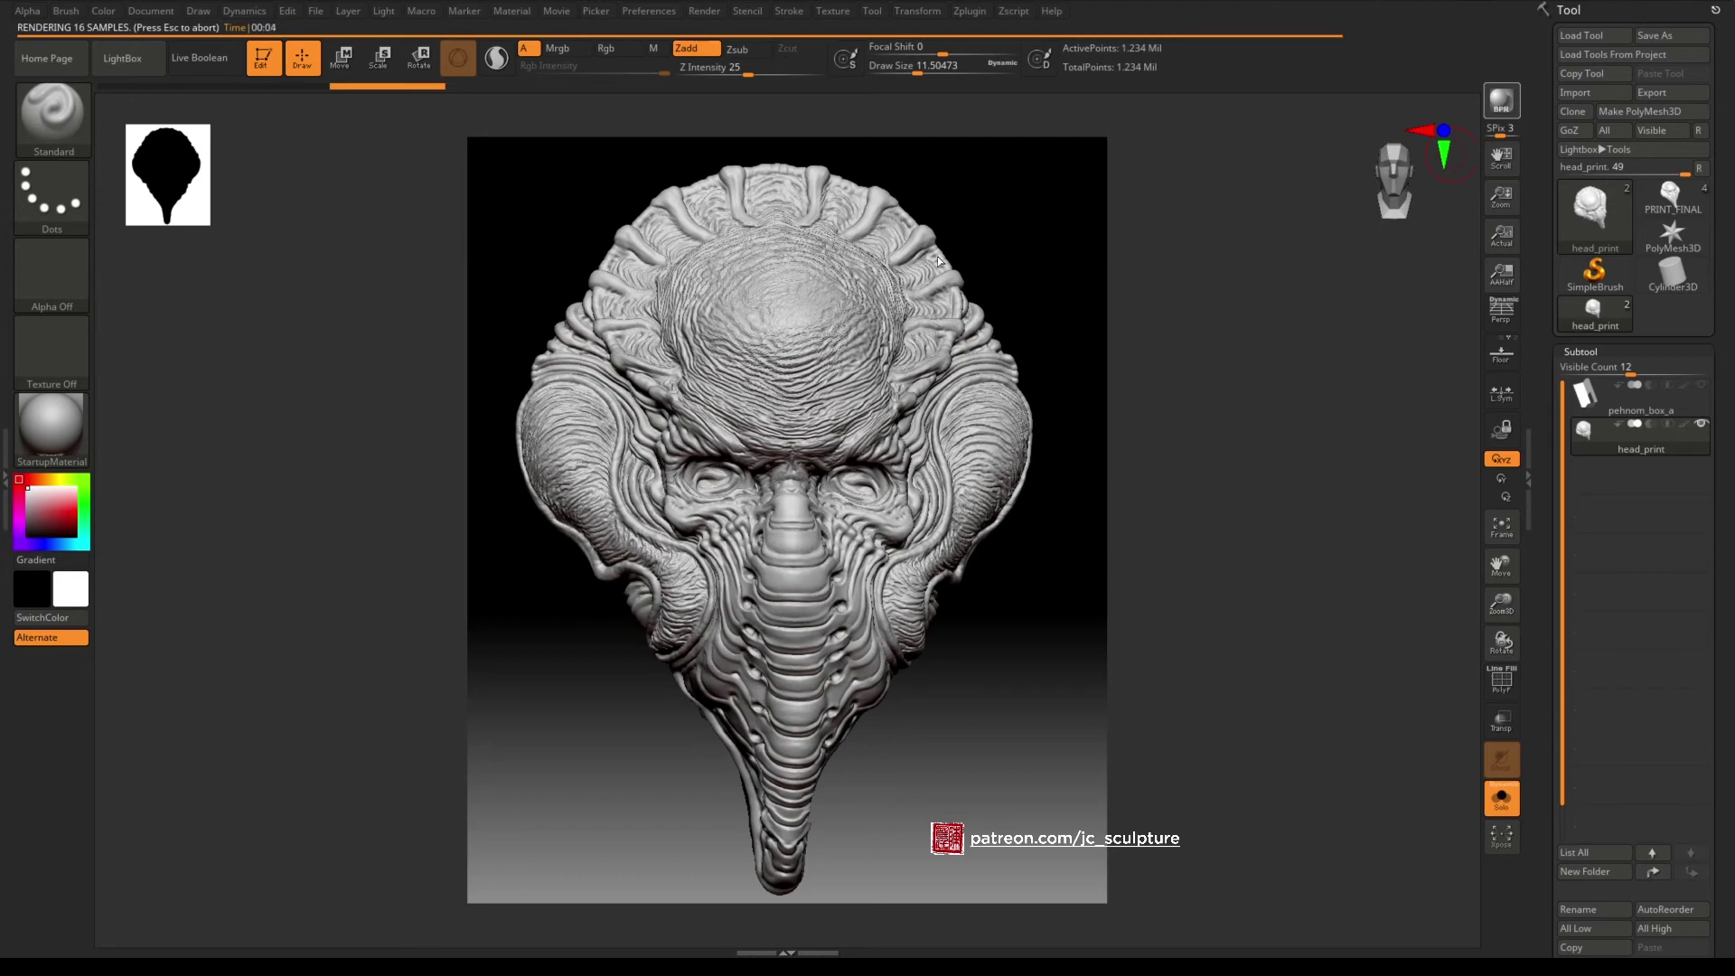
pyautogui.click(150, 13)
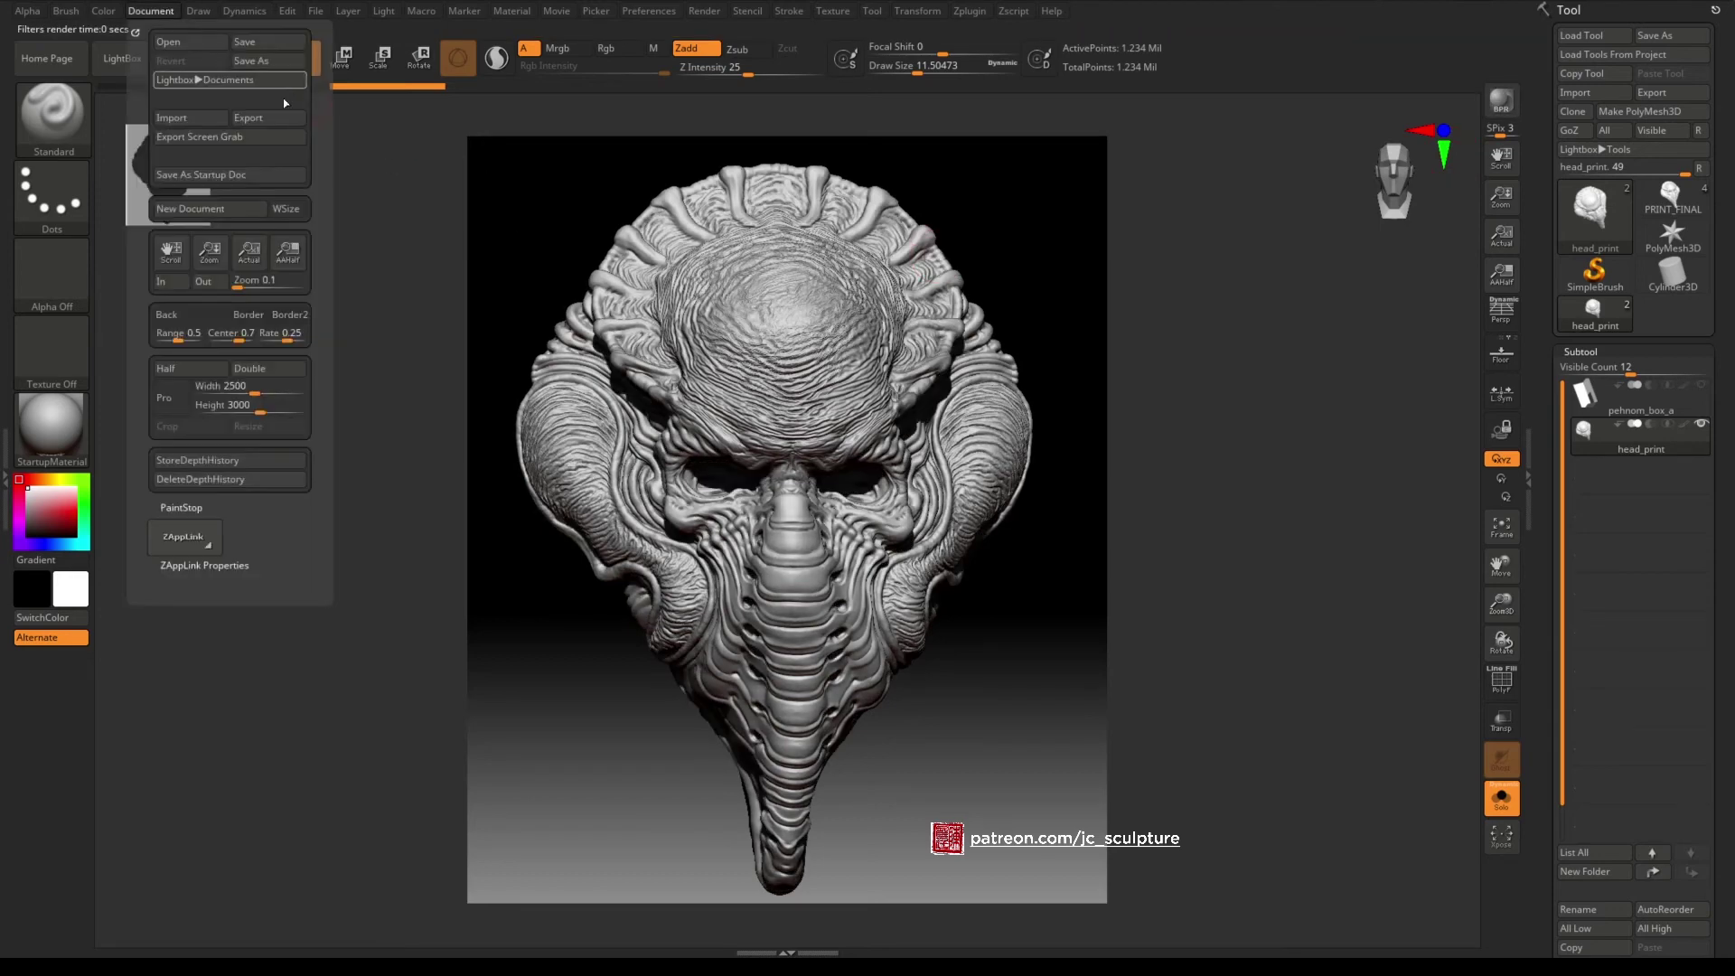
# Export the BPR render as the JPEG portrait.jpg into the tut folder.
pyautogui.click(249, 117)
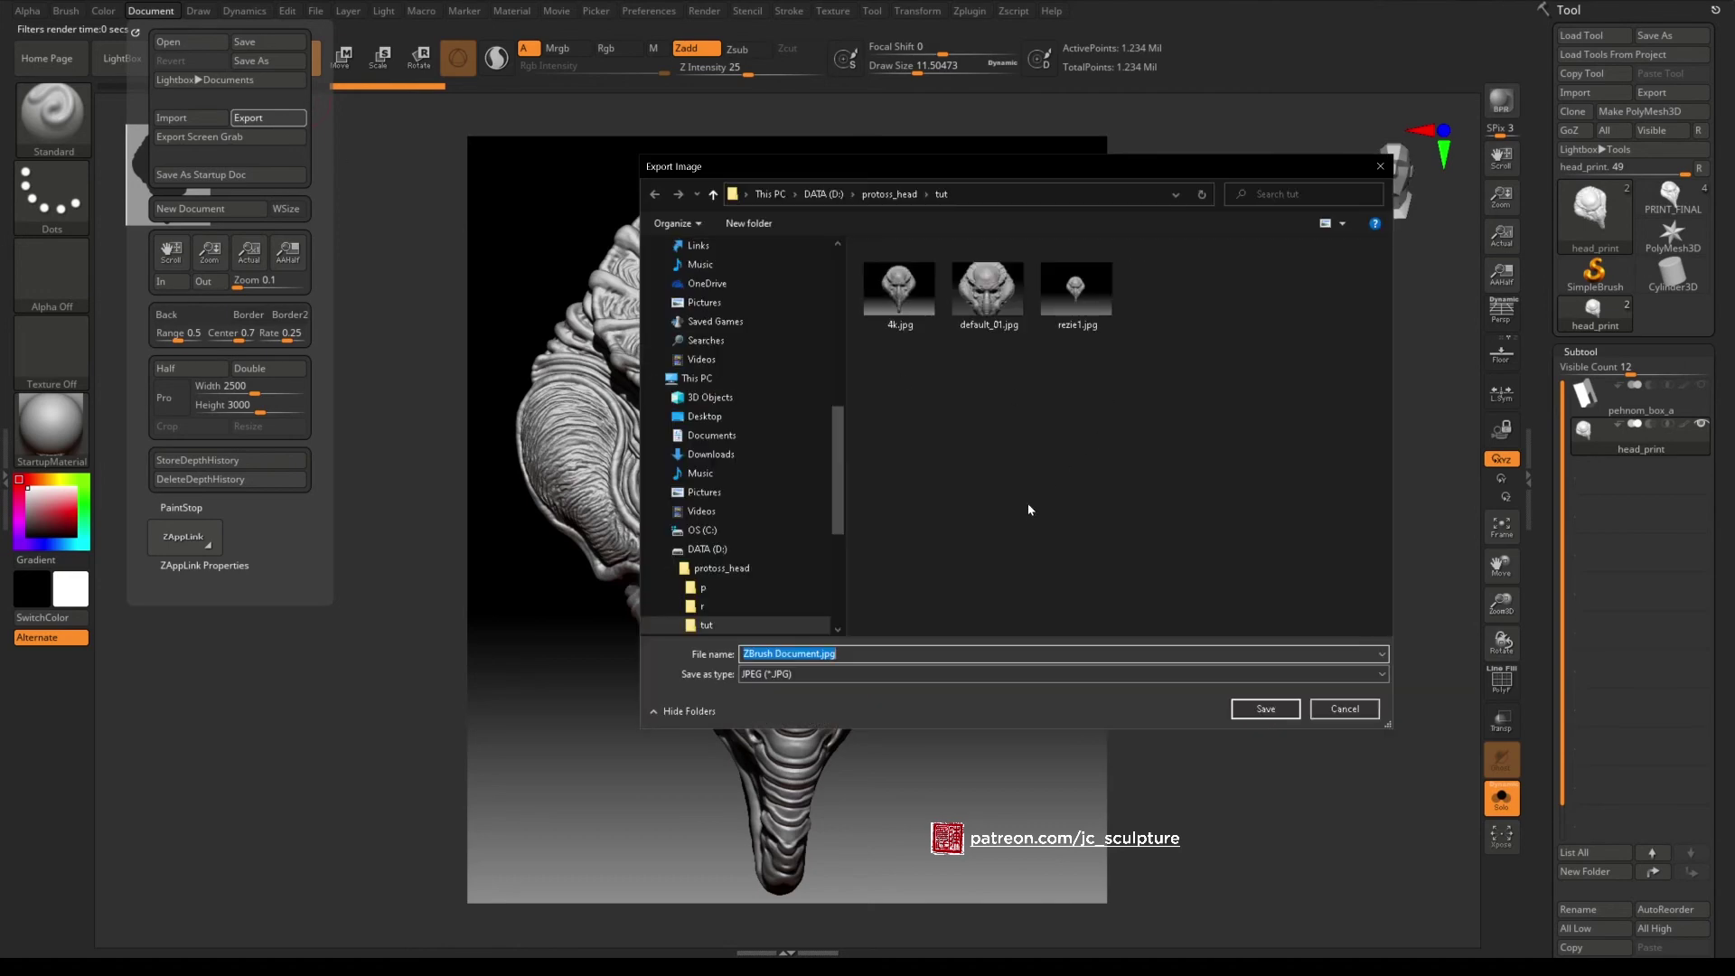
pyautogui.write('portrait')
pyautogui.press('Return')
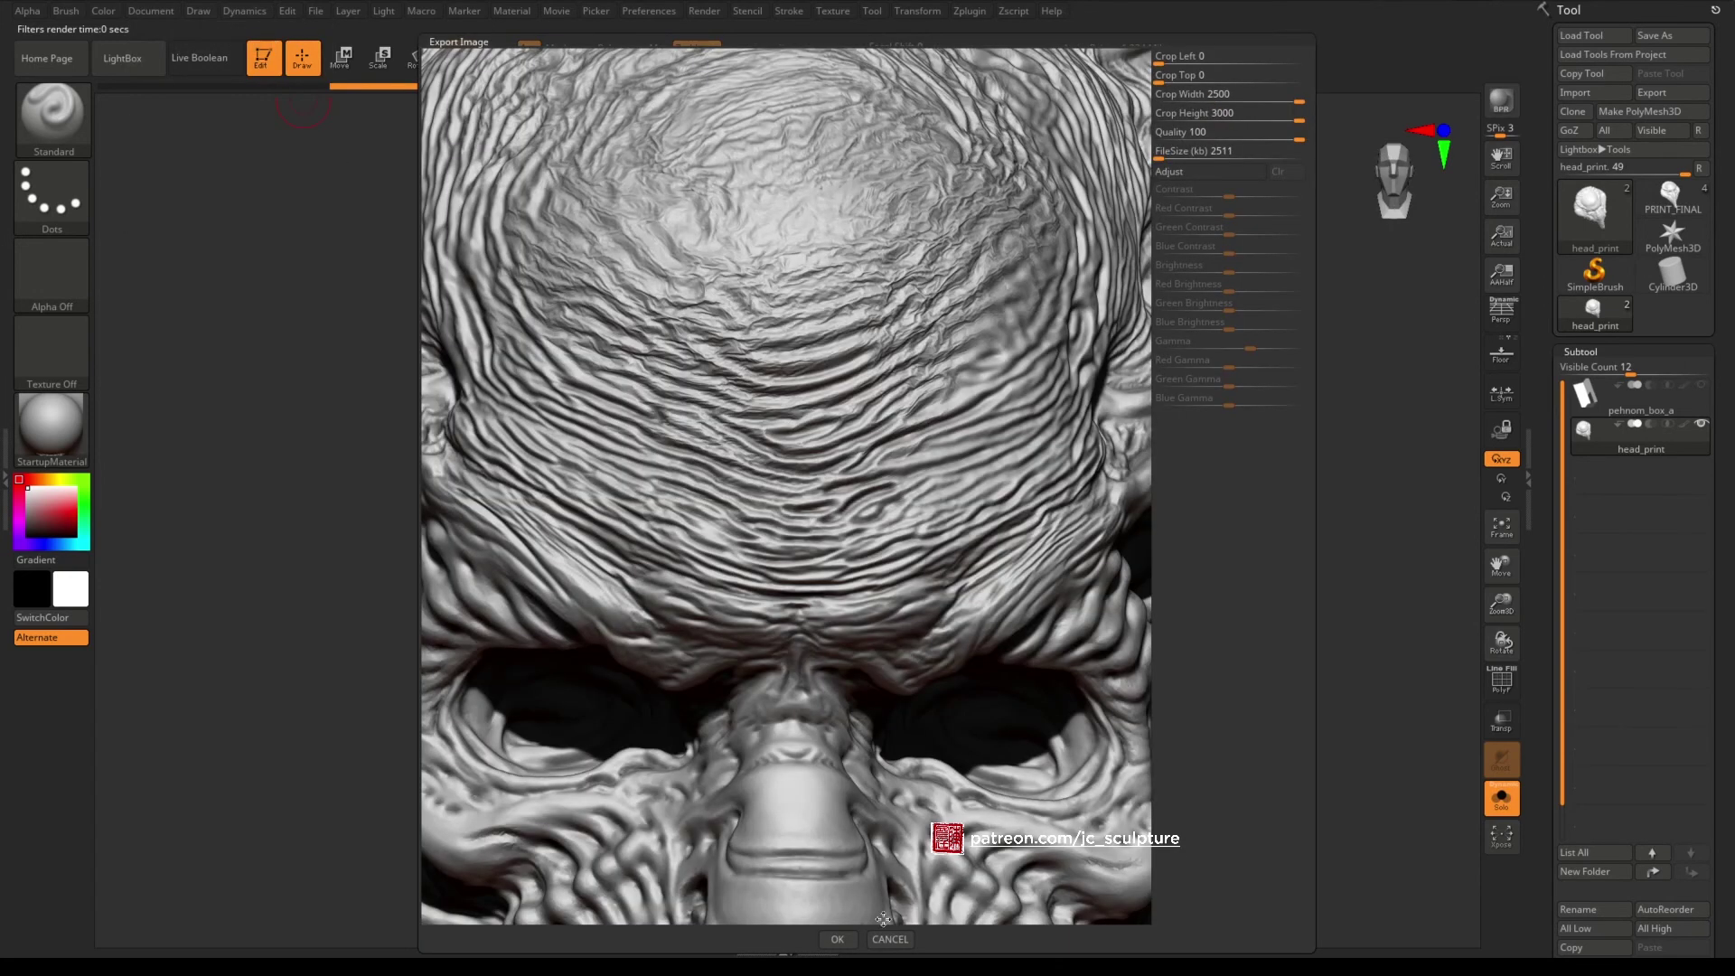
pyautogui.click(837, 939)
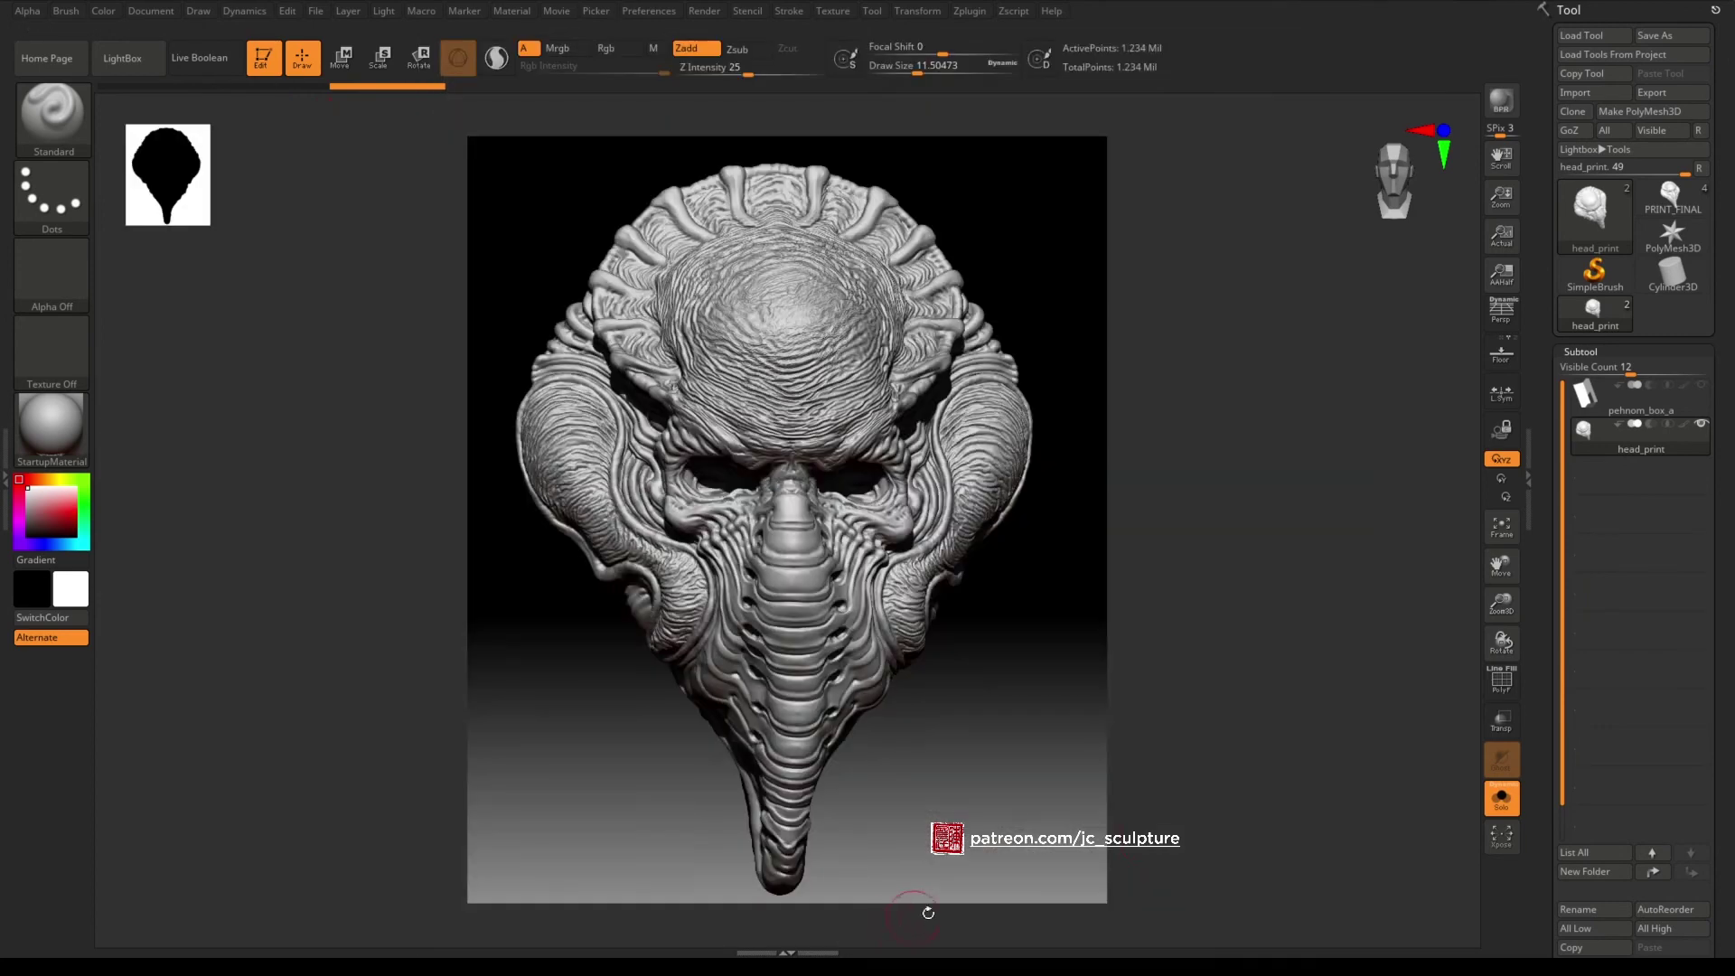
# Open portrait.jpg from the tut folder to check it, then return to ZBrush.
pyautogui.hotkey('alt', 'Tab')
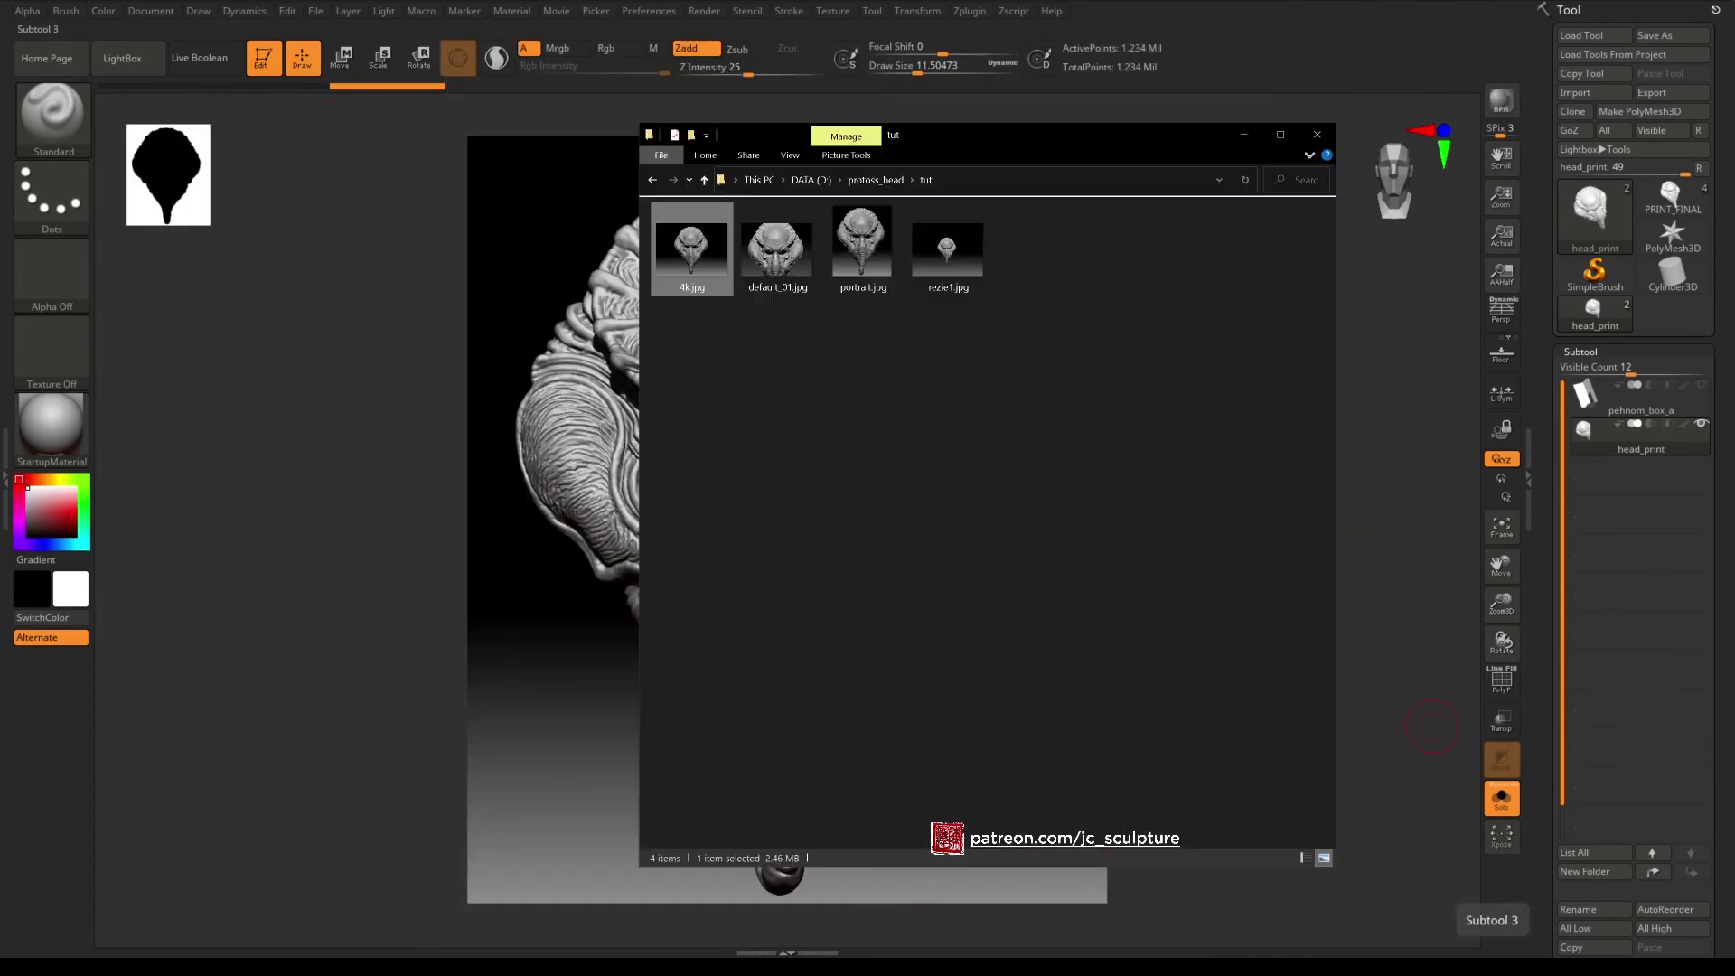
pyautogui.click(879, 261)
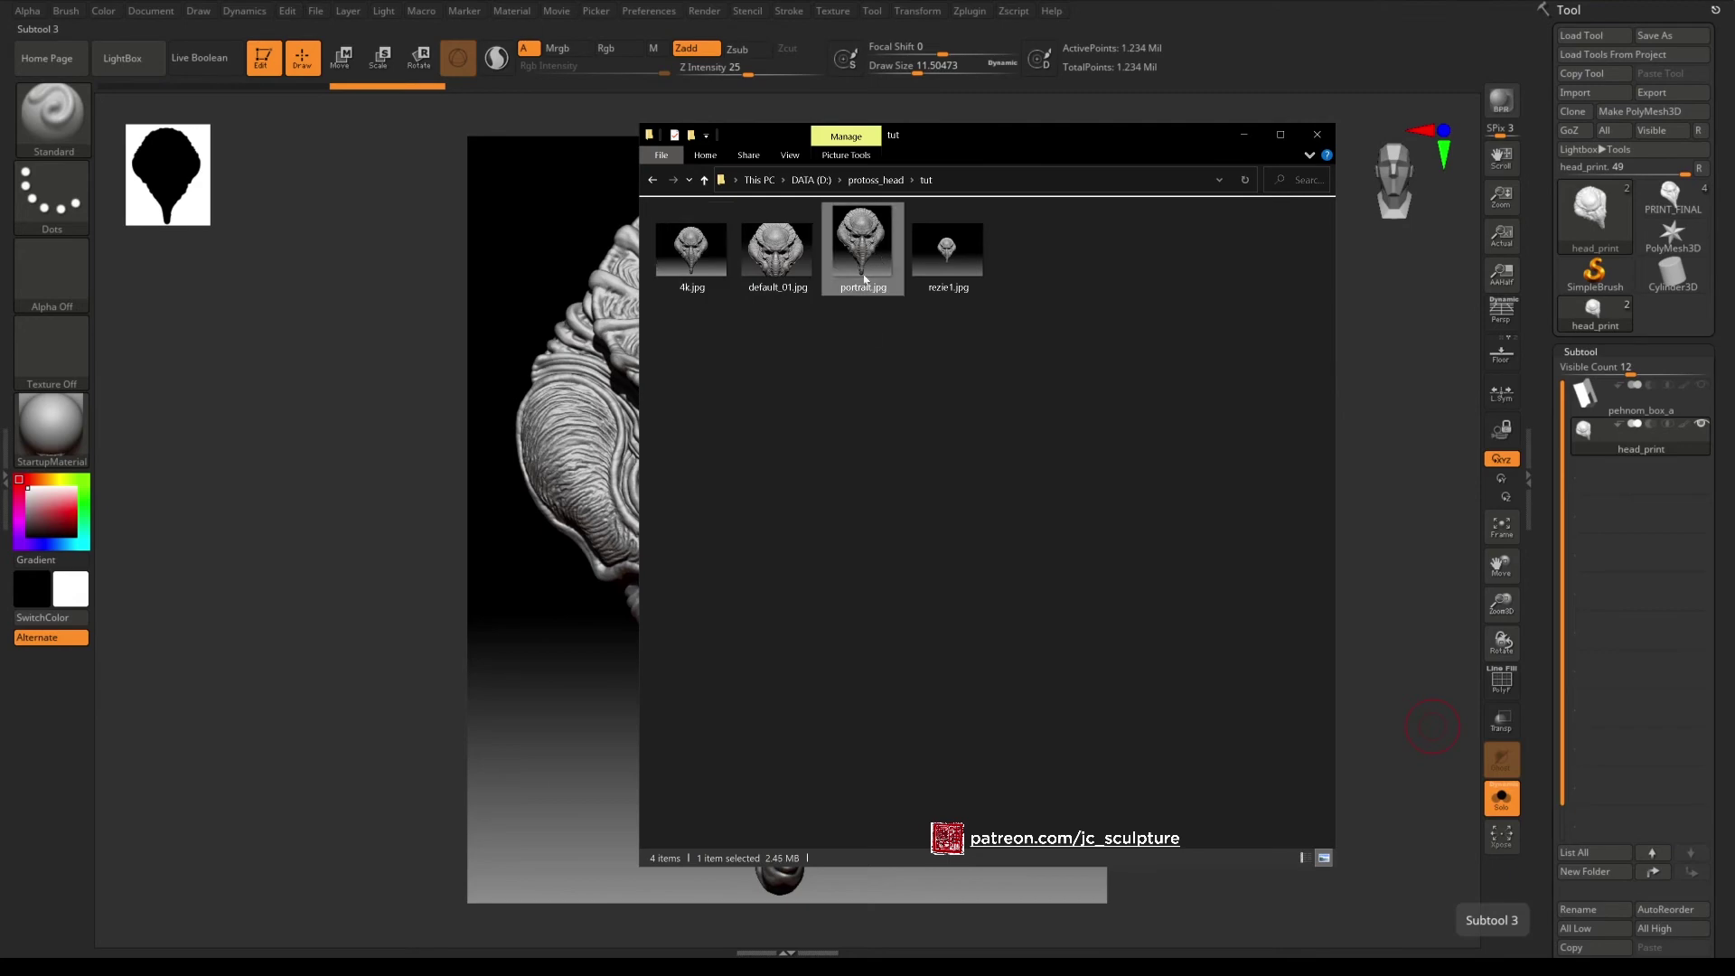
pyautogui.doubleClick(873, 263)
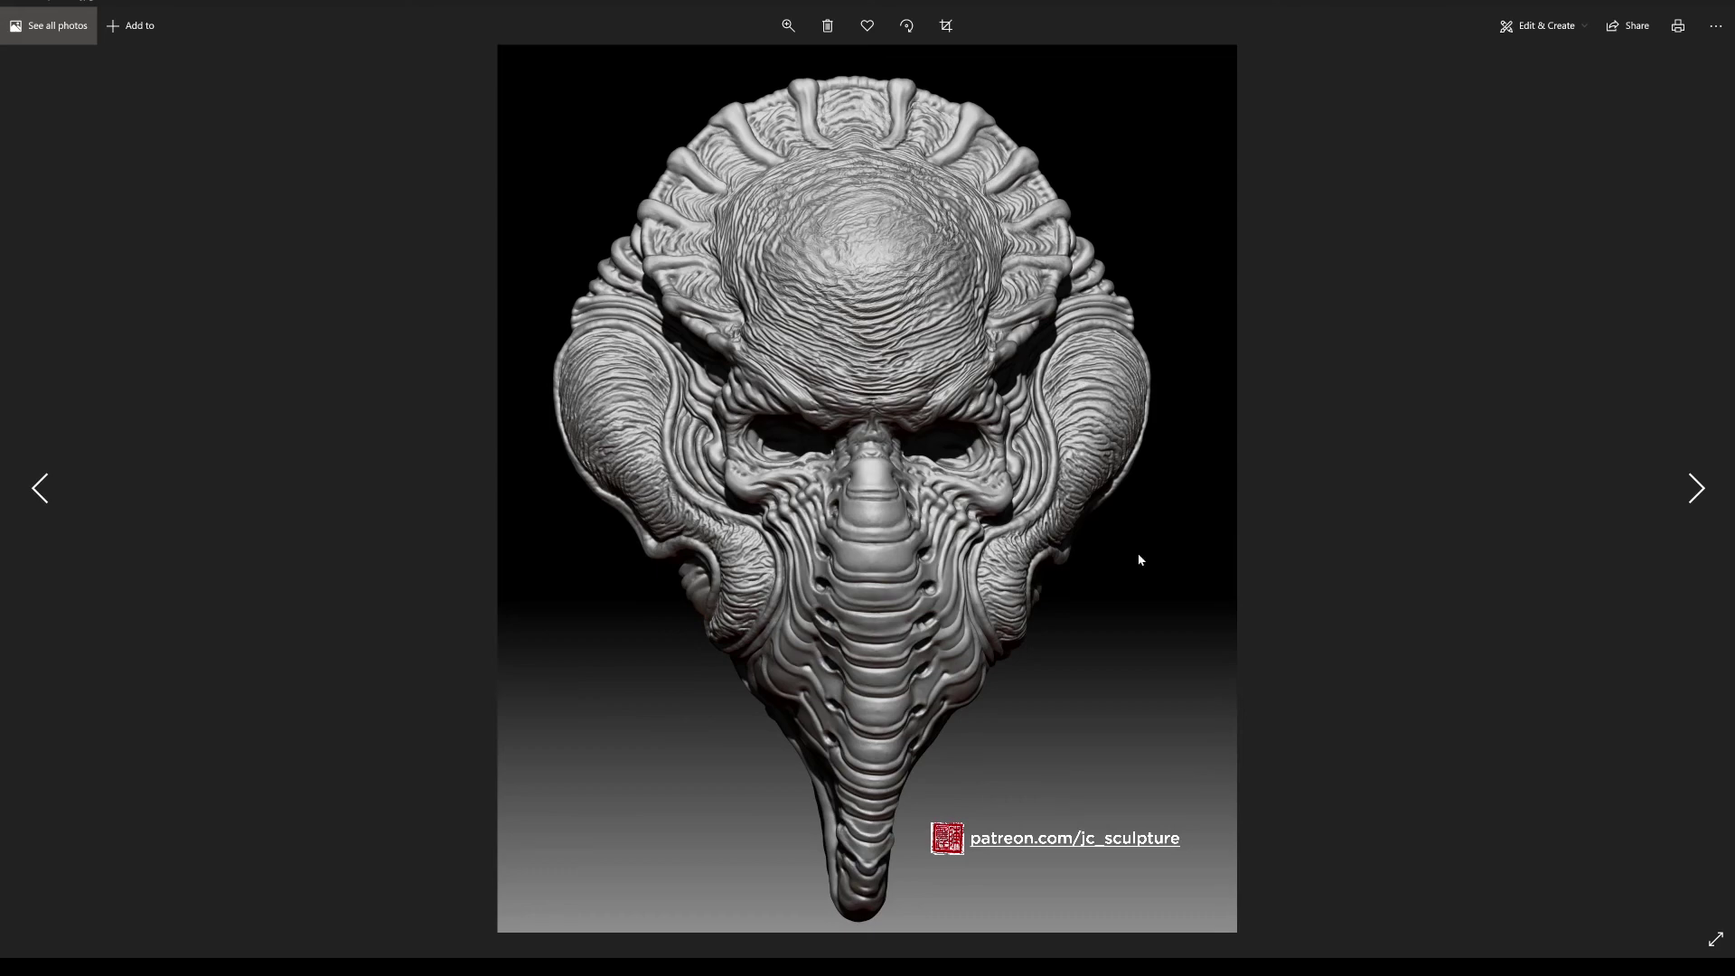
pyautogui.hotkey('alt', 'Tab')
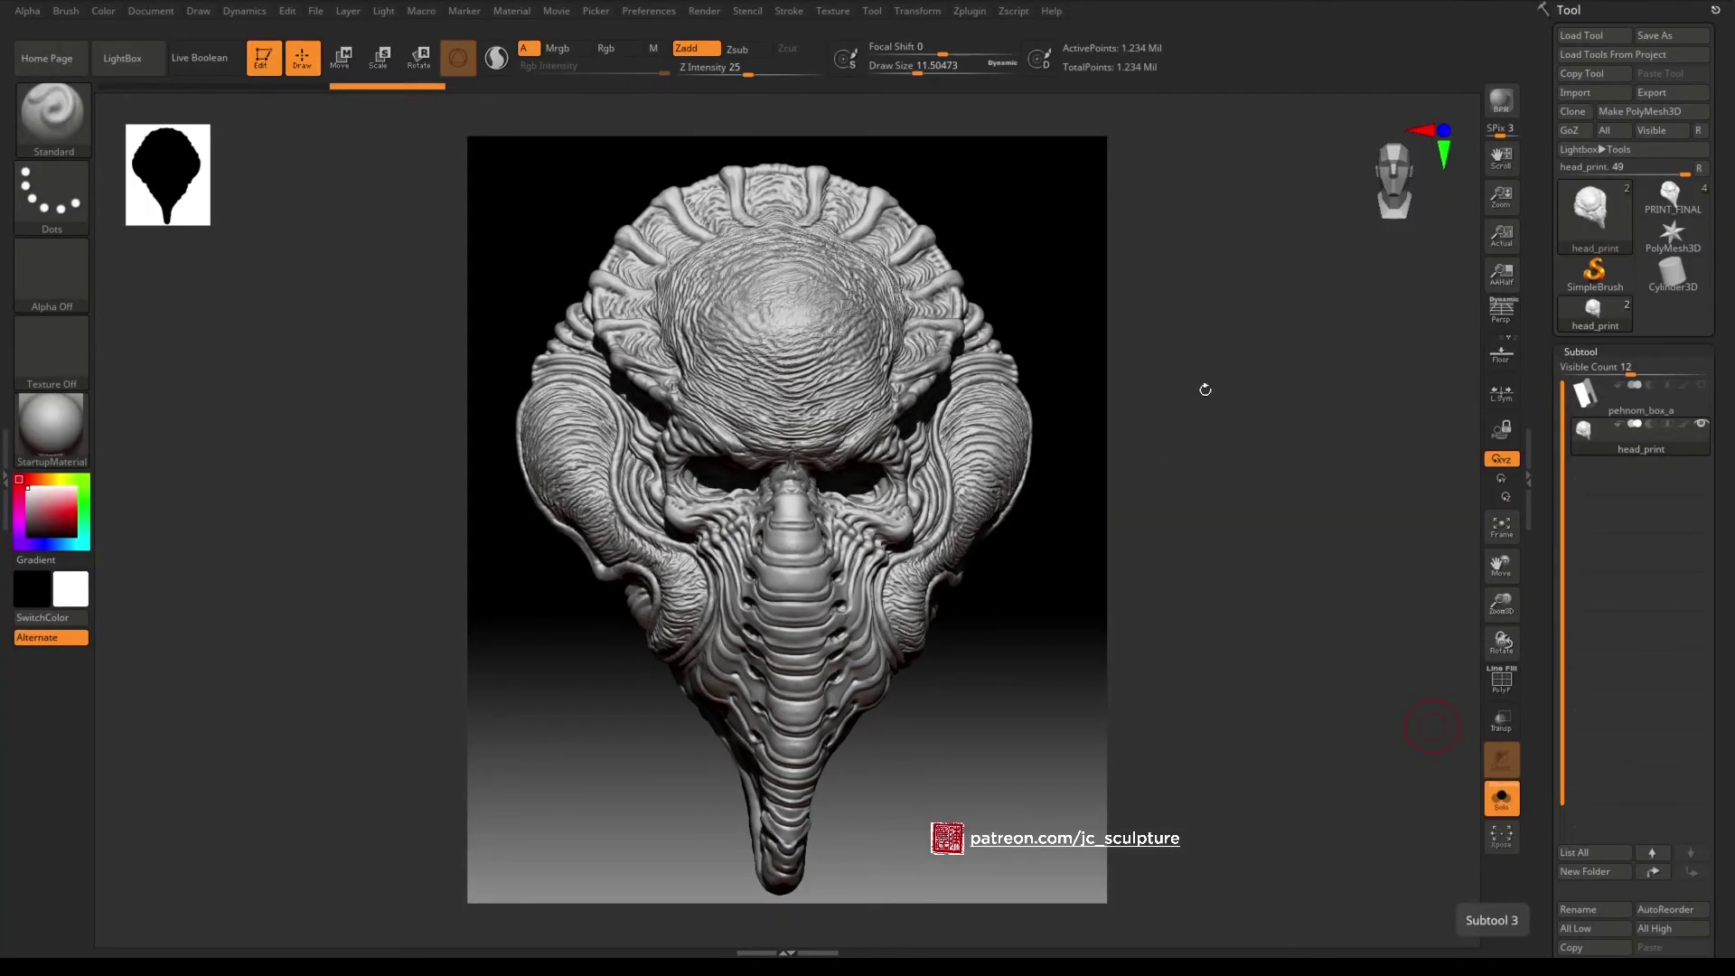
# Bring up the Document settings holding the Back colour and gradient controls.
pyautogui.click(146, 12)
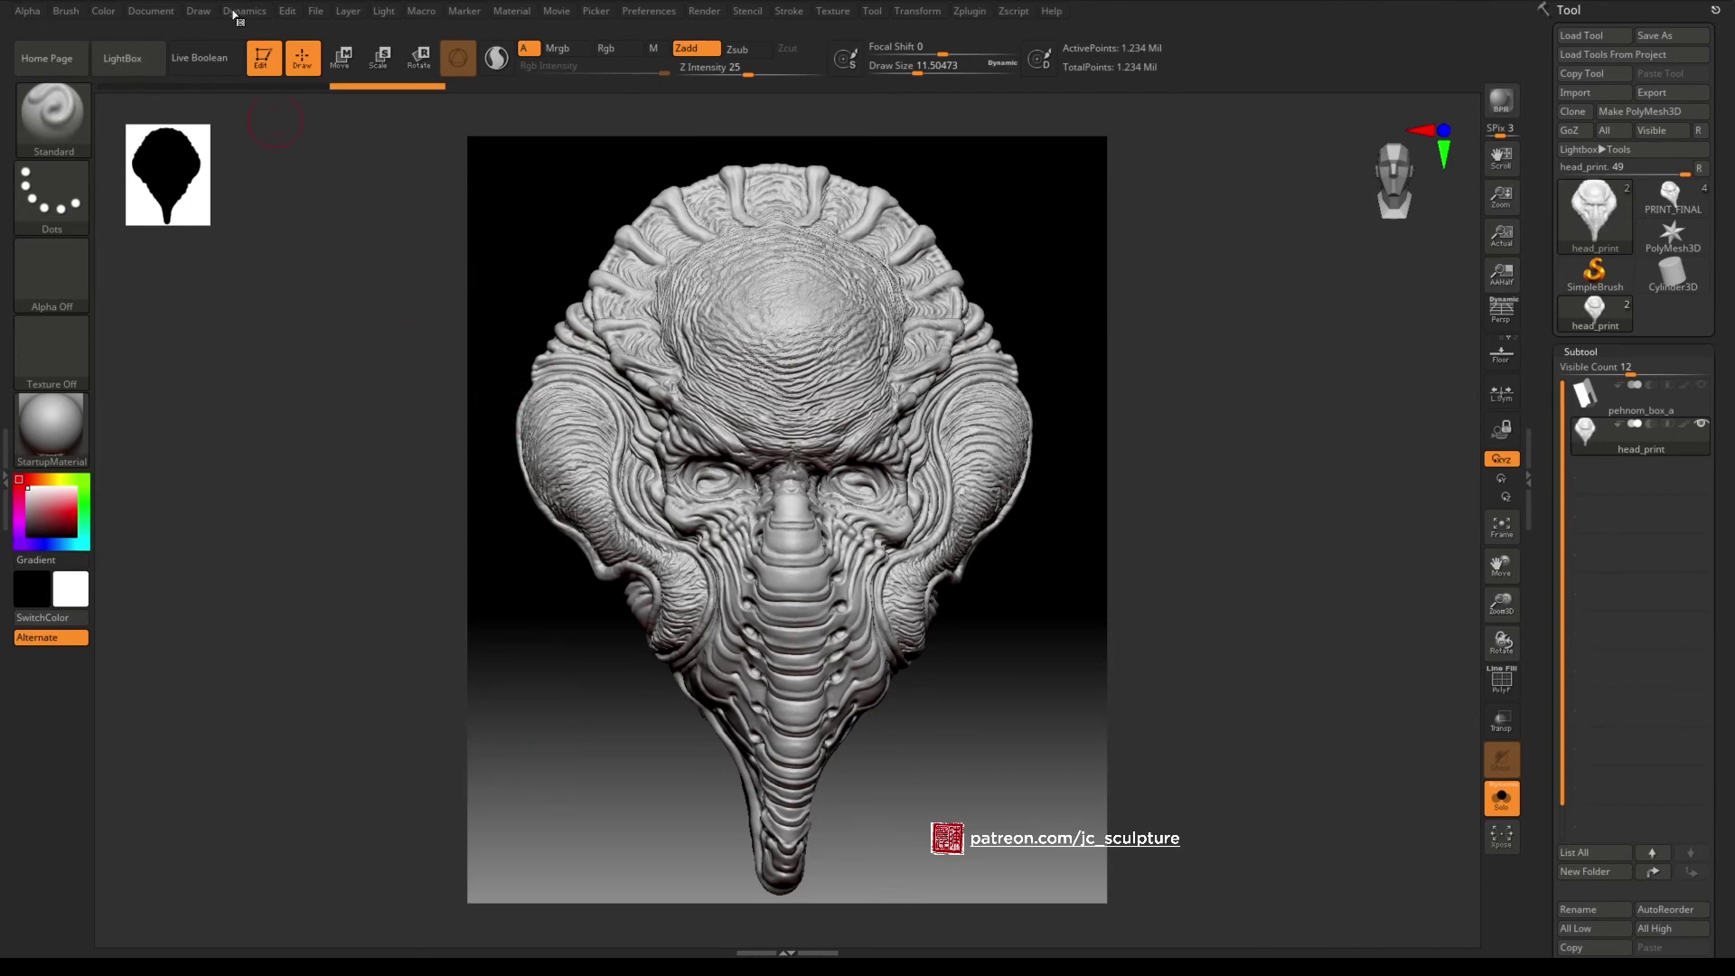
pyautogui.click(151, 12)
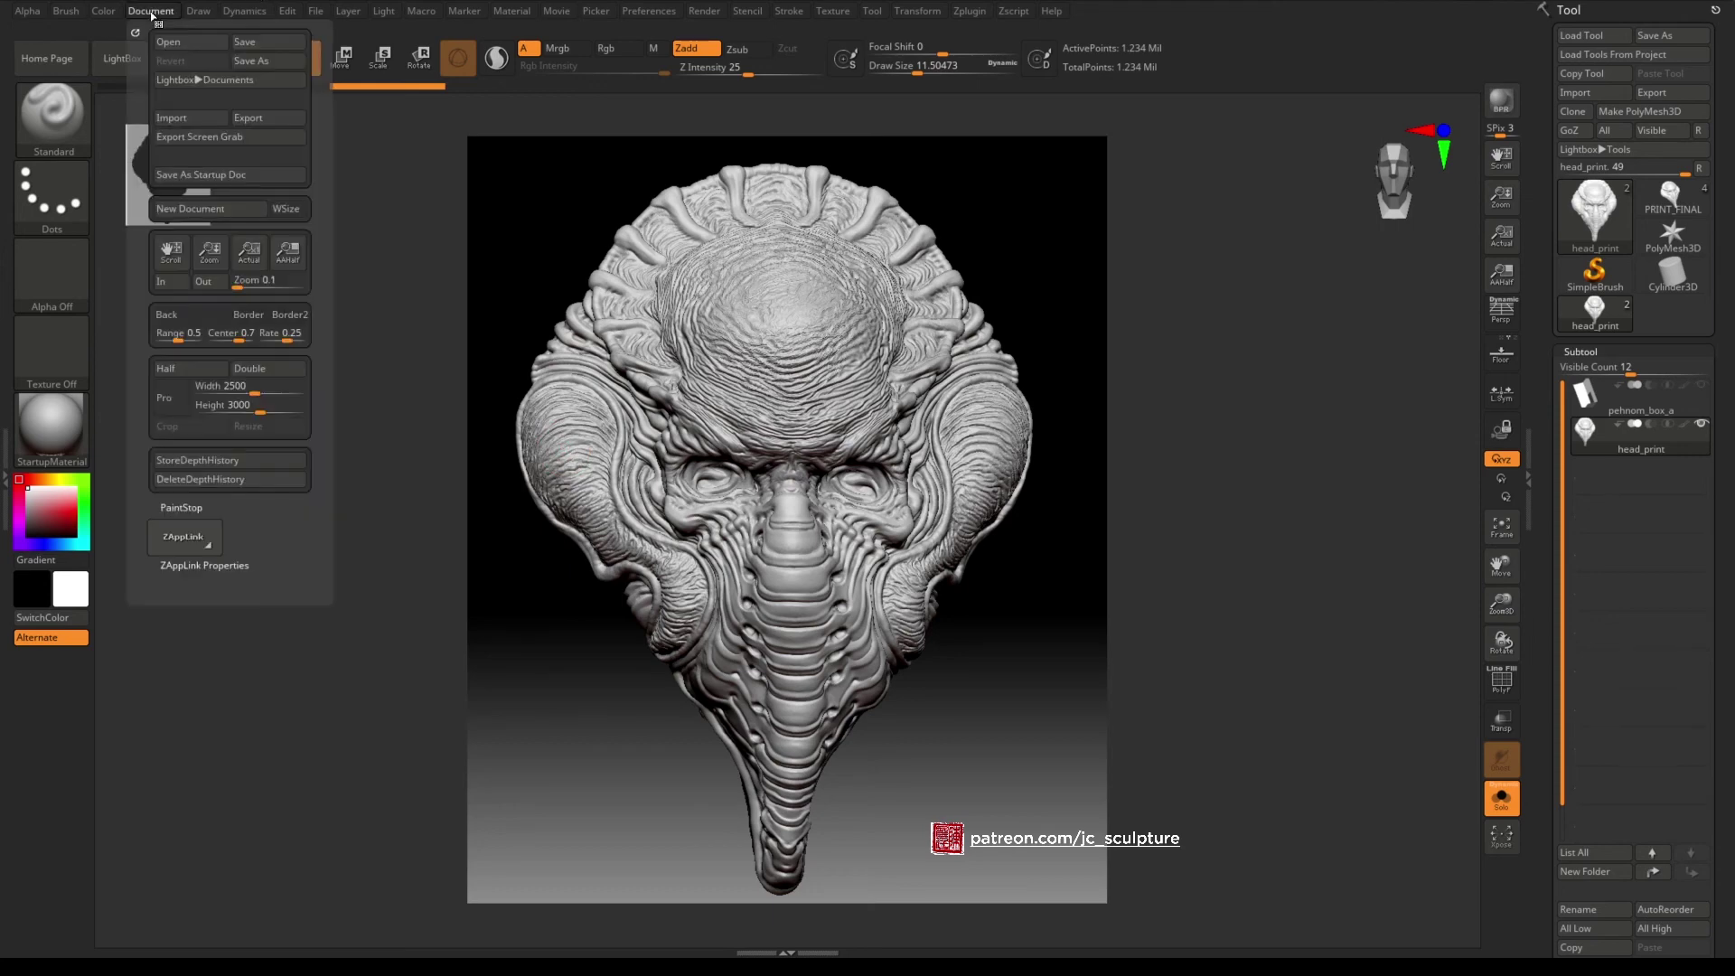
# Set the background colour by dragging from the Back swatch onto the screen, giving a black-to-light-grey gradient.
pyautogui.click(213, 321)
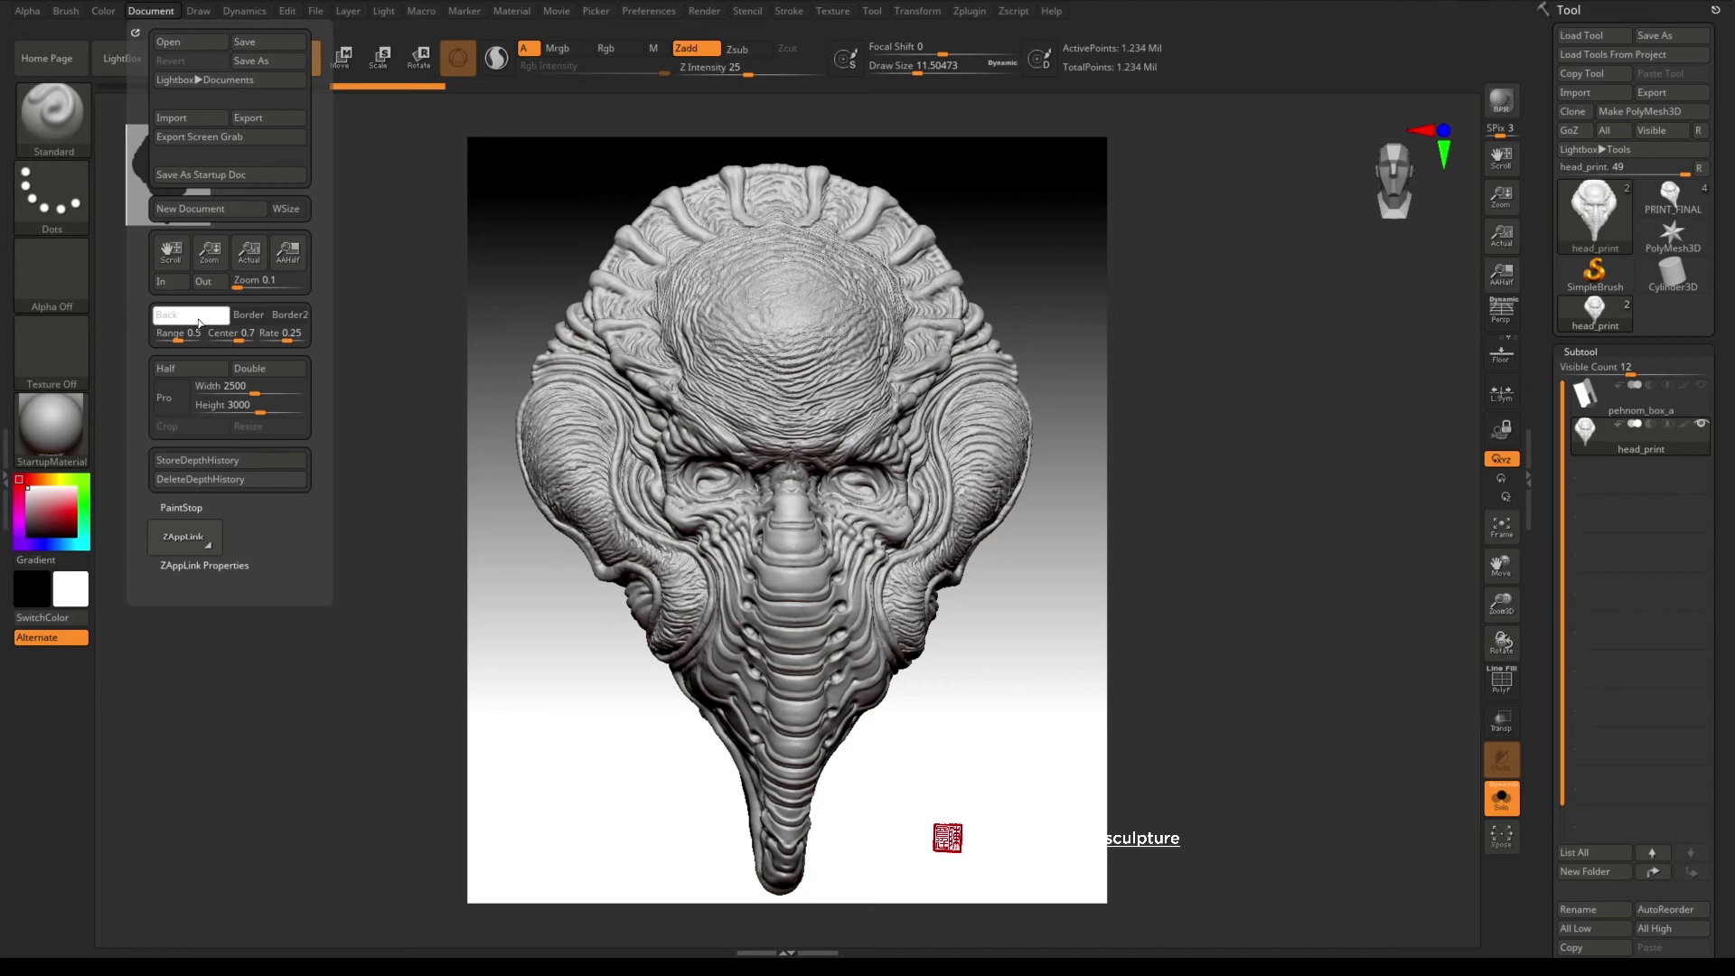
pyautogui.moveTo(198, 322); pyautogui.dragTo(77, 307)
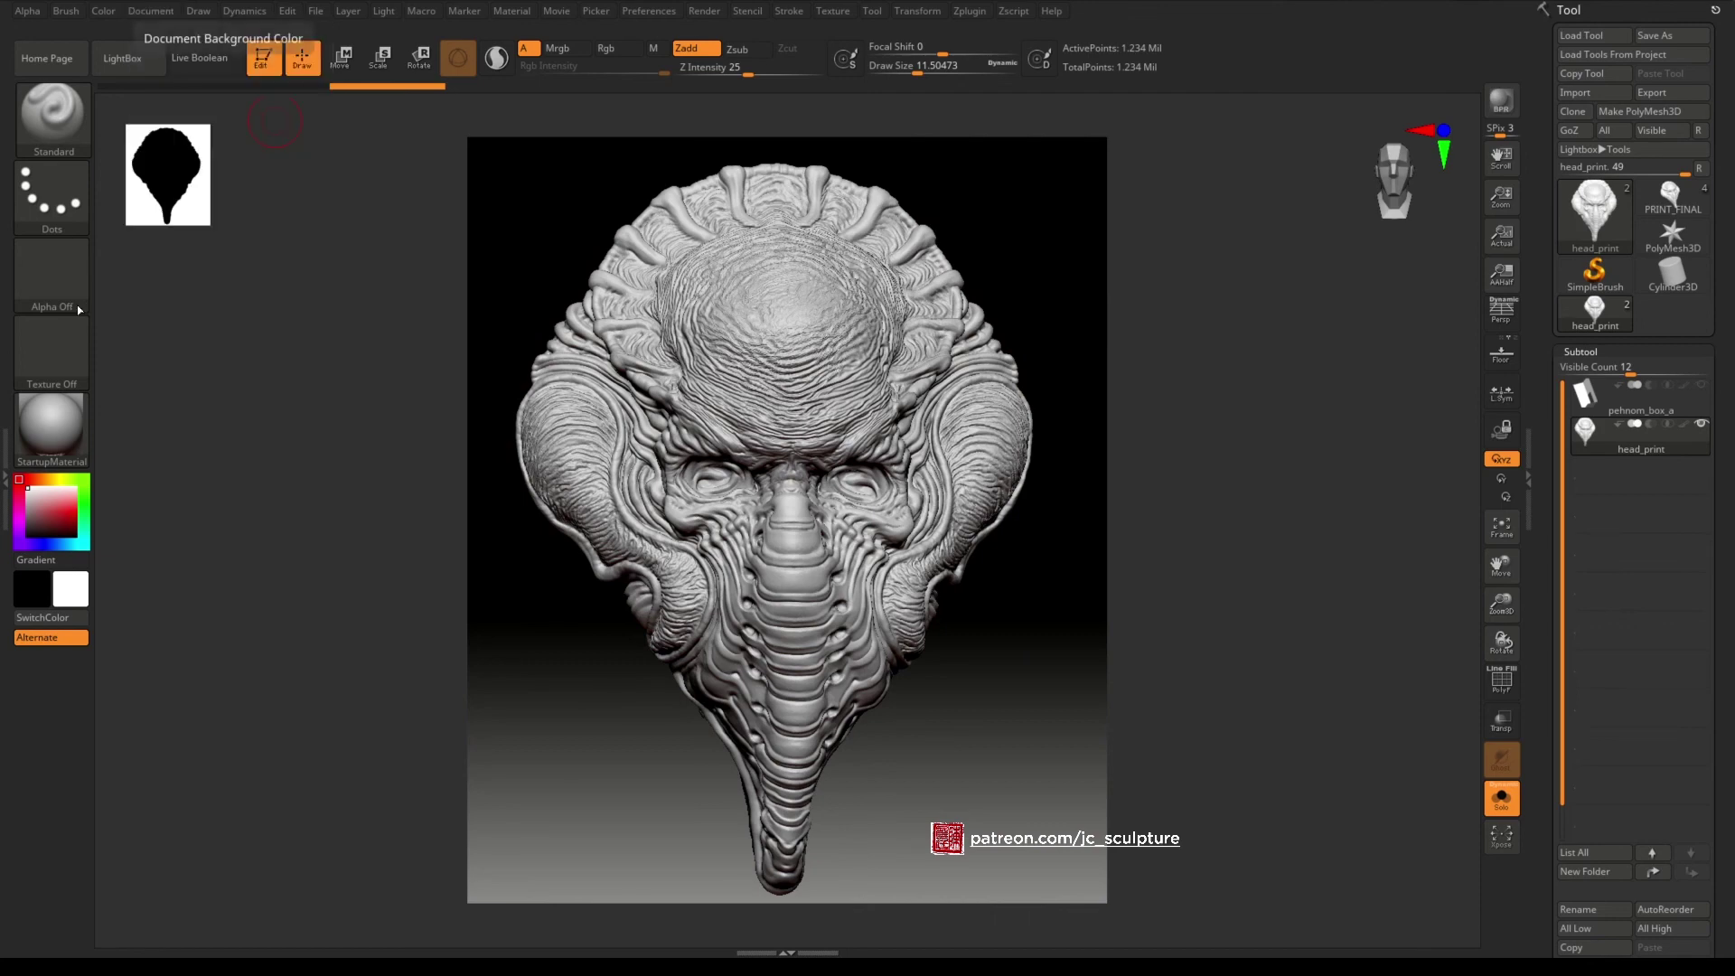
# Drag the Document Range slider from 0.5 to 0 for a flat dark grey backdrop.
pyautogui.click(155, 12)
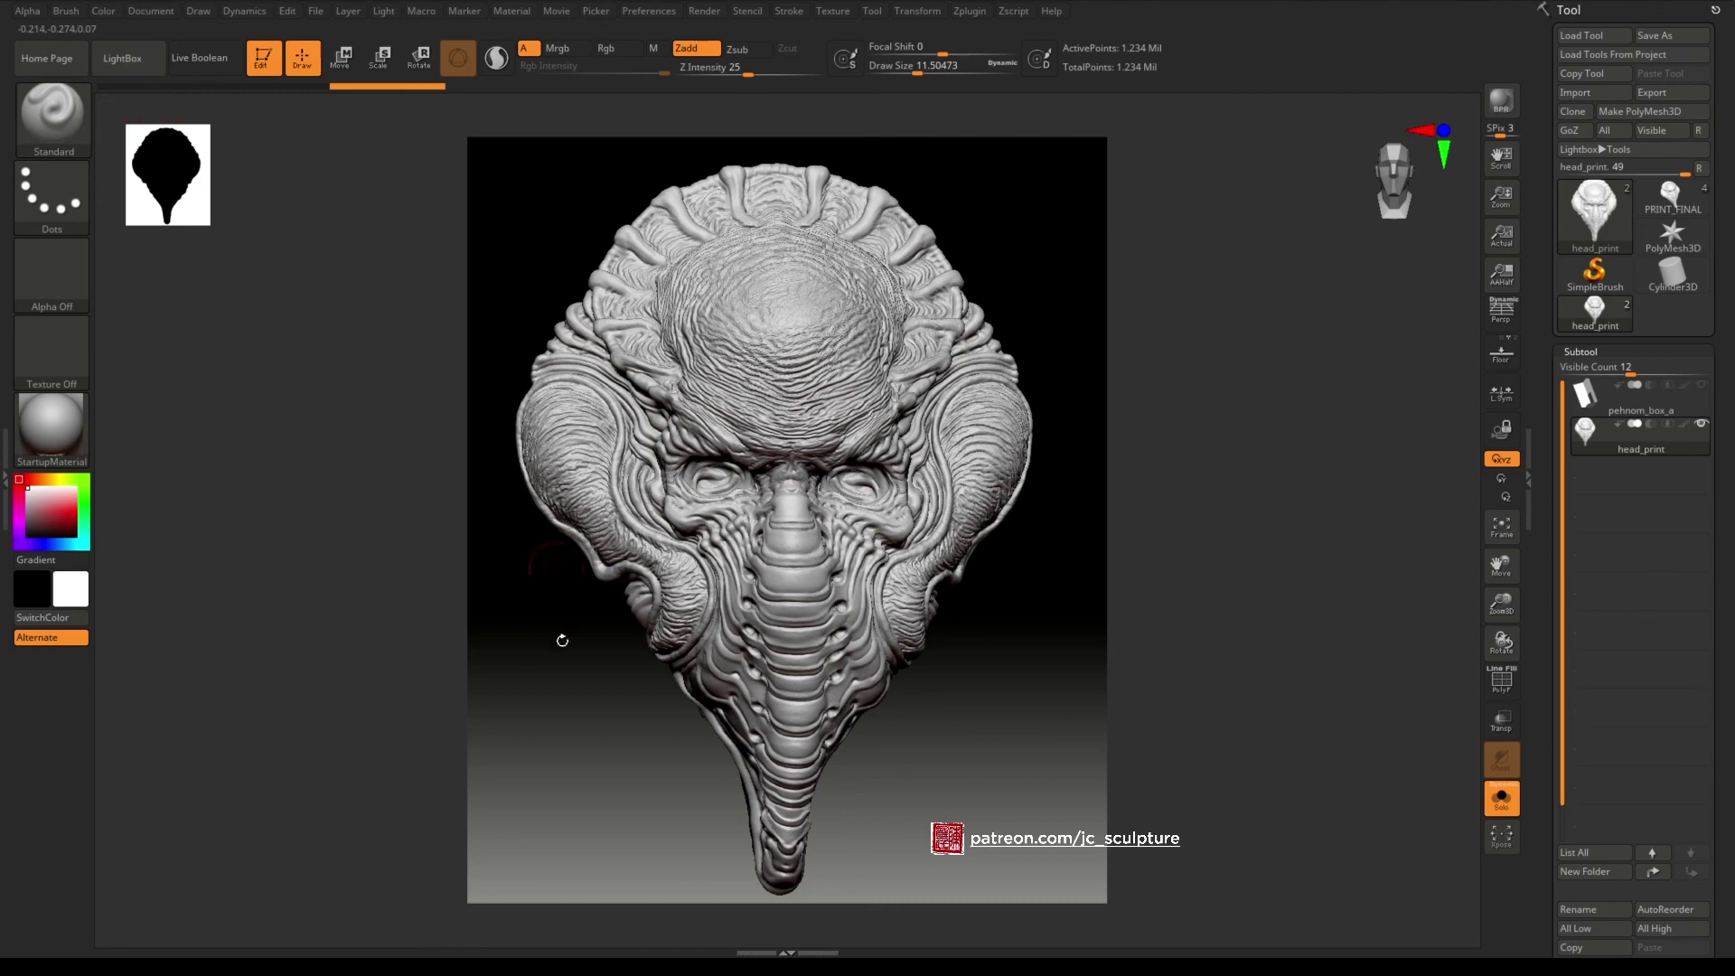
pyautogui.click(151, 11)
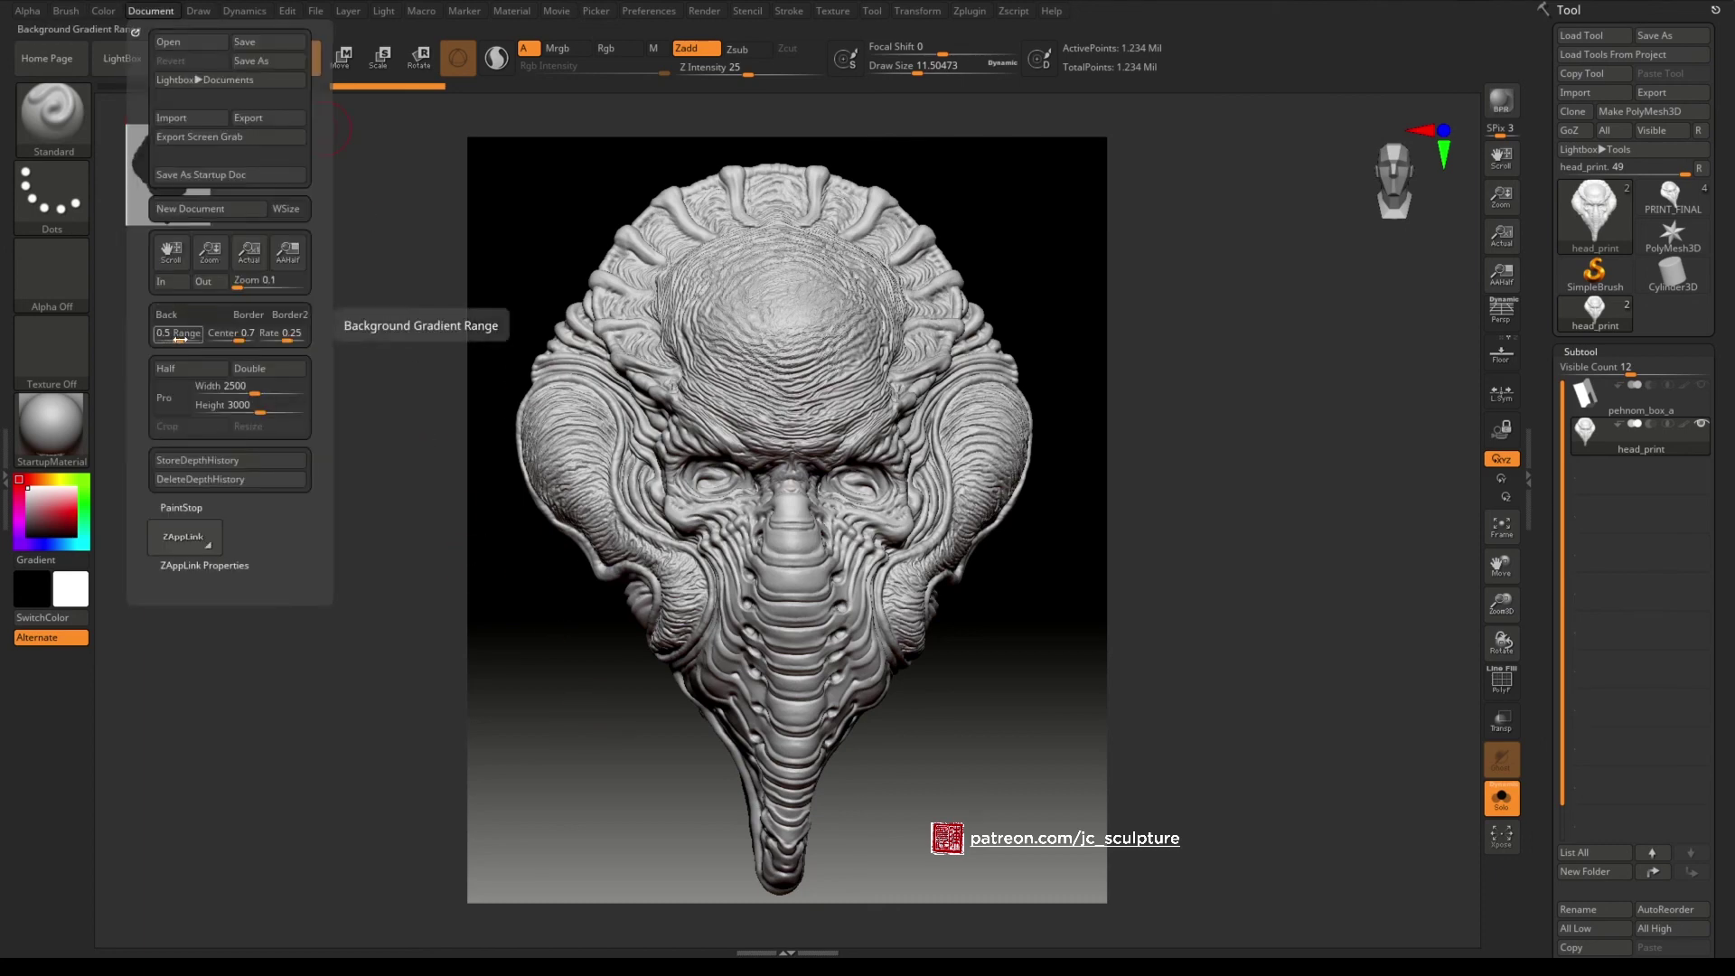
pyautogui.moveTo(179, 340); pyautogui.dragTo(144, 347)
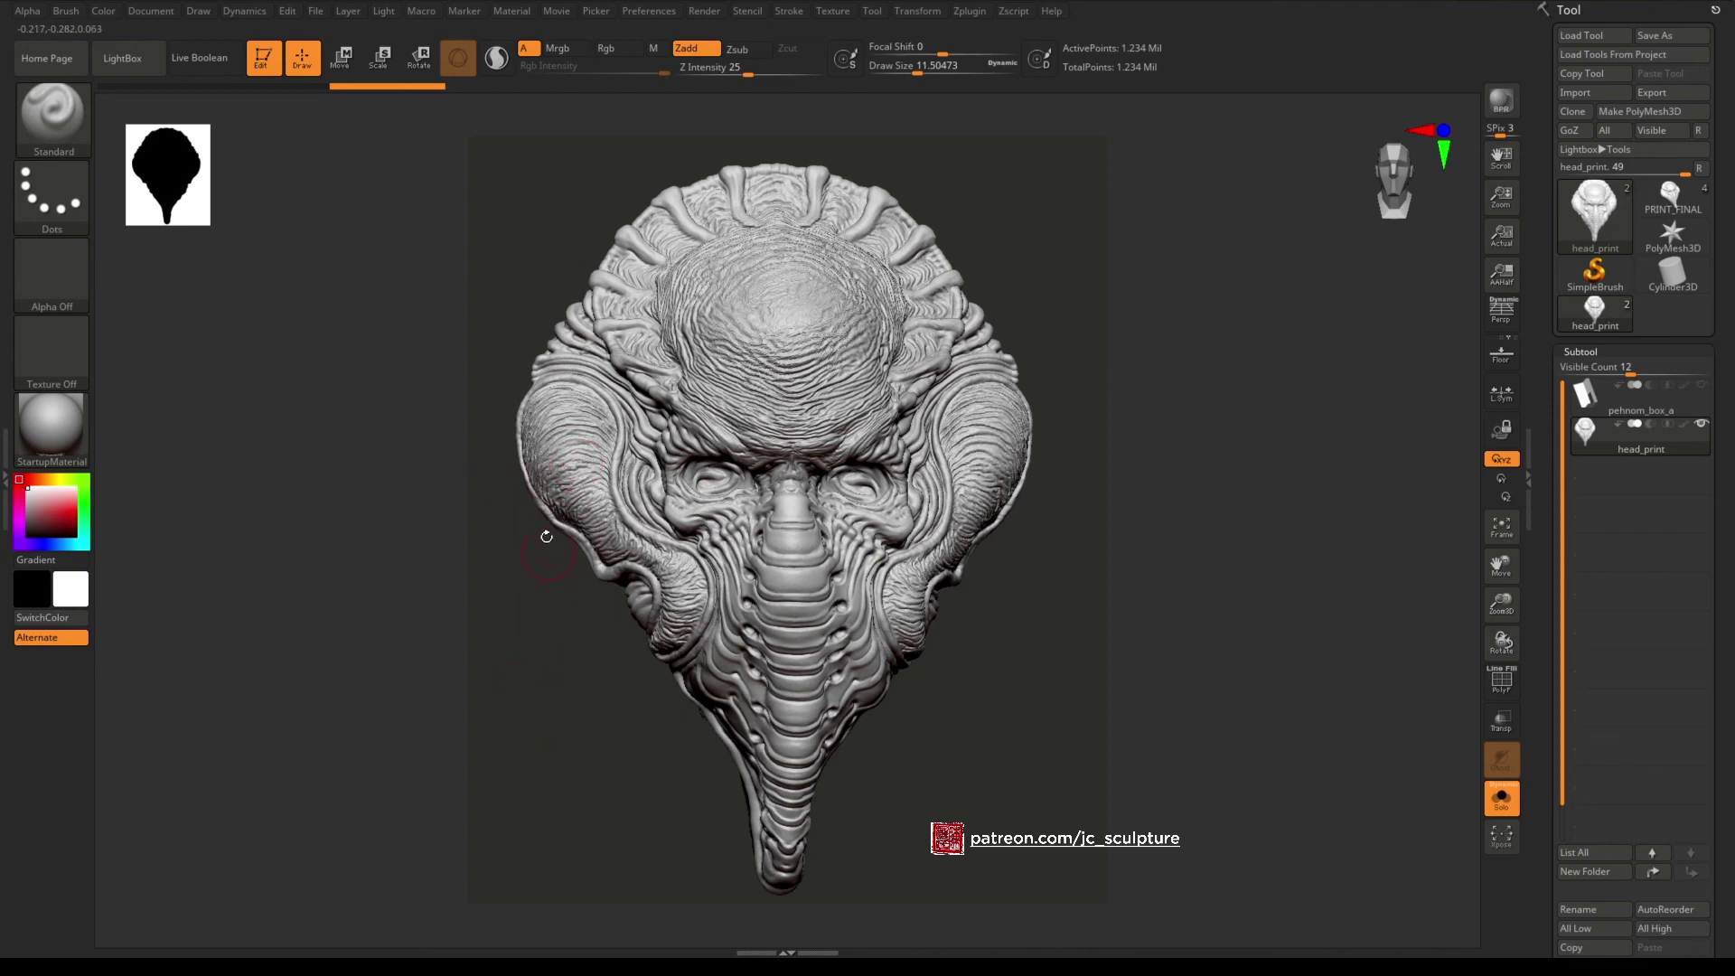
pyautogui.click(160, 13)
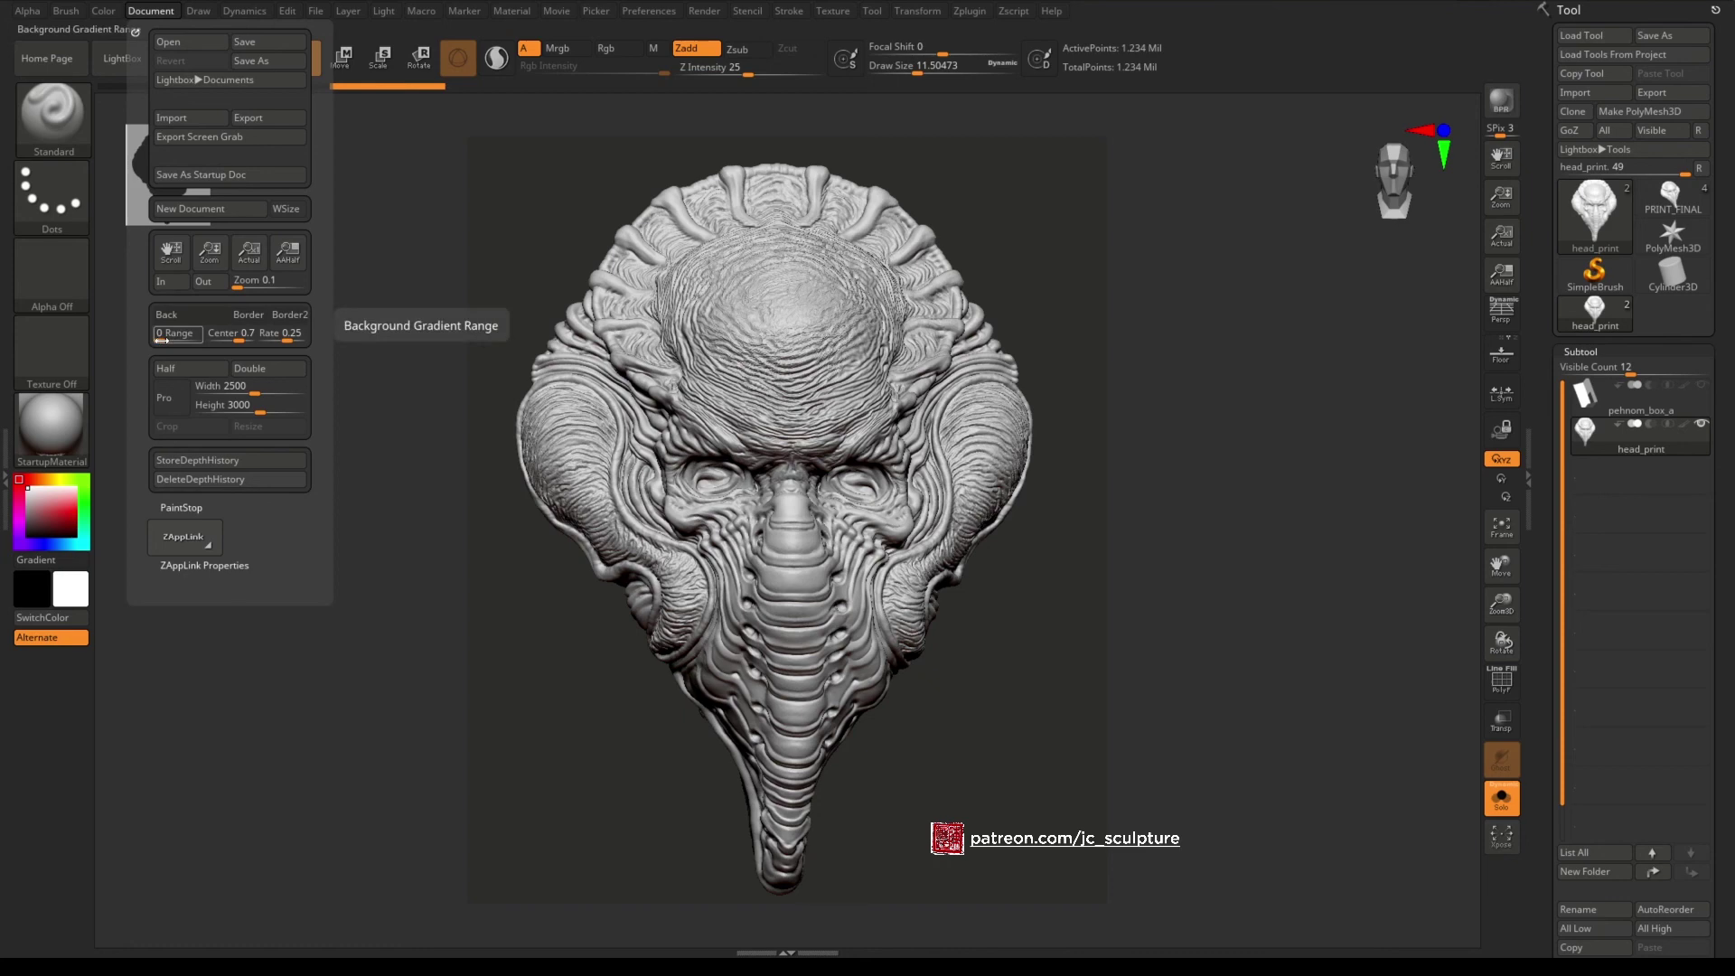
# Set gradient Range to about 0.234 and Center to about 0.255.
pyautogui.moveTo(162, 340); pyautogui.dragTo(167, 338)
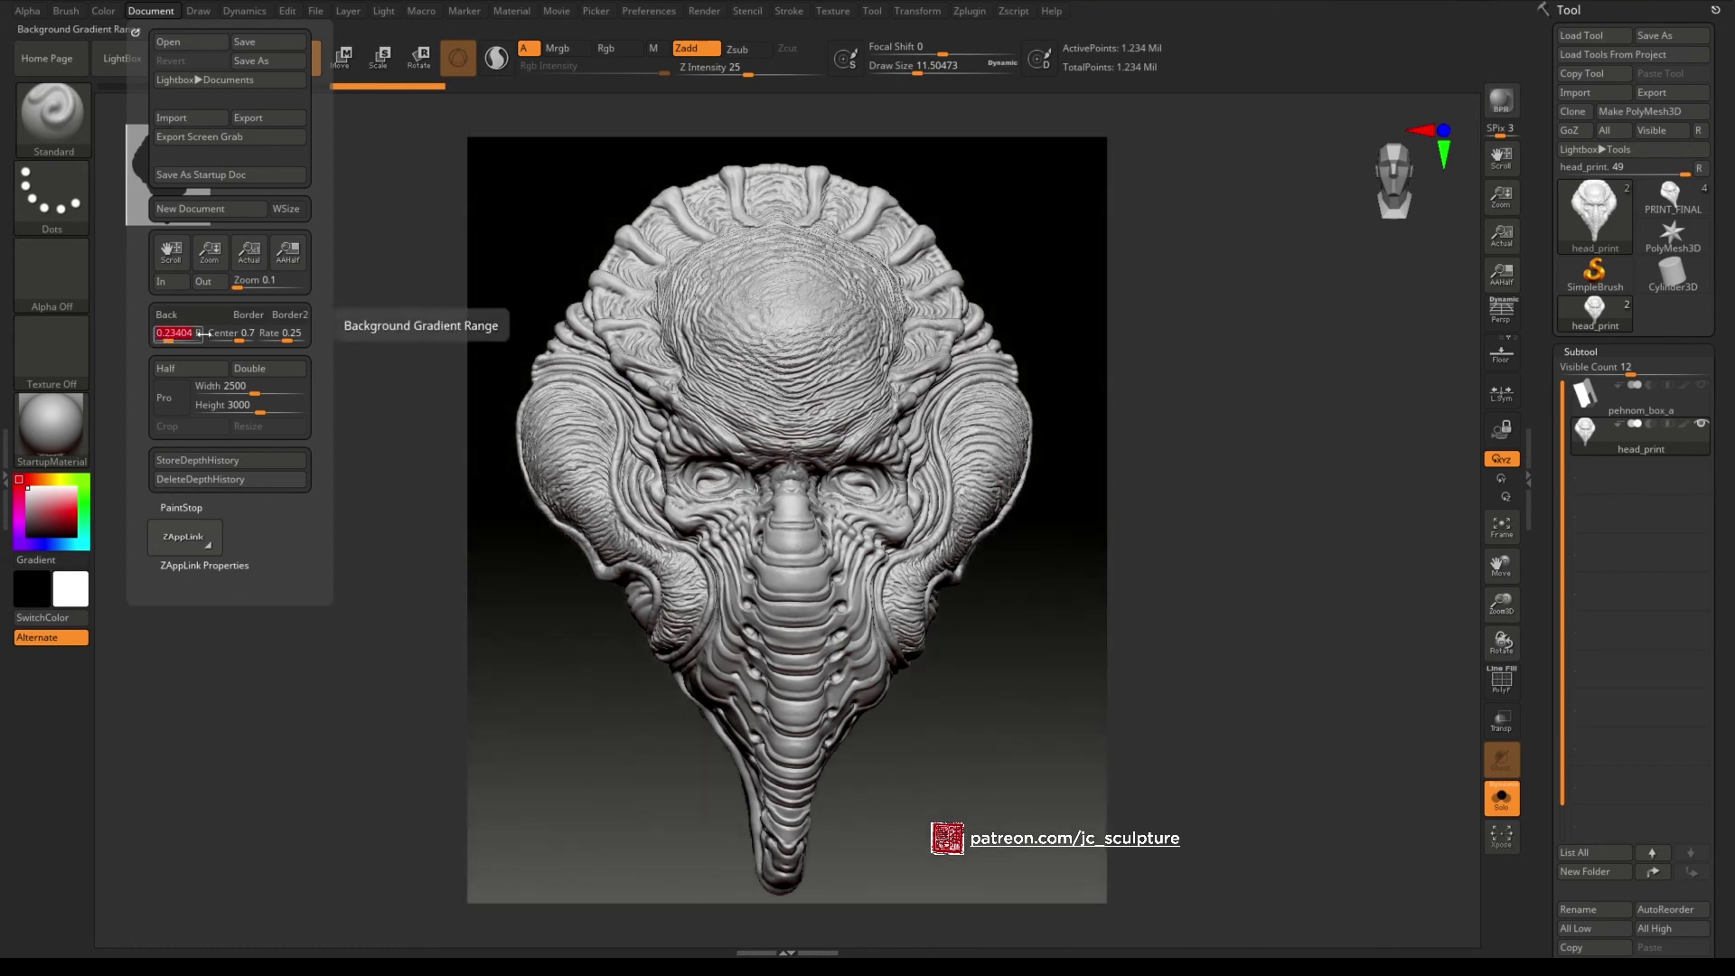
pyautogui.moveTo(239, 340); pyautogui.dragTo(221, 341)
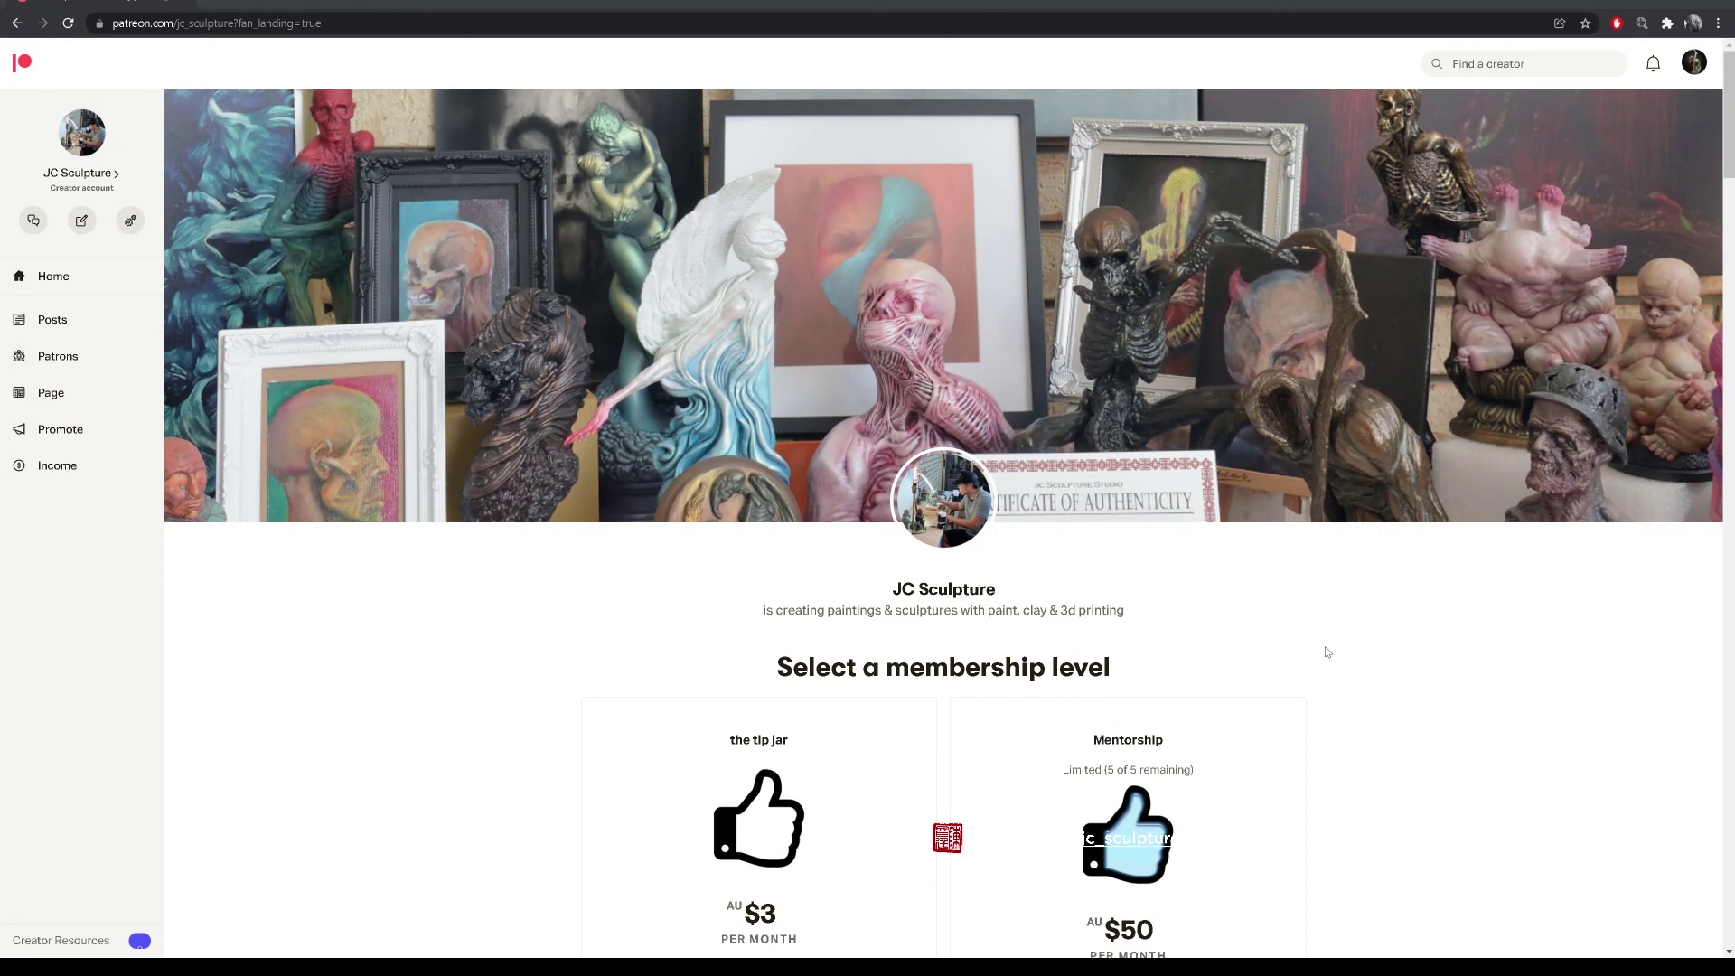
pyautogui.scroll(-6, 1328, 646)
pyautogui.scroll(-2, 1447, 625)
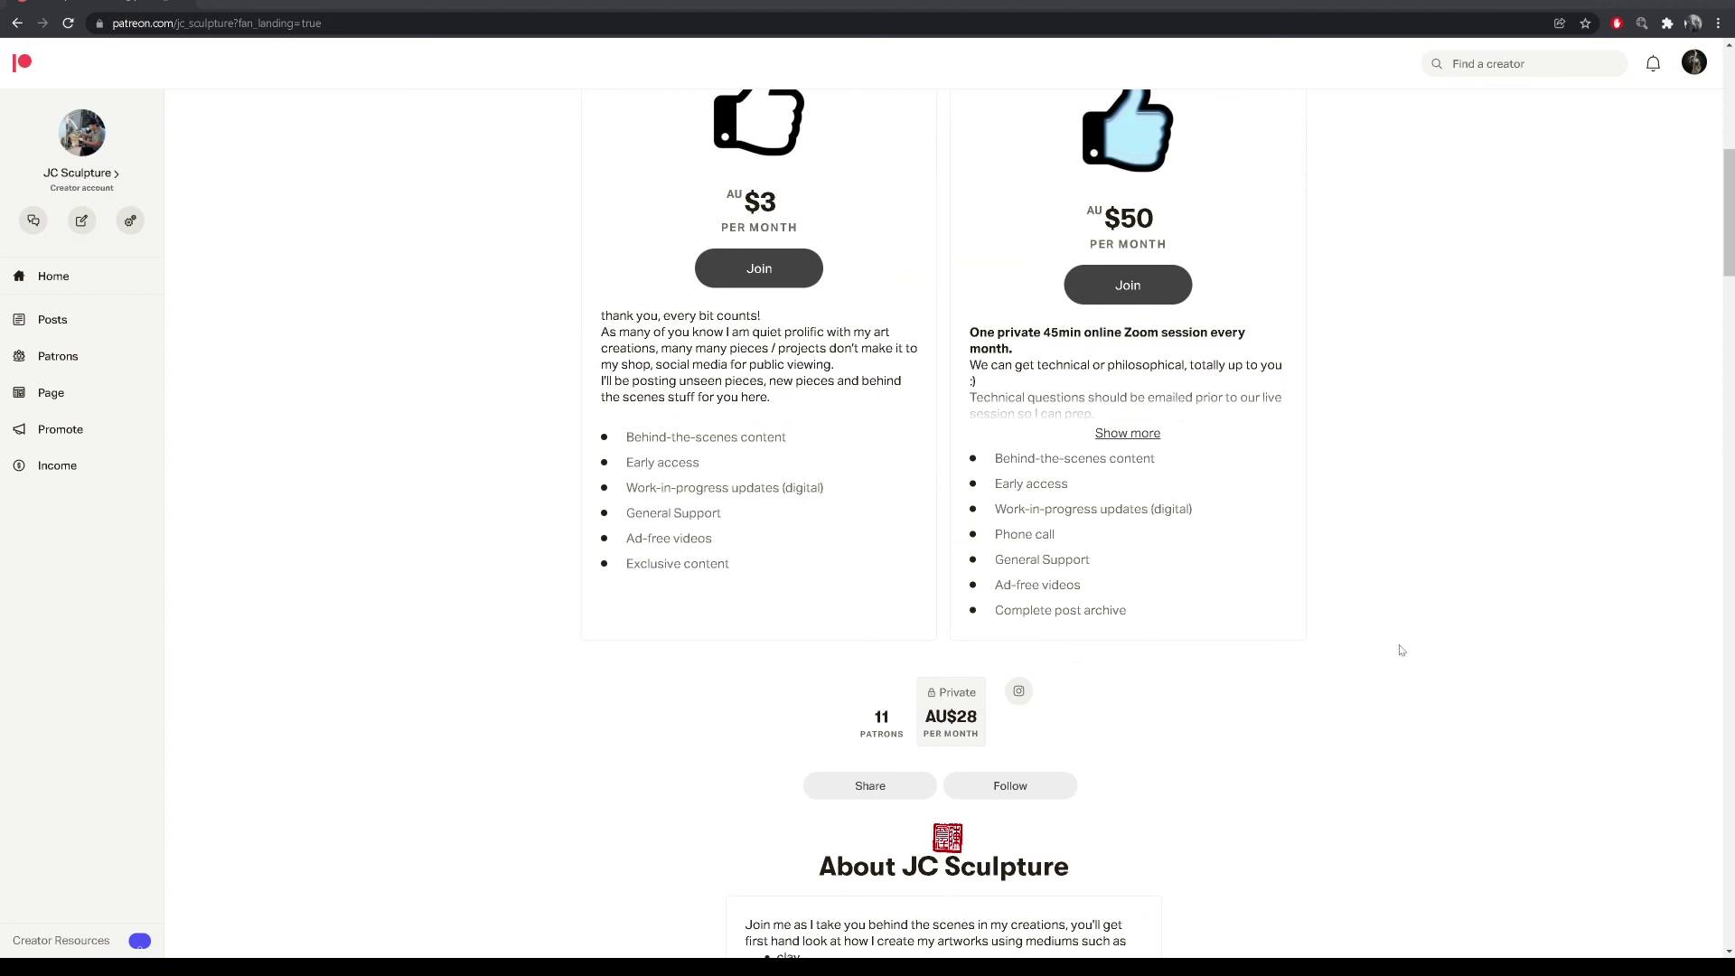
pyautogui.scroll(-20, 1456, 644)
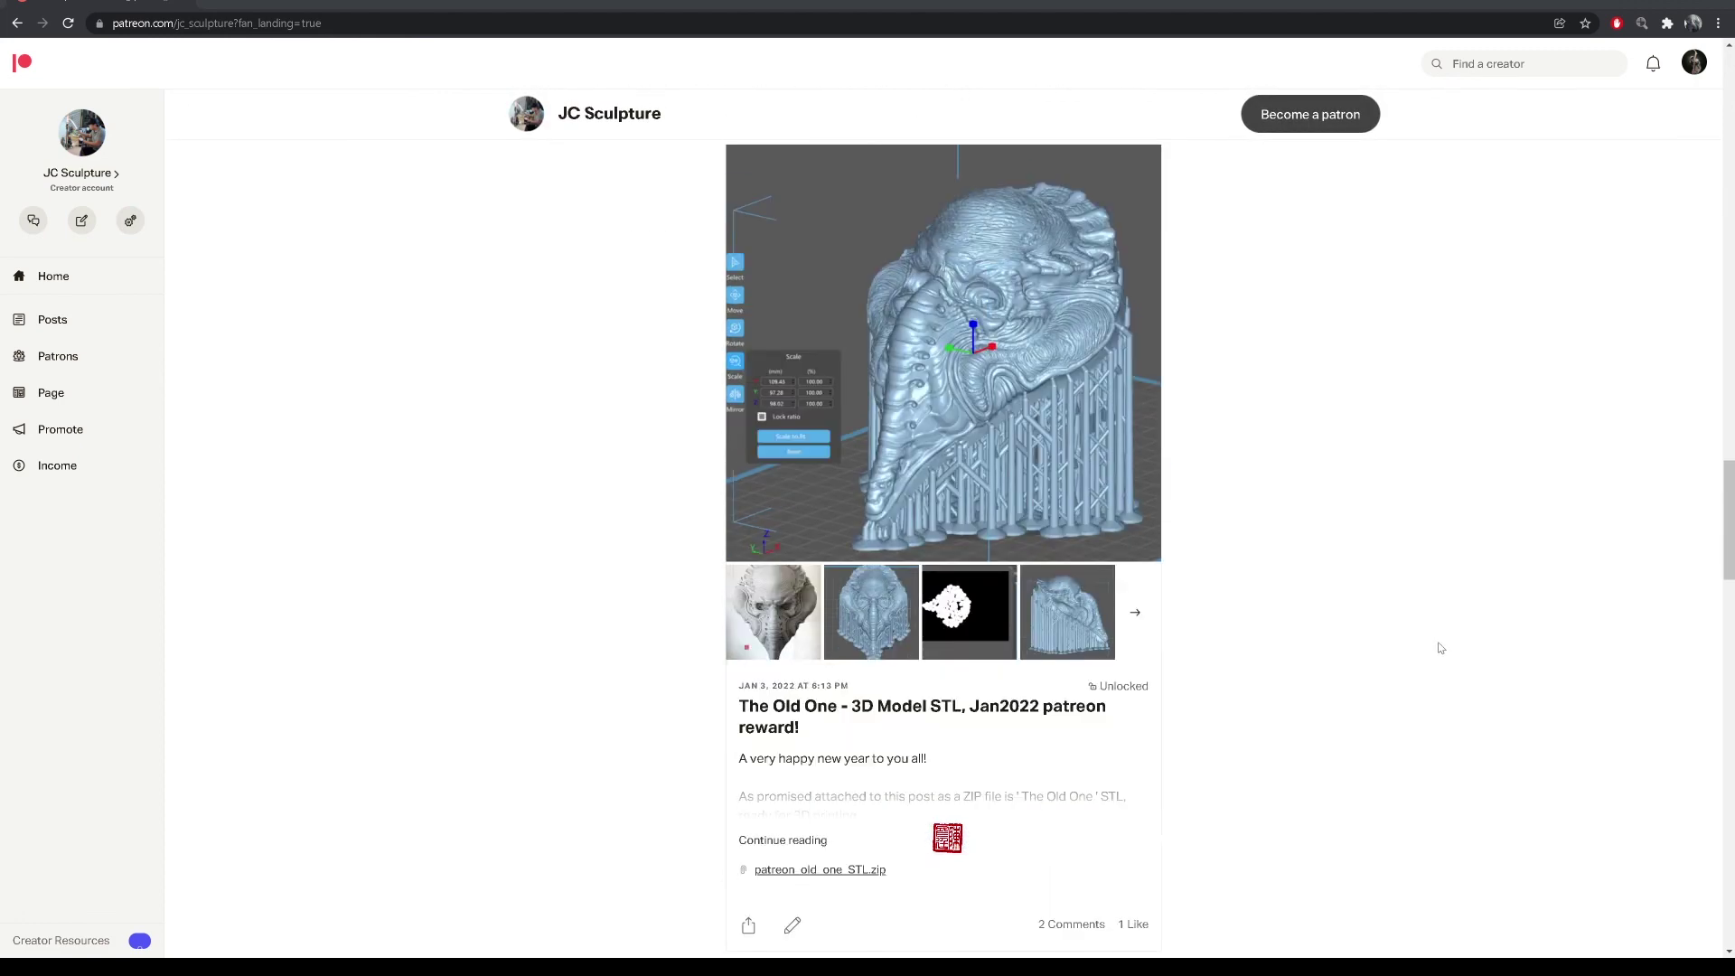
pyautogui.scroll(-15, 1446, 649)
pyautogui.scroll(-5, 1433, 654)
pyautogui.scroll(10, 1456, 720)
pyautogui.scroll(20, 1435, 725)
pyautogui.scroll(7, 1415, 714)
pyautogui.scroll(1, 1407, 711)
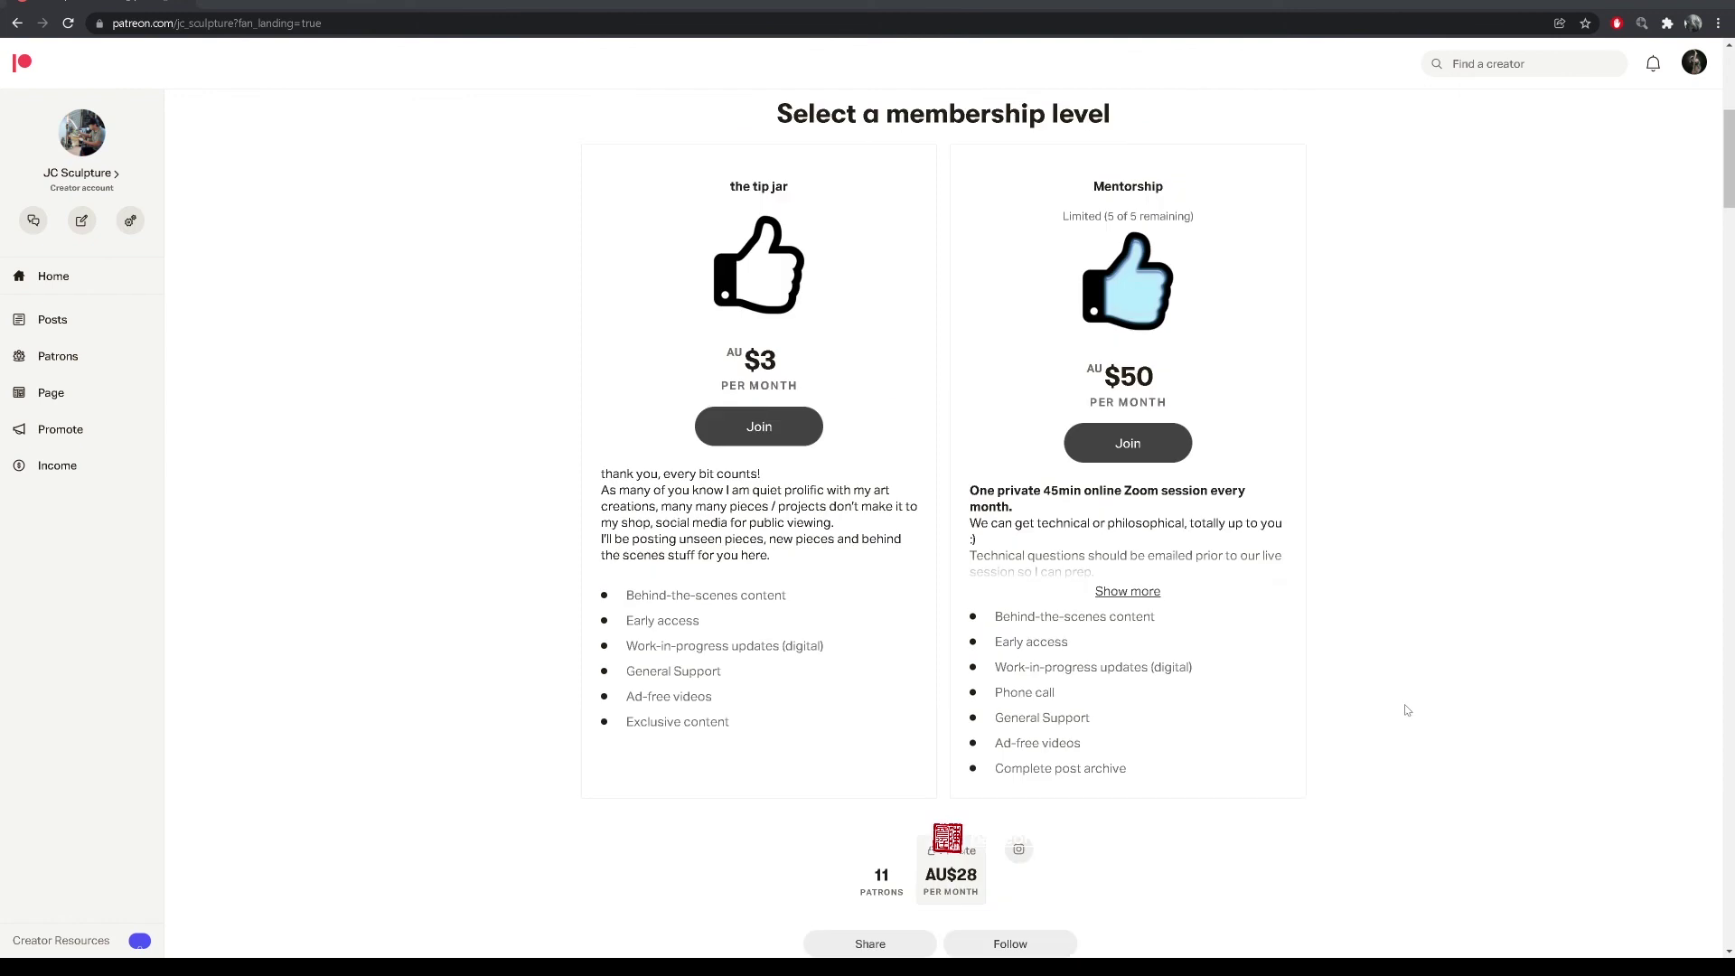